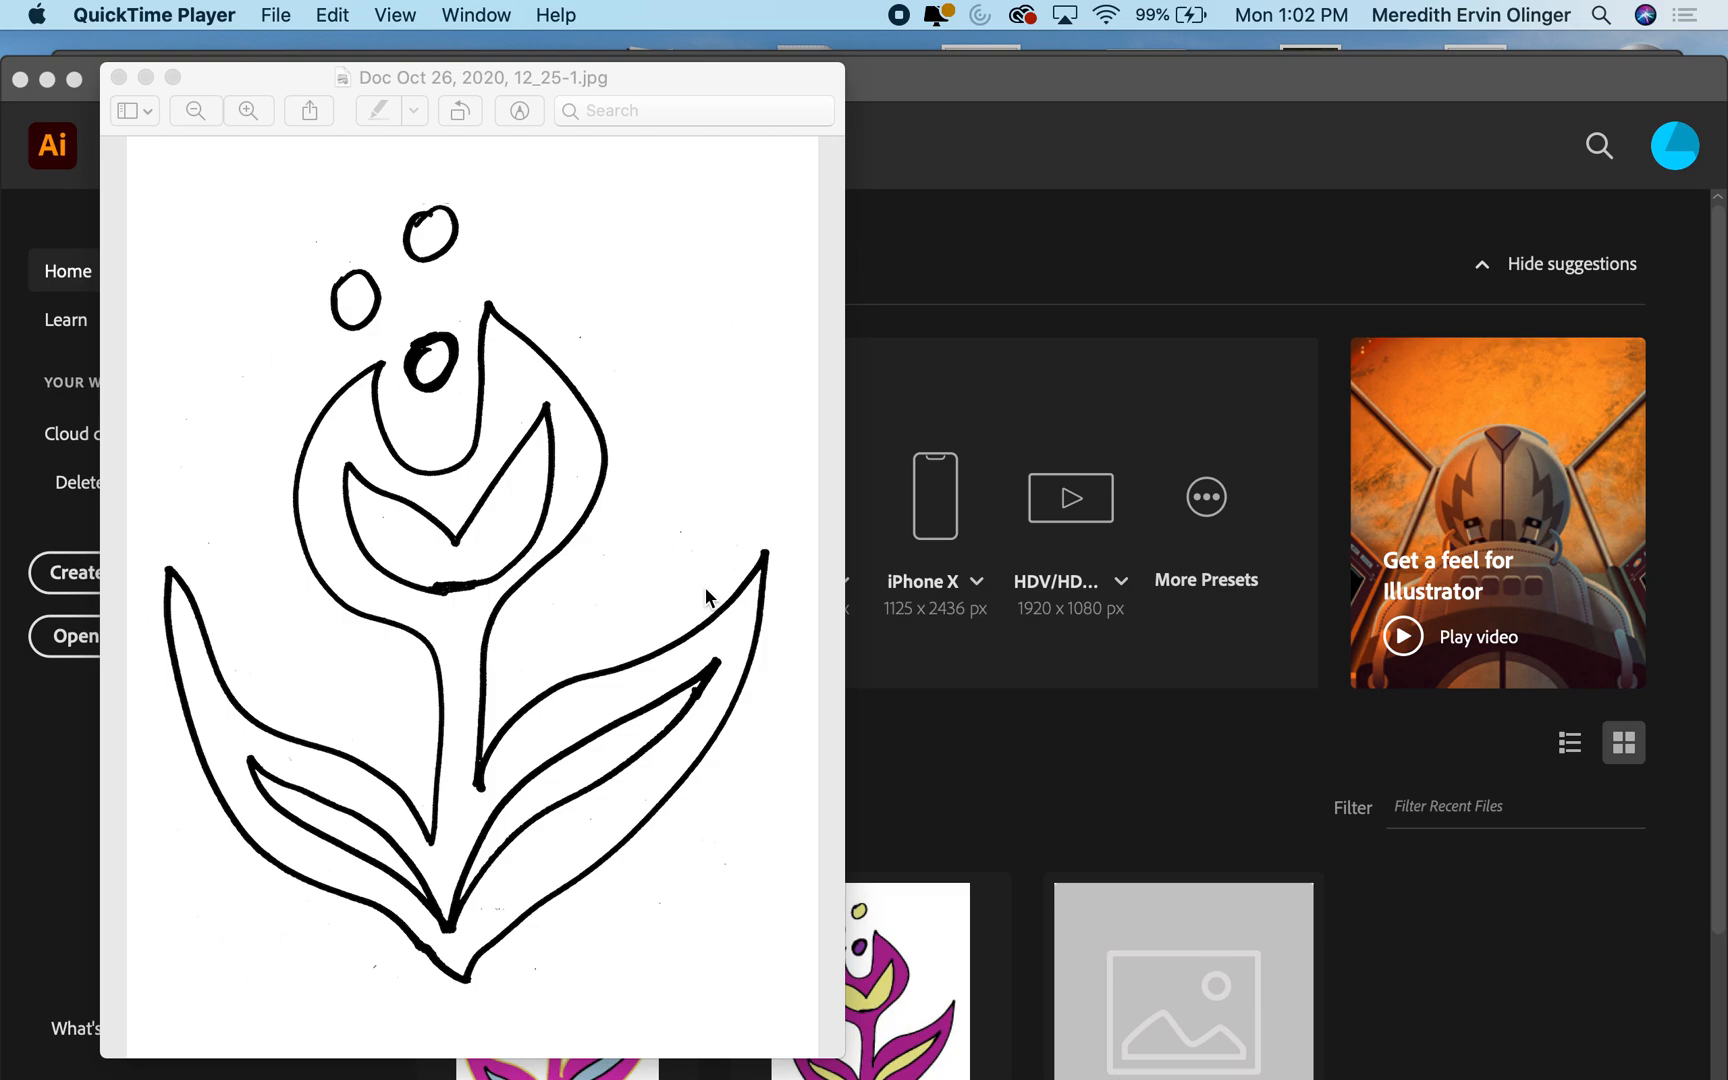
Step: Close the scanned flower drawing's preview and create a 1200 x 1600 px RGB document in Illustrator
{"action": "left_click", "coordinate": [118, 77]}
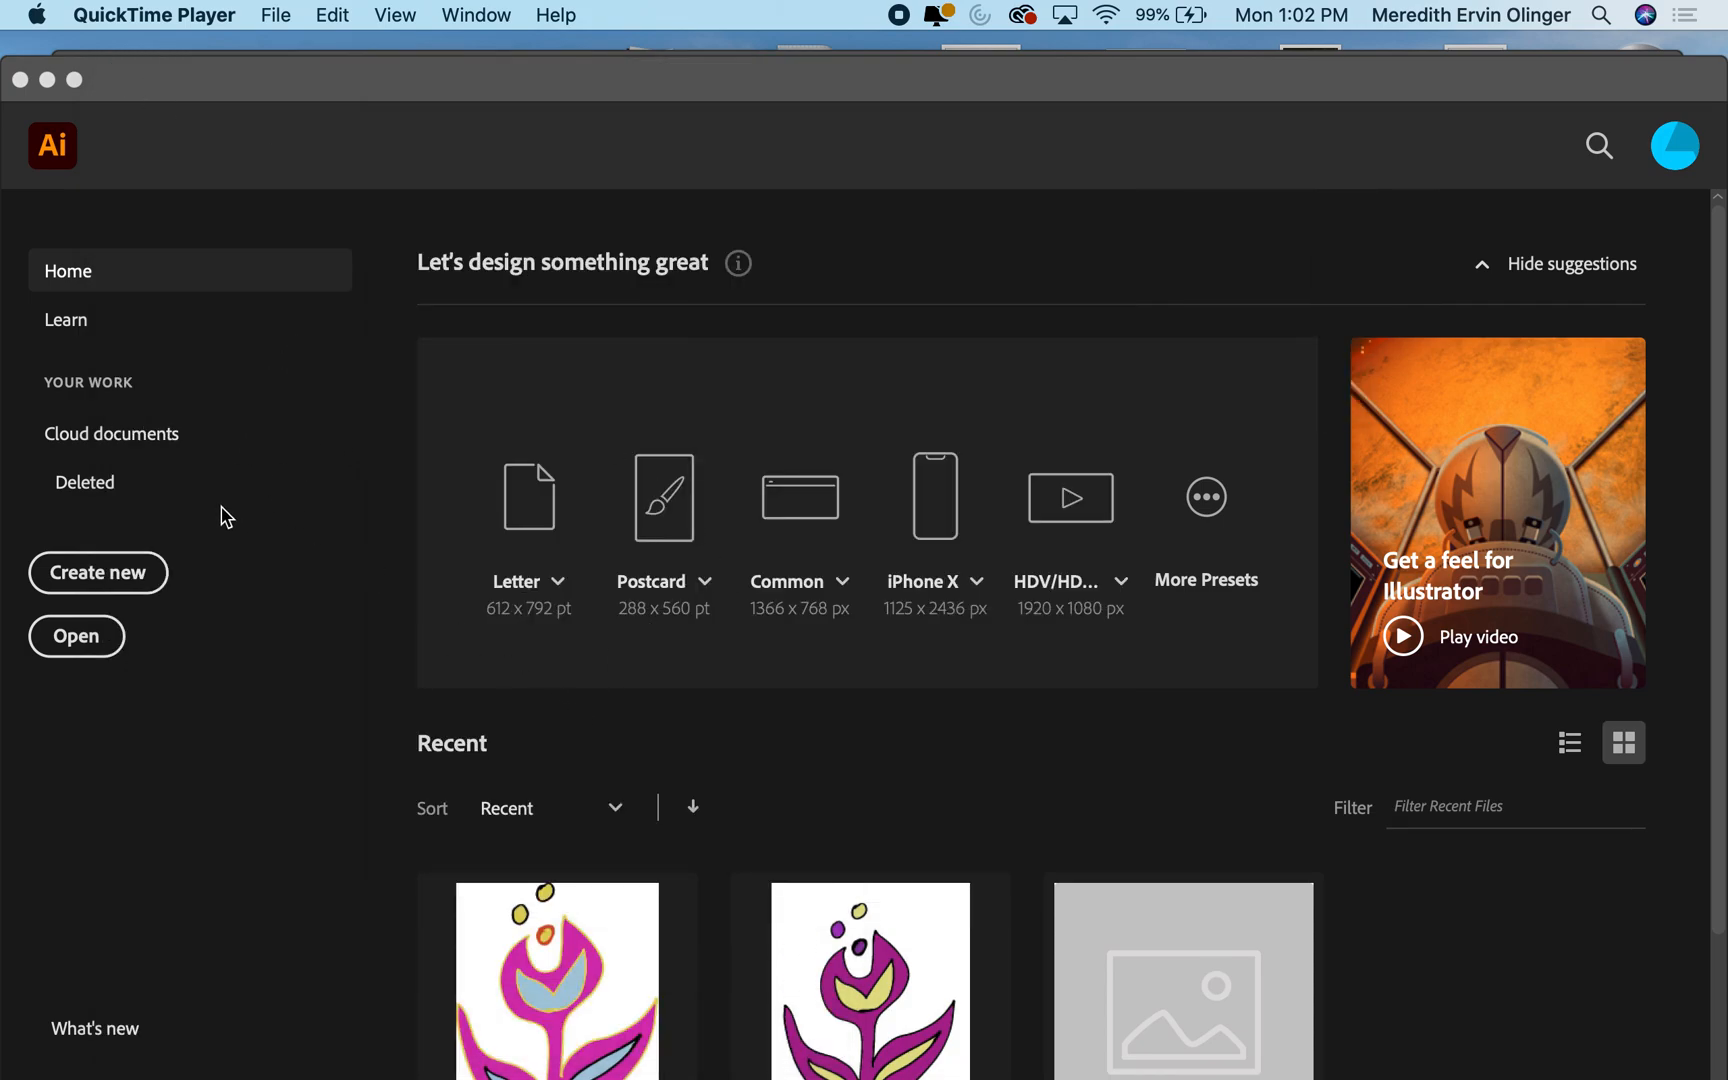
{"action": "left_click", "coordinate": [125, 581]}
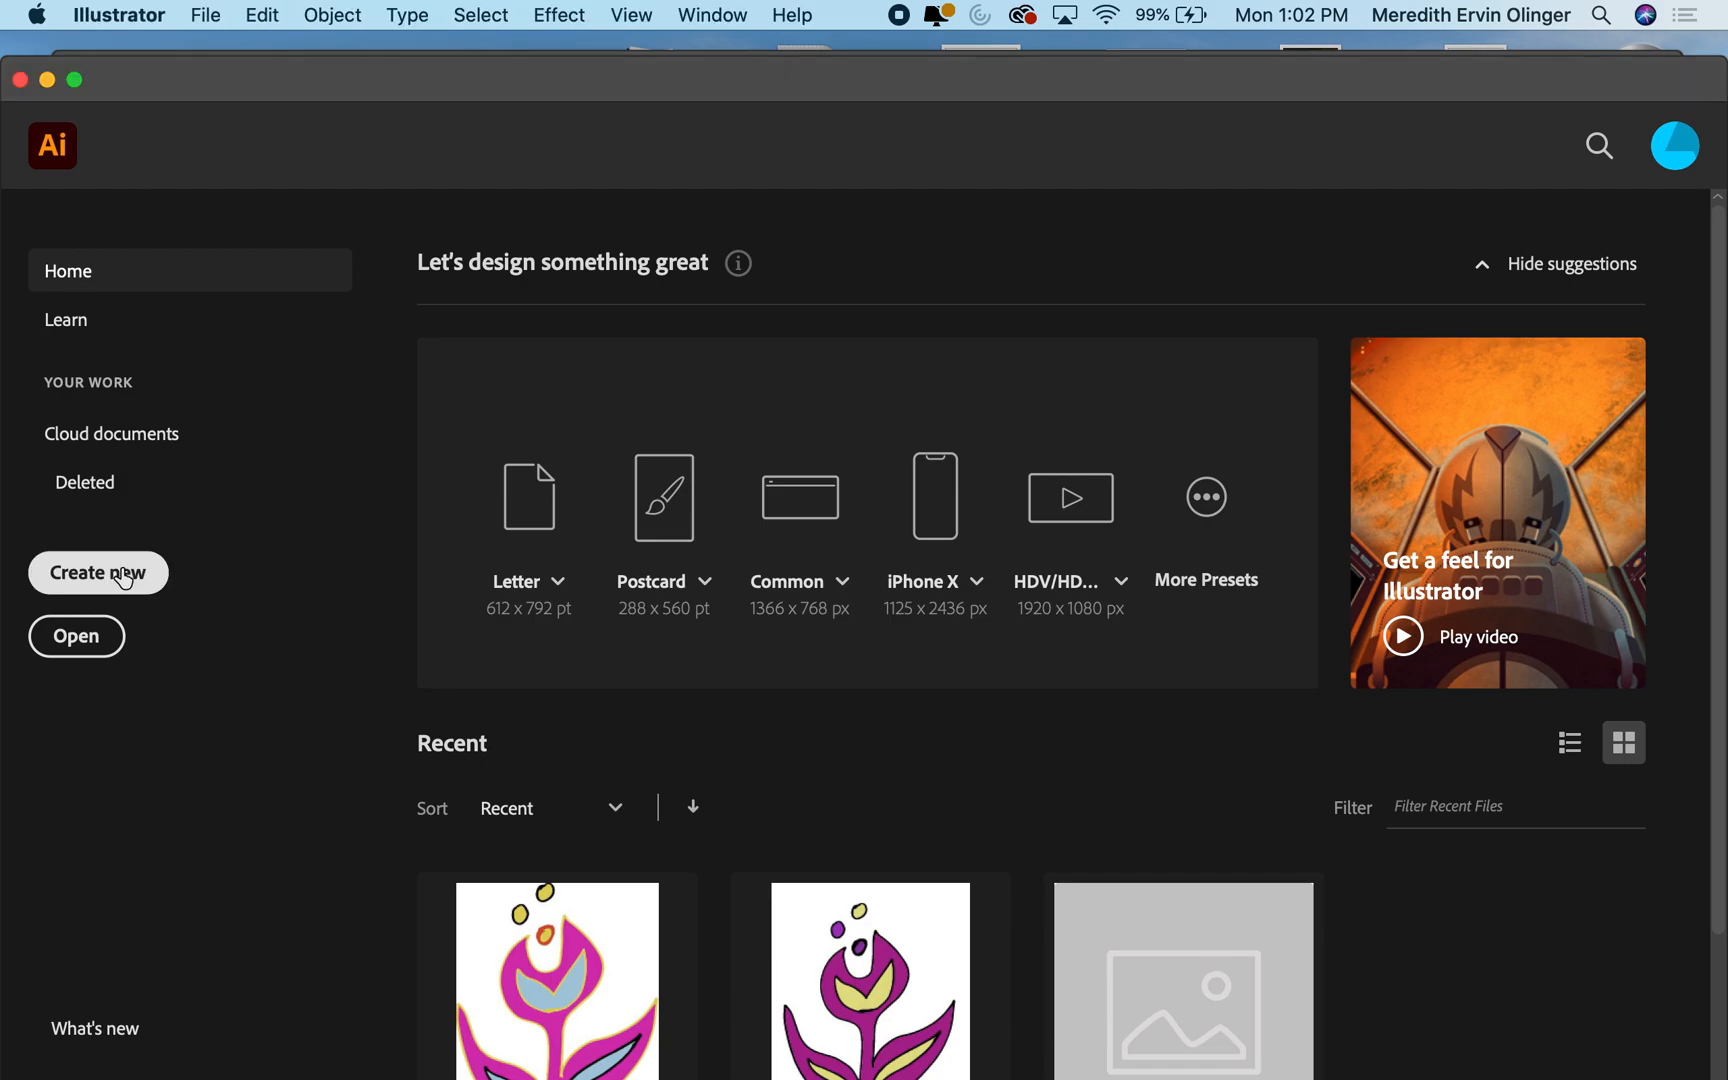
{"action": "left_click", "coordinate": [123, 578]}
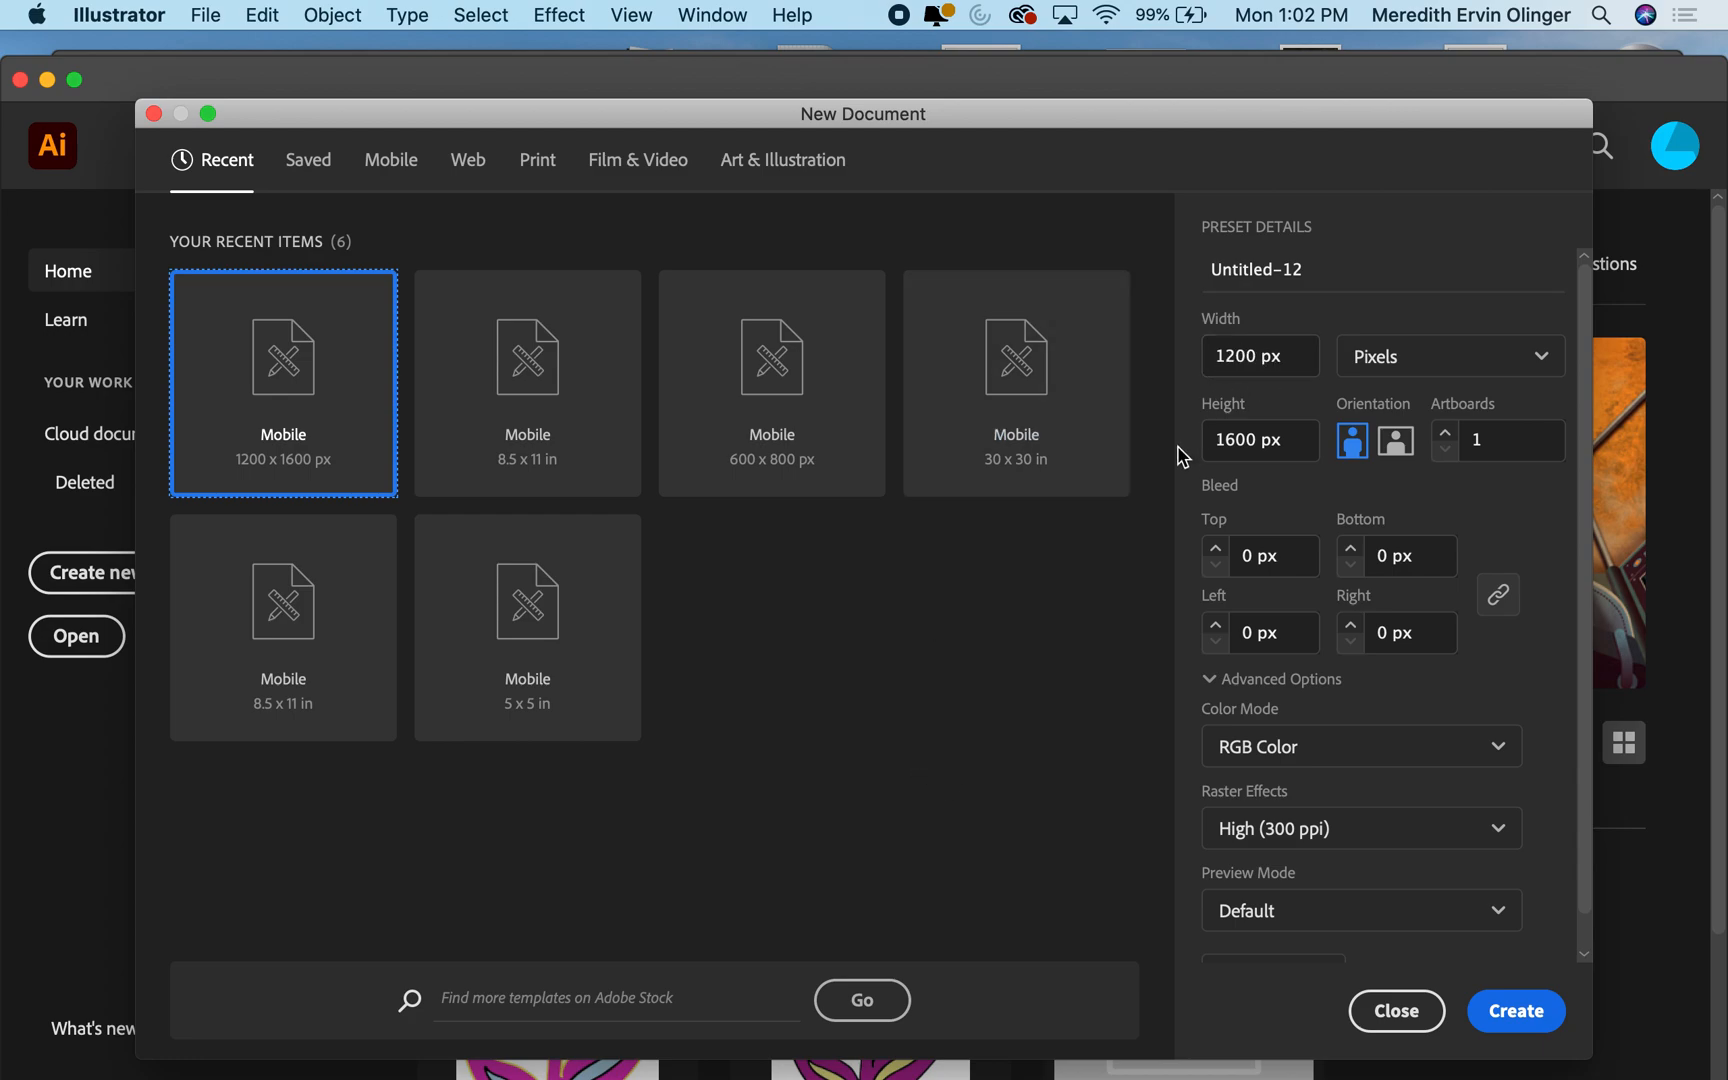
{"action": "left_click", "coordinate": [1515, 1011]}
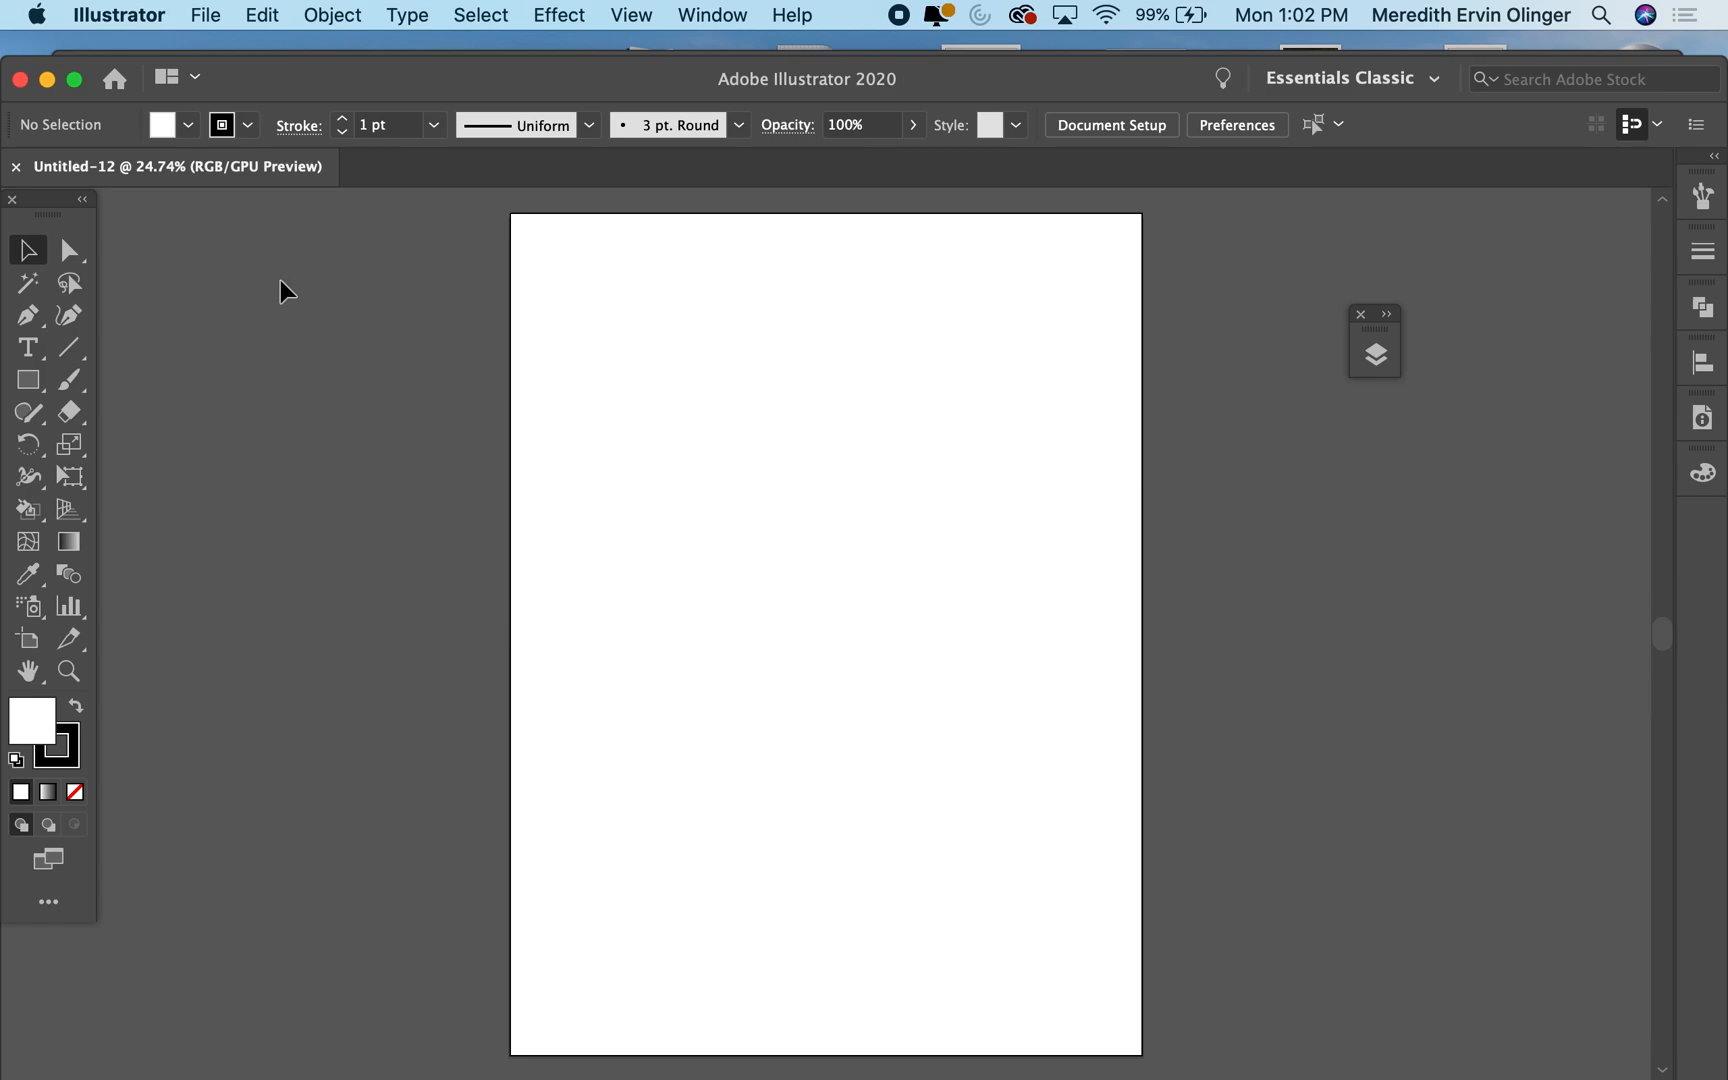
Step: Place the scanned drawing Doc Oct 26, 2020, 12_25-1.jpg from the Desktop, embedded rather than linked, into the document
{"action": "left_click", "coordinate": [210, 18]}
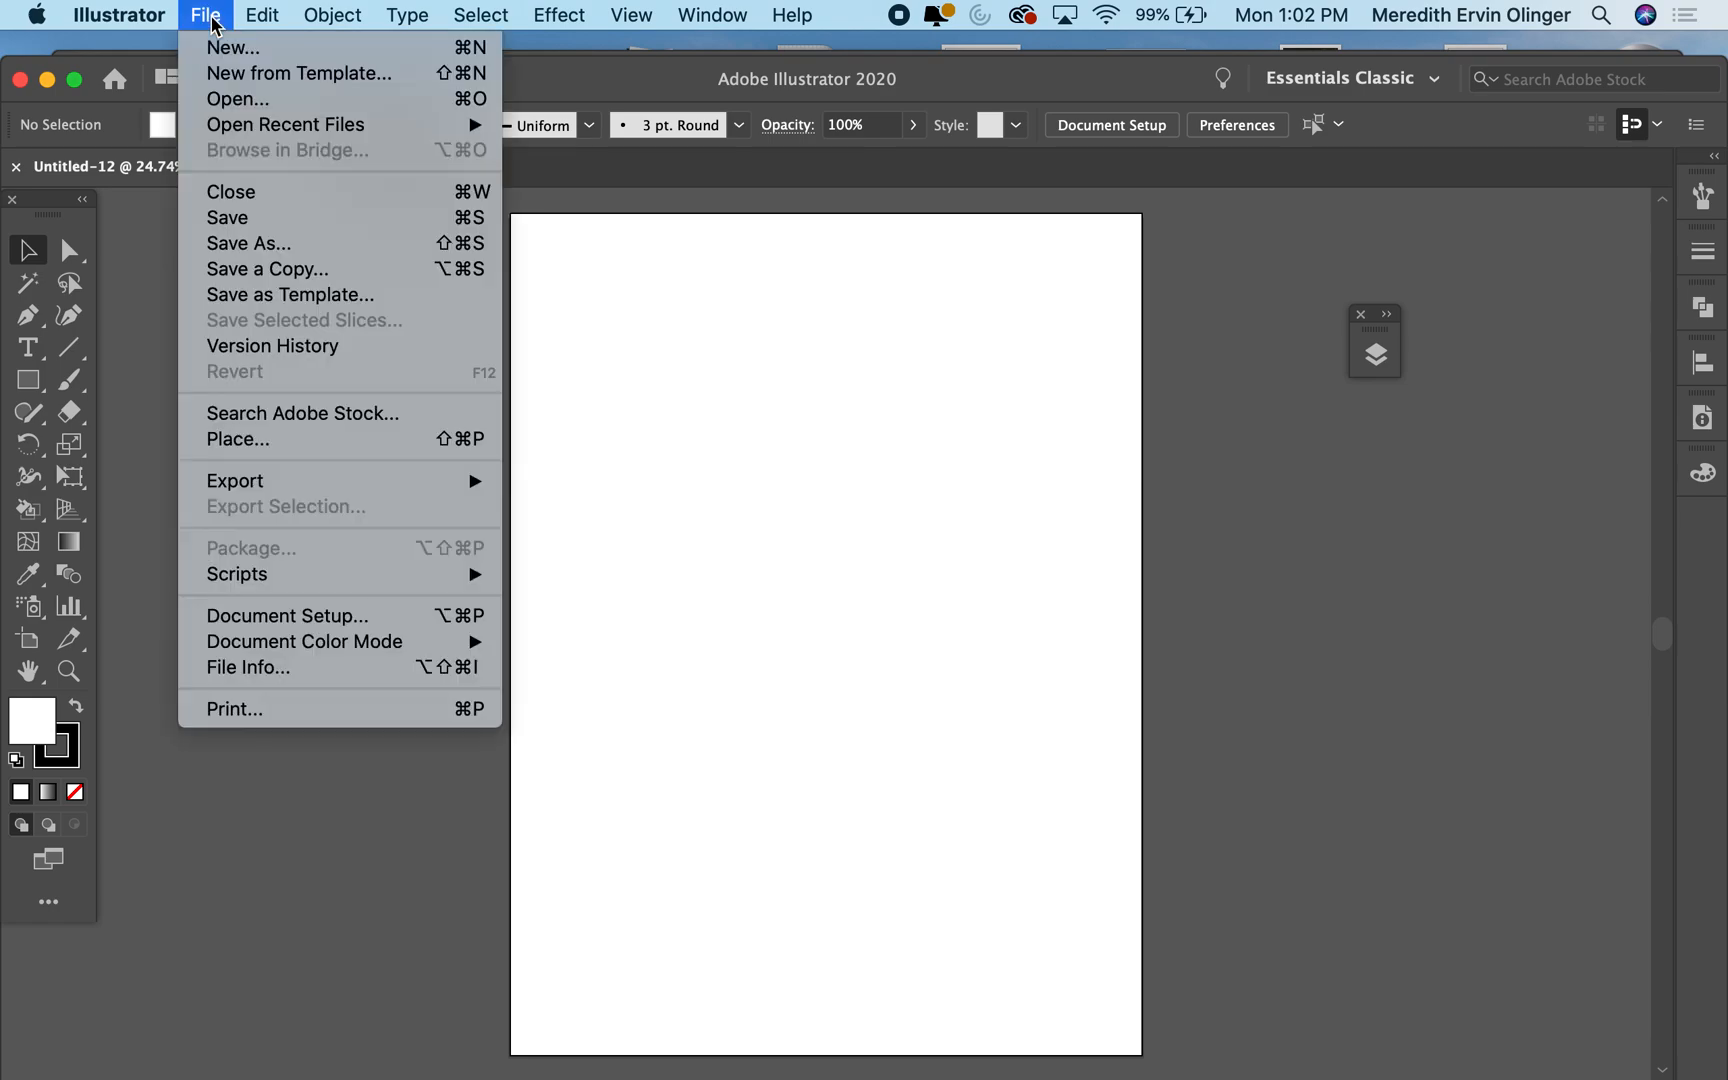
{"action": "left_click", "coordinate": [245, 452]}
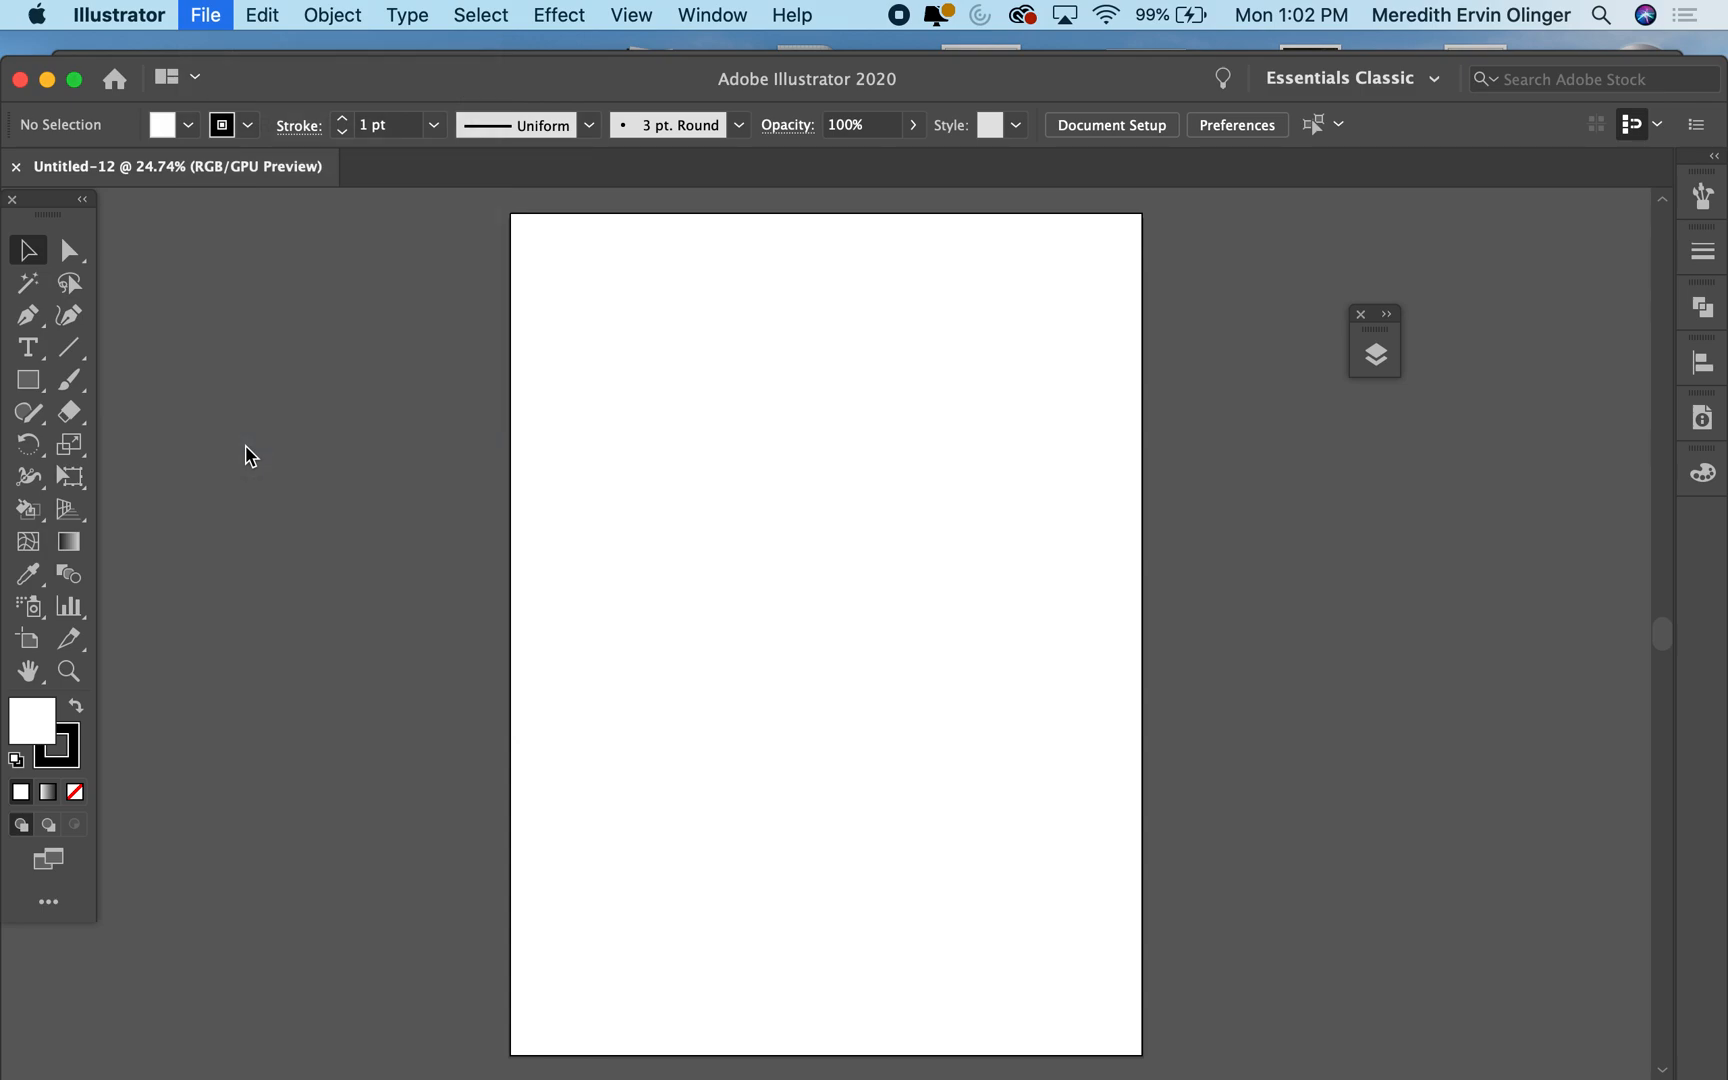
{"action": "scroll", "coordinate": [645, 493], "scroll_direction": "down", "scroll_amount": 2}
{"action": "scroll", "coordinate": [645, 493], "scroll_direction": "down", "scroll_amount": 4}
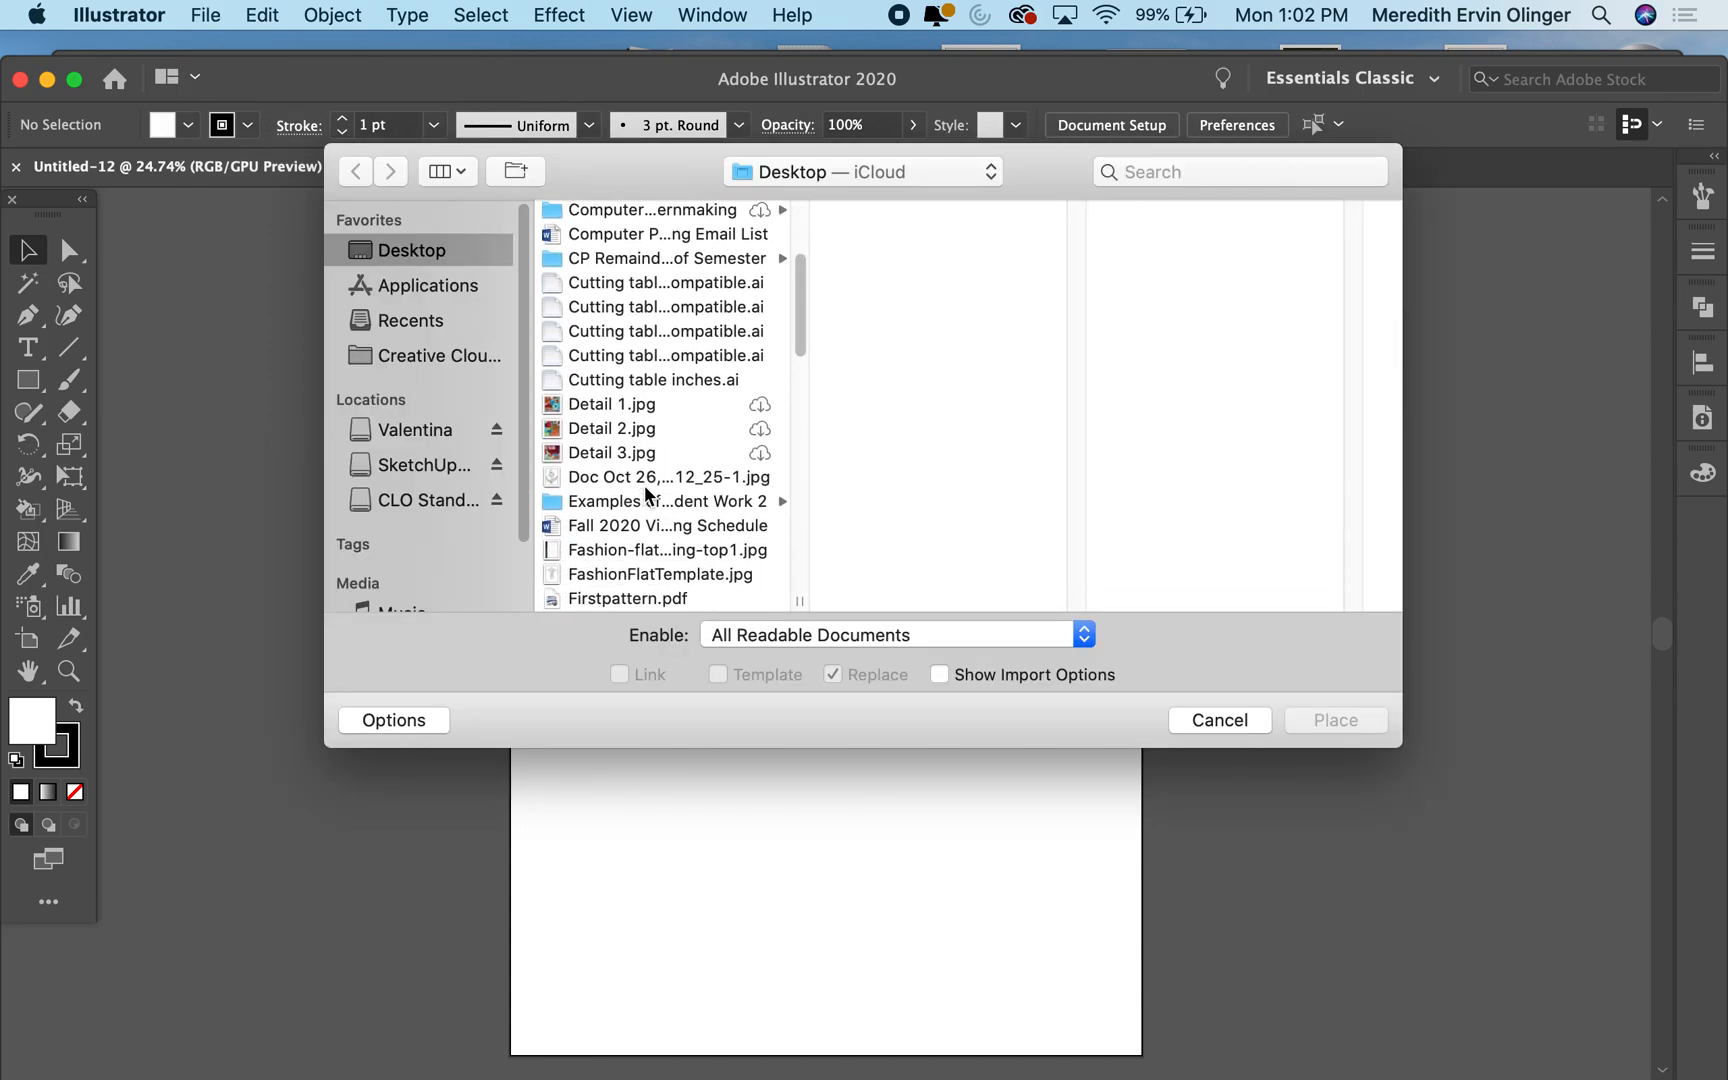
{"action": "left_click", "coordinate": [651, 410]}
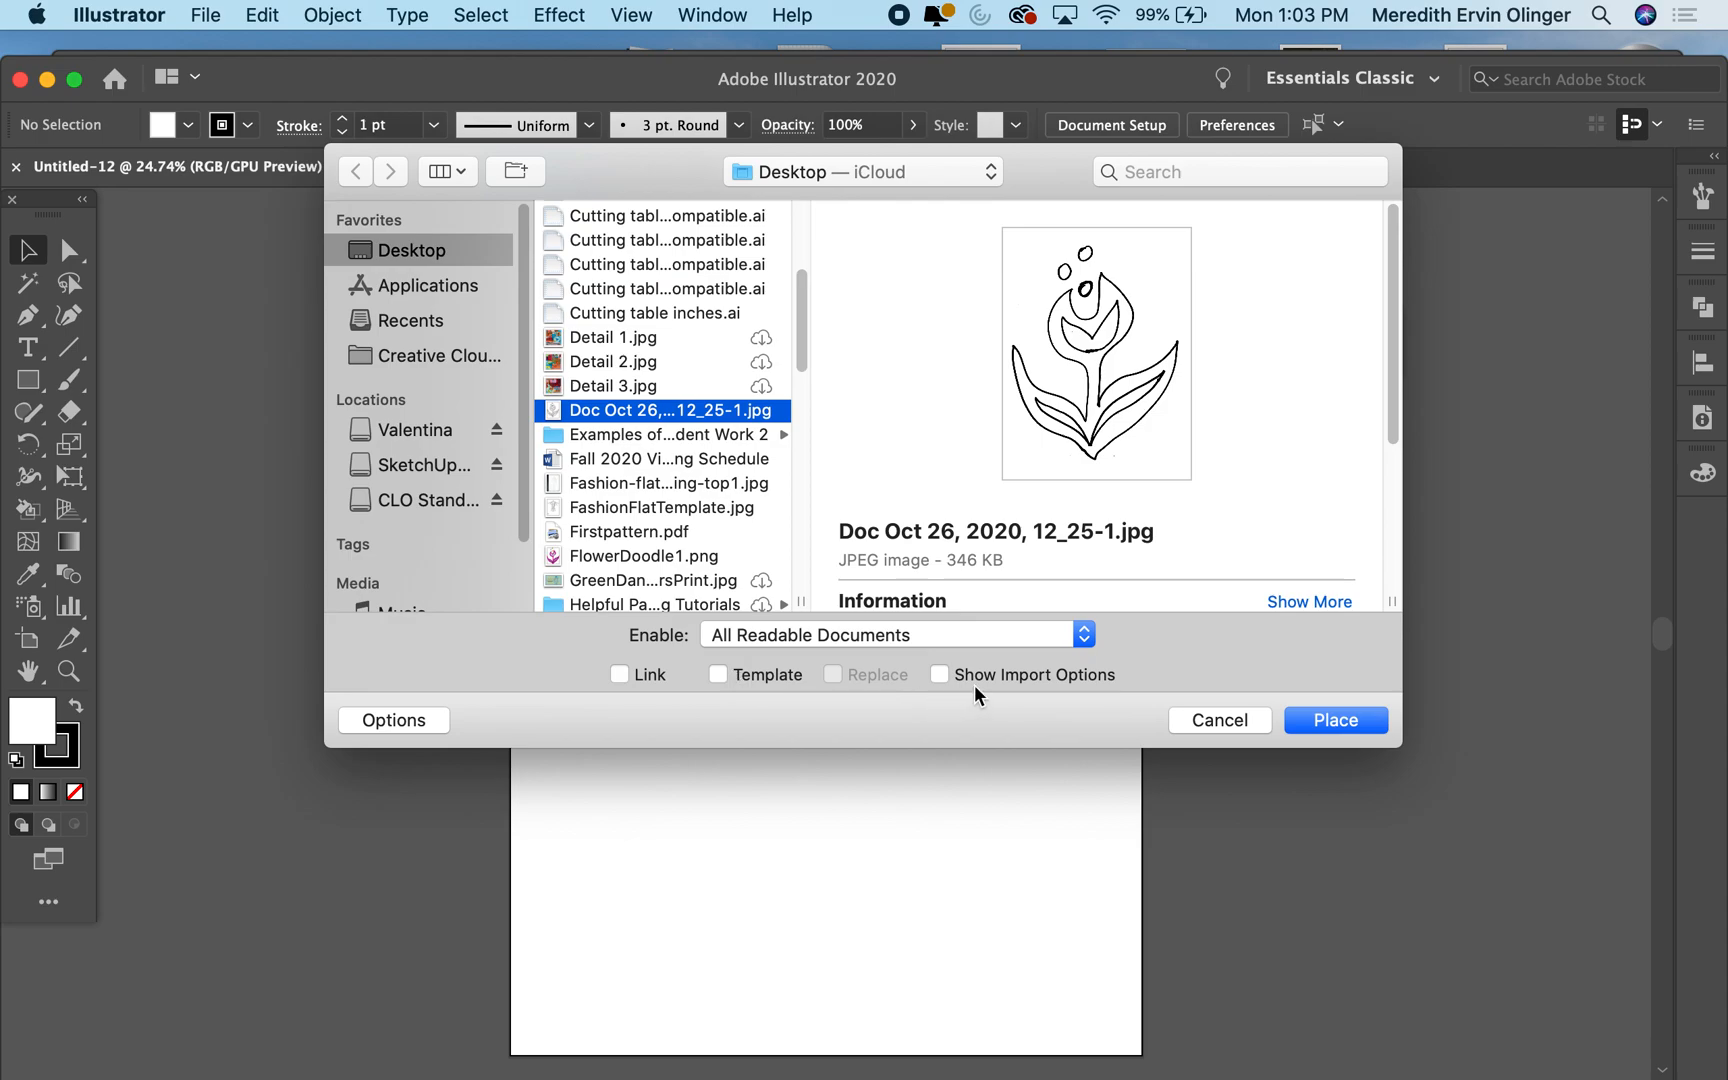
{"action": "left_click", "coordinate": [1349, 727]}
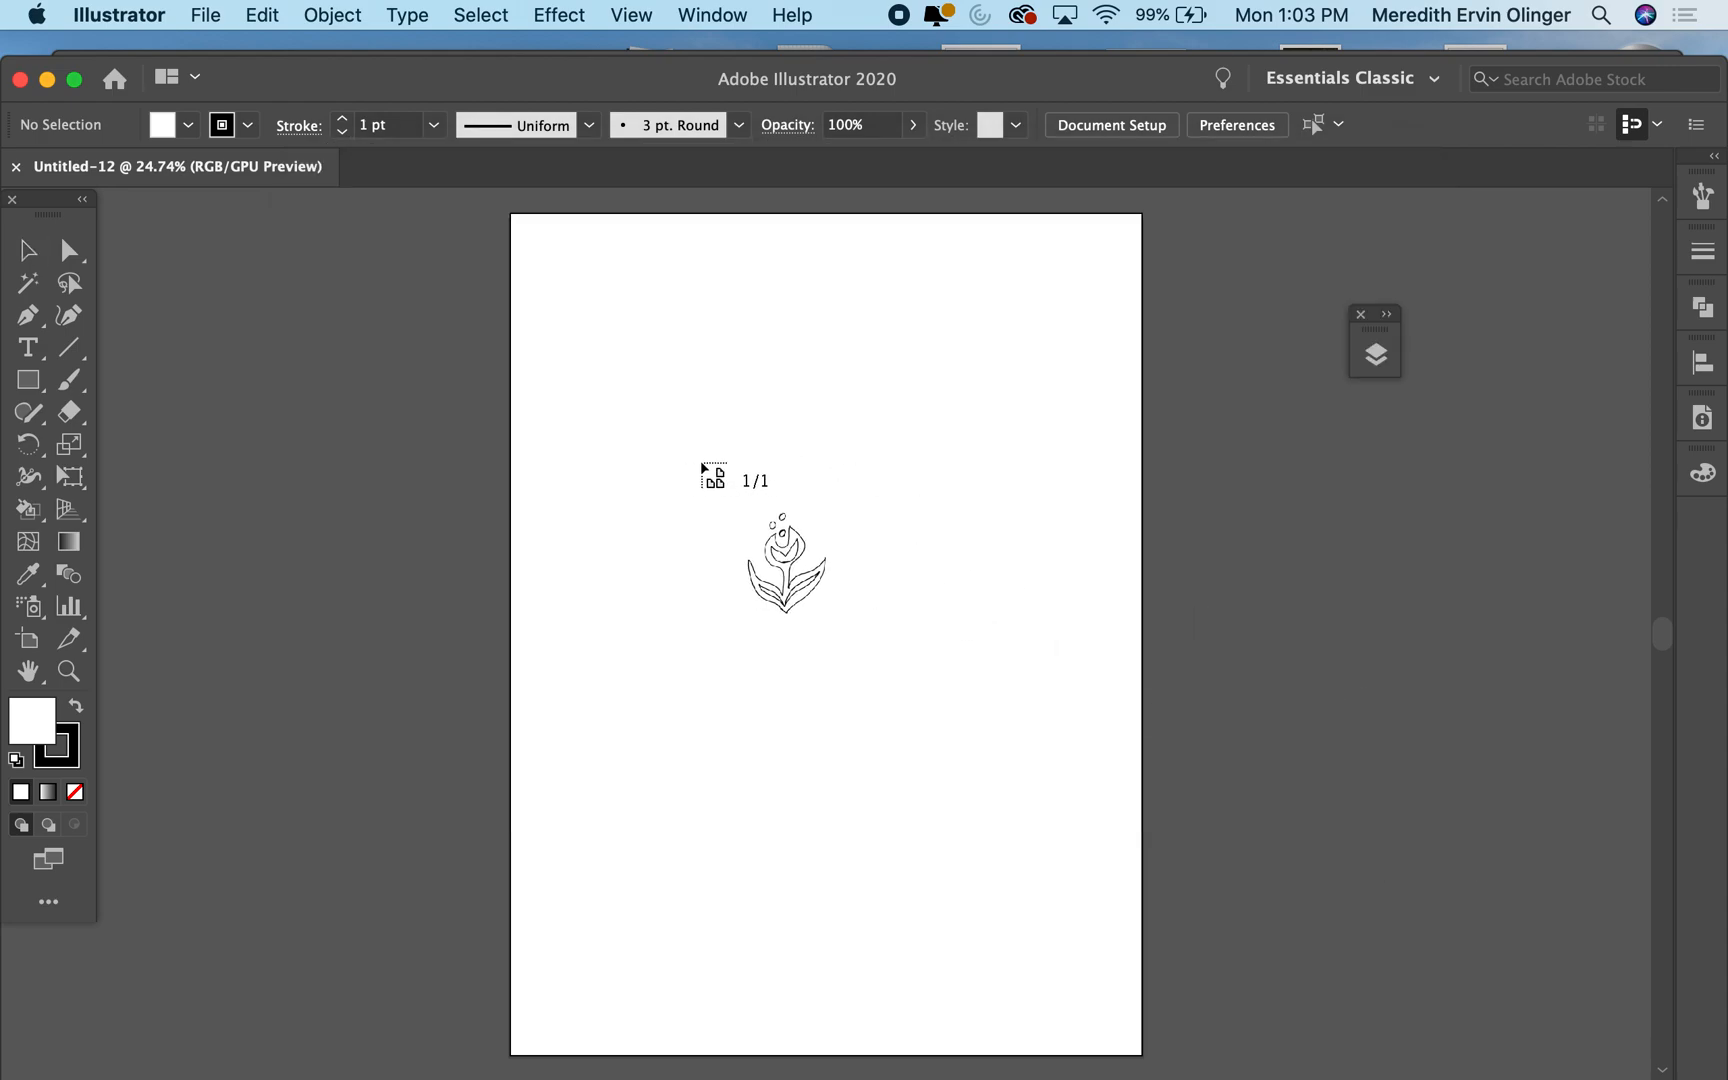
{"action": "left_click", "coordinate": [700, 461]}
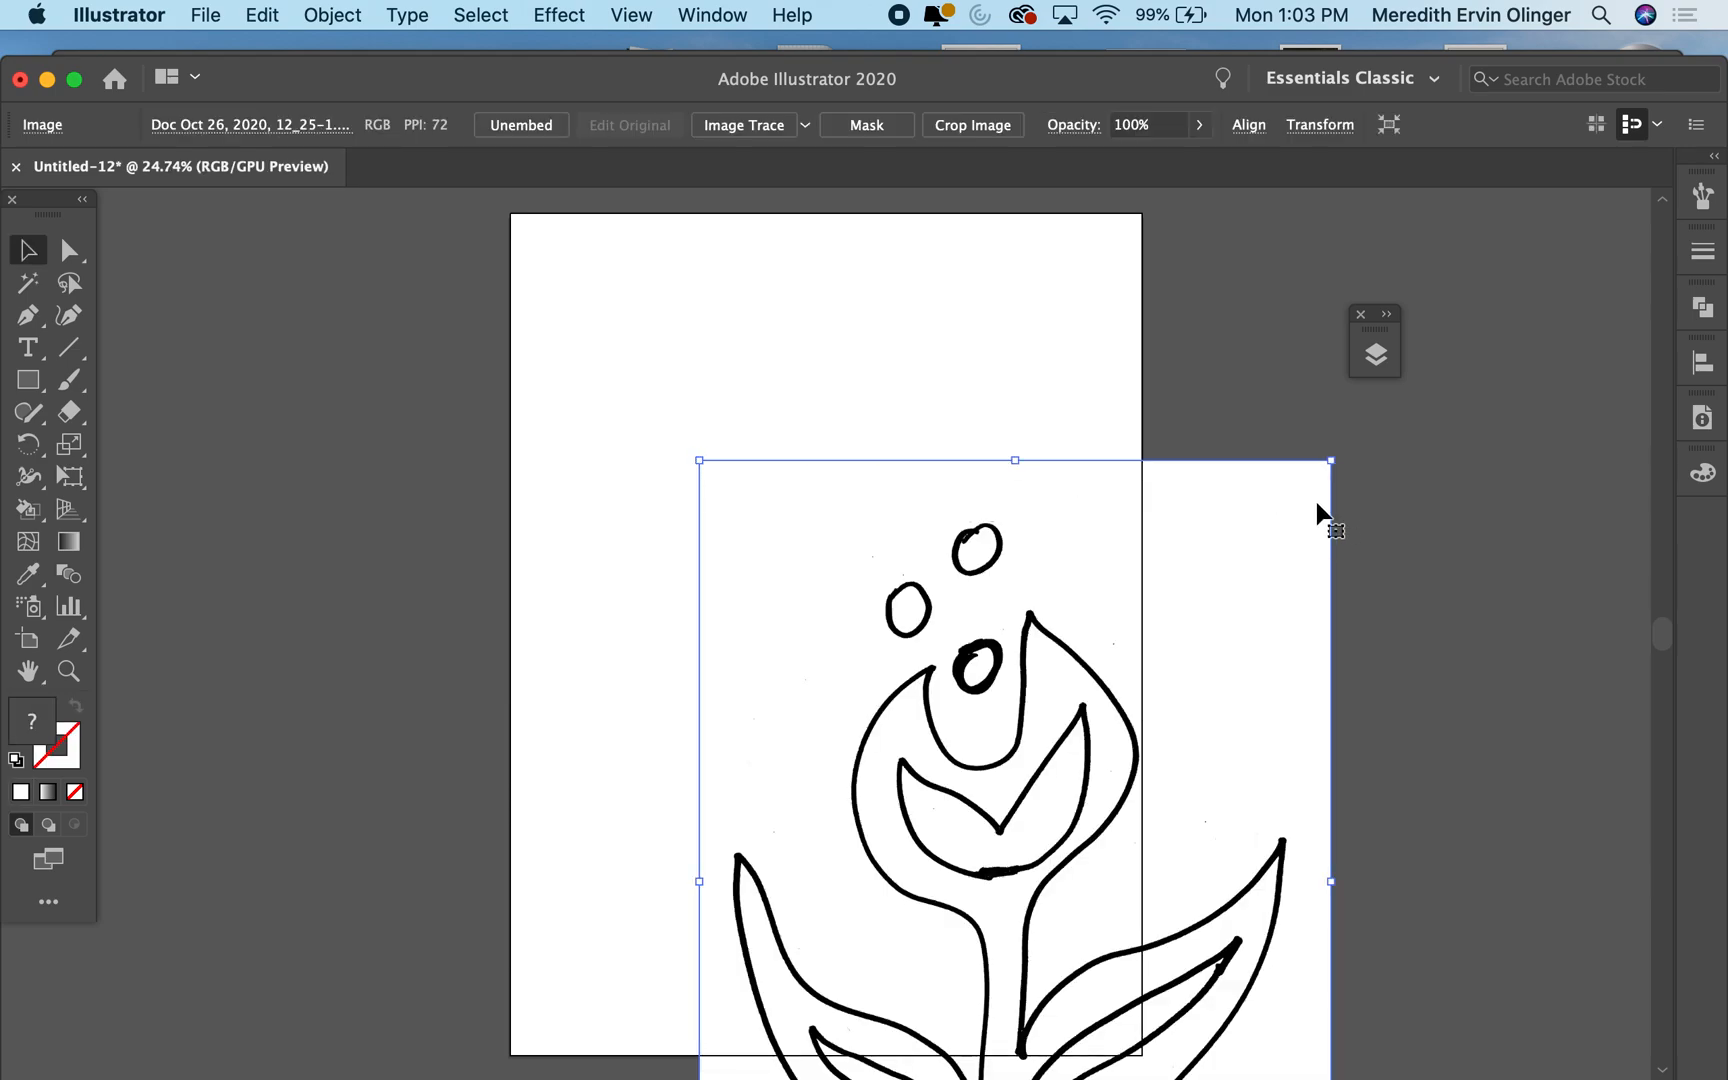
Step: Move the placed flower image so that its edges line up with the artboard, and deselect it
{"action": "scroll", "coordinate": [976, 665], "scroll_direction": "down", "scroll_amount": 3}
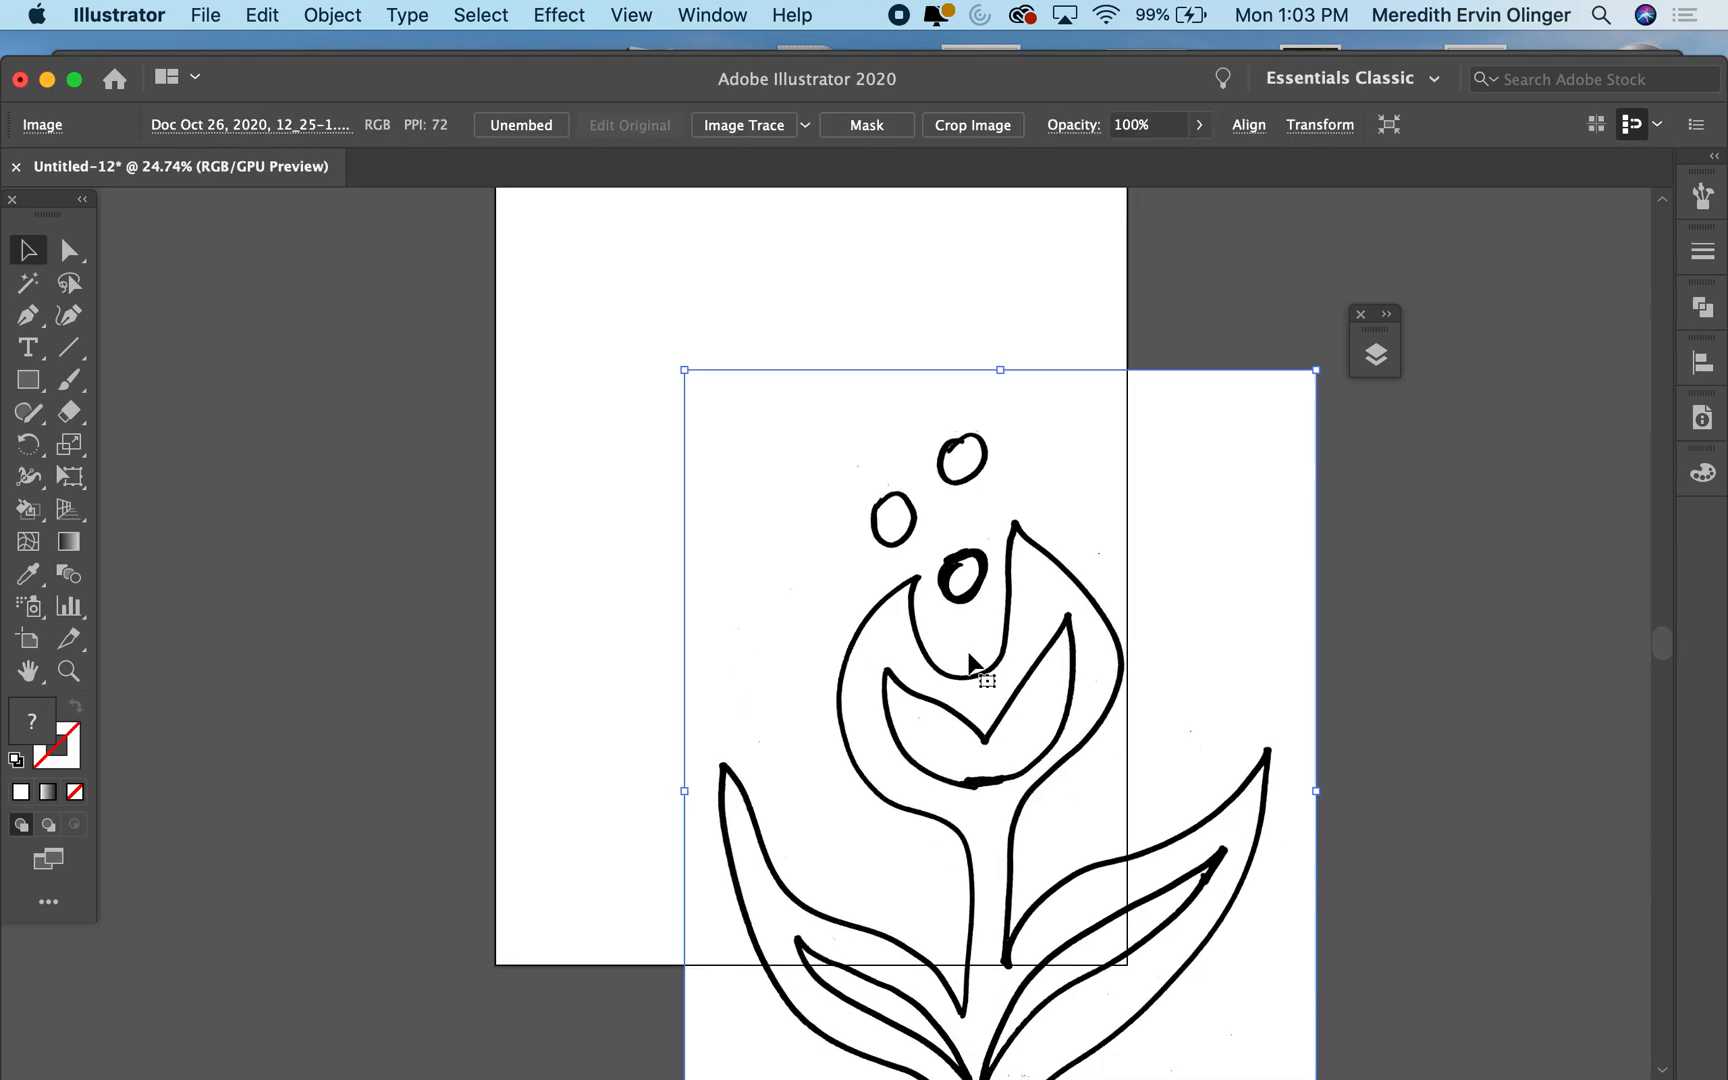
{"action": "left_click_drag", "start_coordinate": [1050, 515], "coordinate": [859, 320]}
{"action": "scroll", "coordinate": [856, 332], "scroll_direction": "up", "scroll_amount": 4}
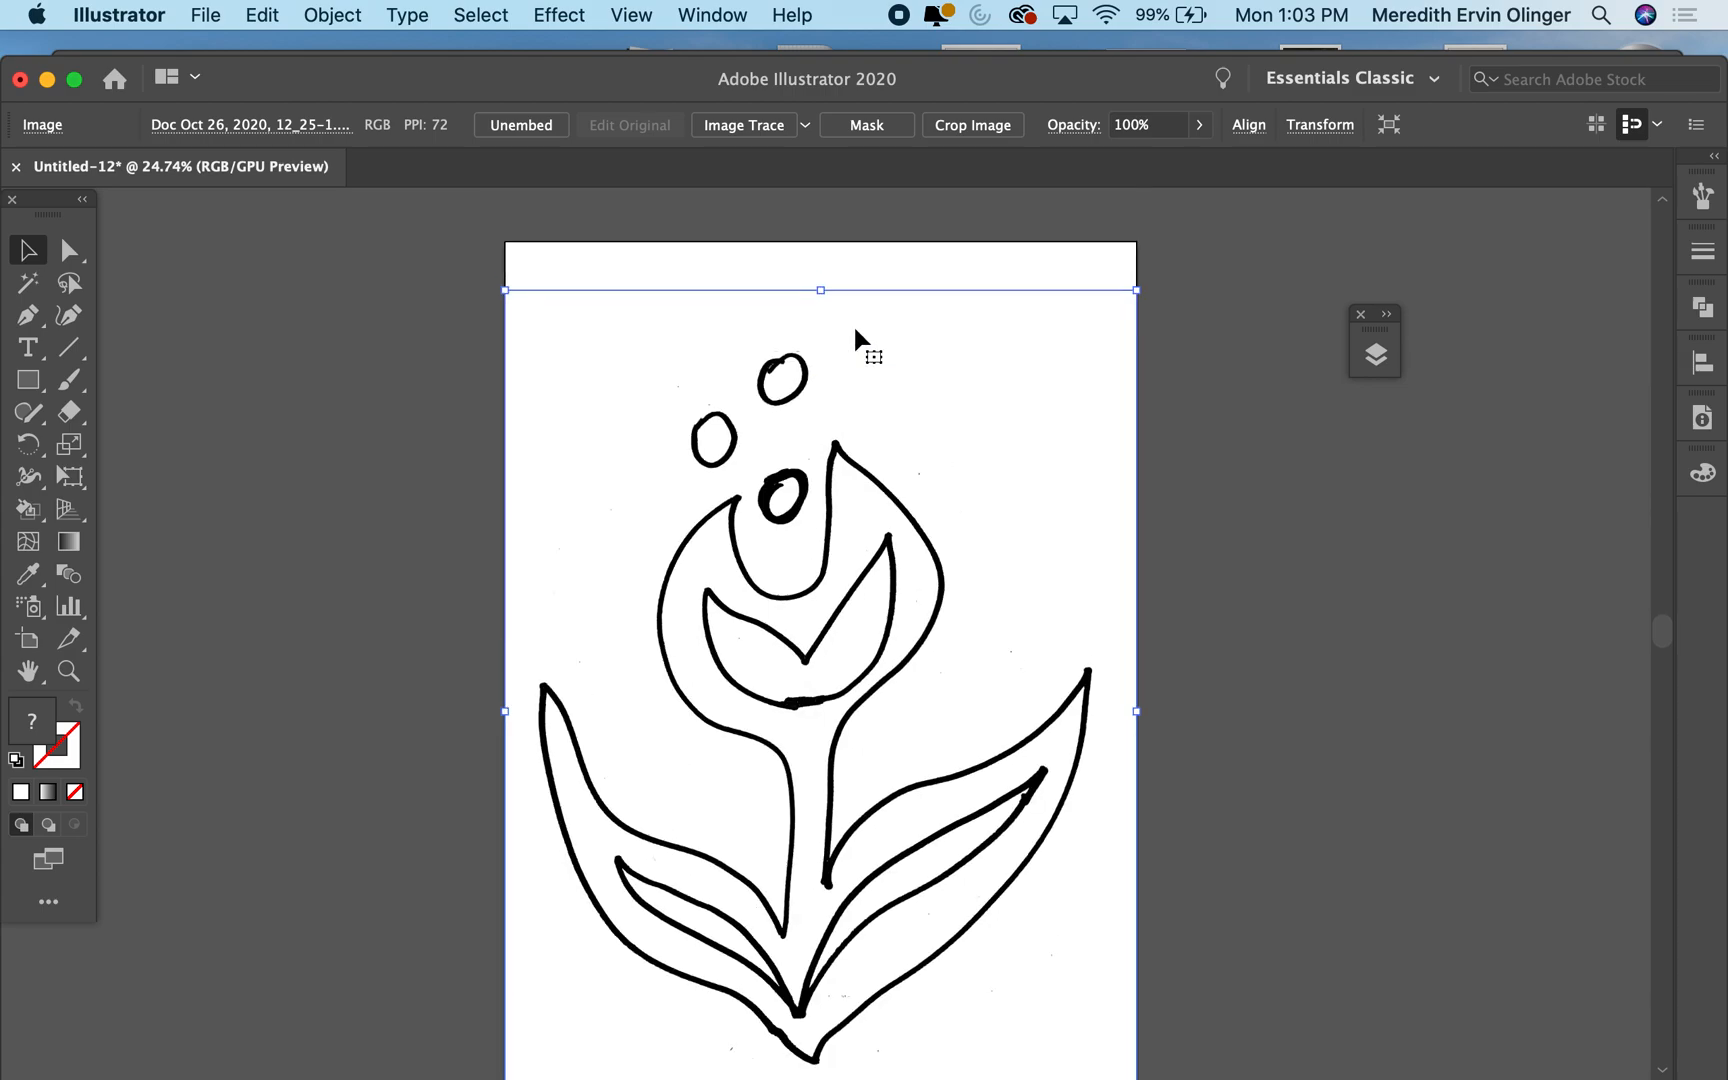
{"action": "left_click_drag", "start_coordinate": [958, 463], "coordinate": [957, 416]}
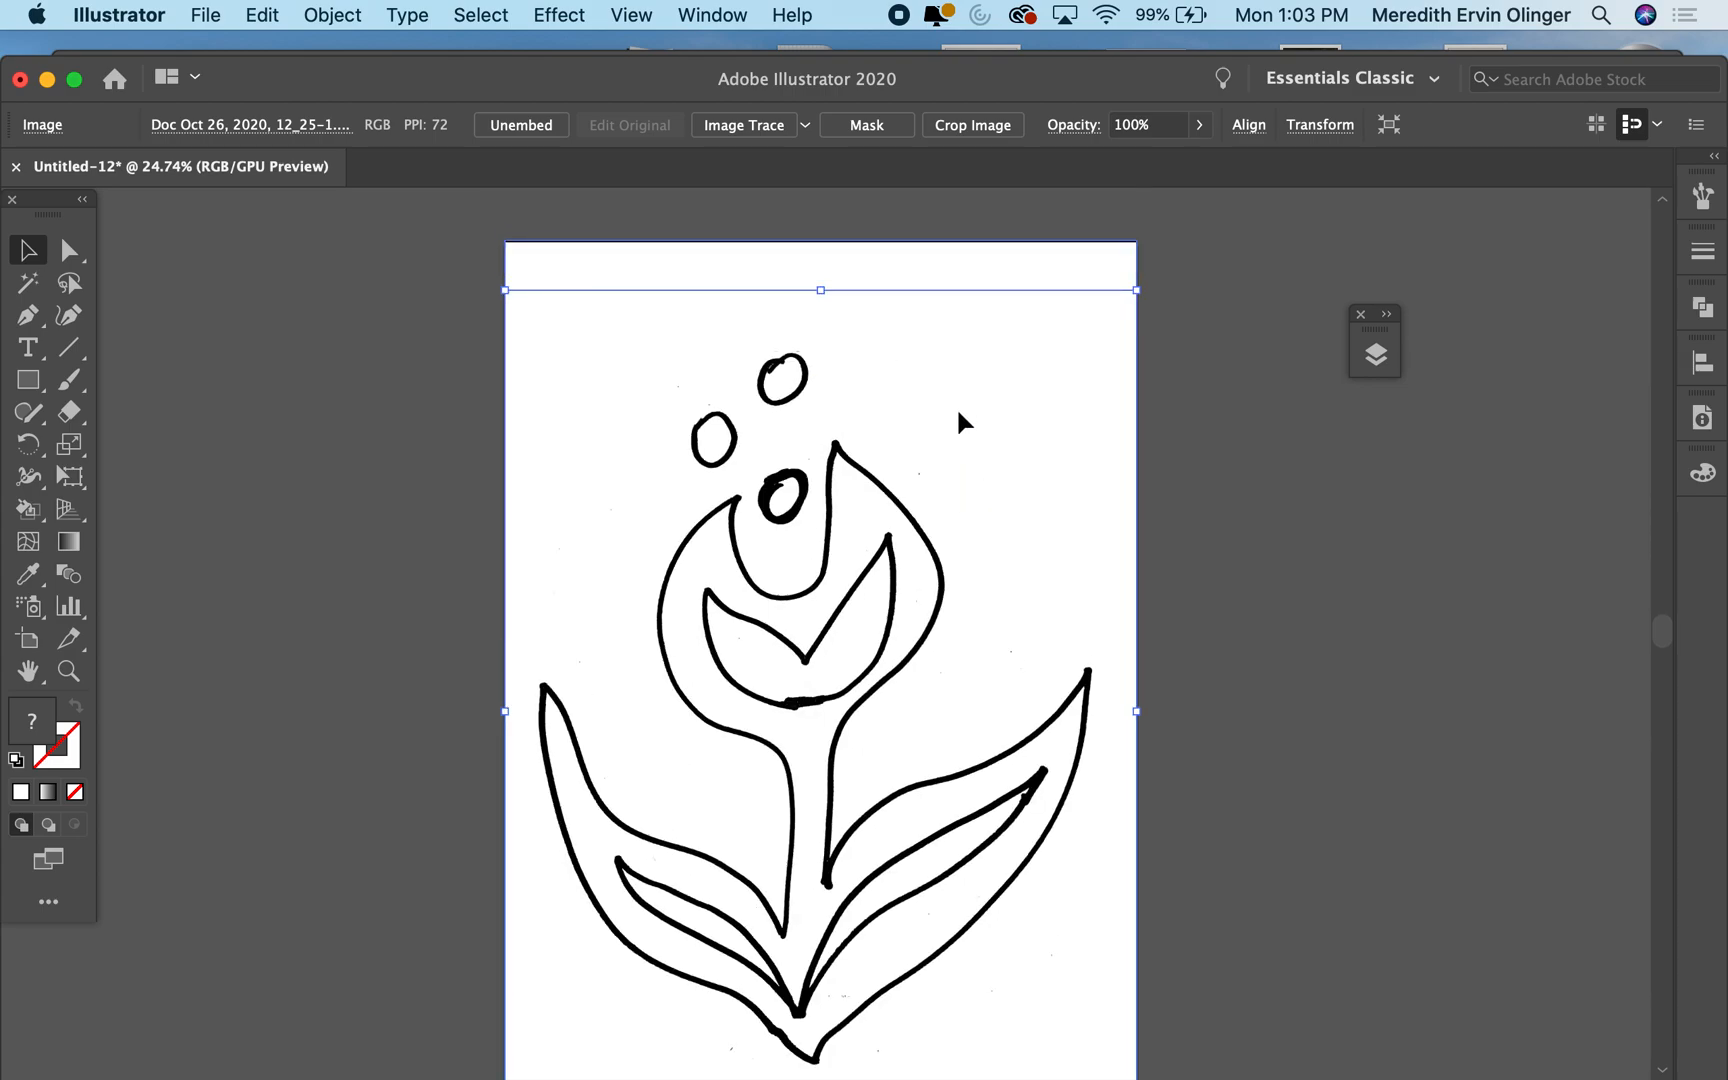
{"action": "left_click", "coordinate": [1227, 597]}
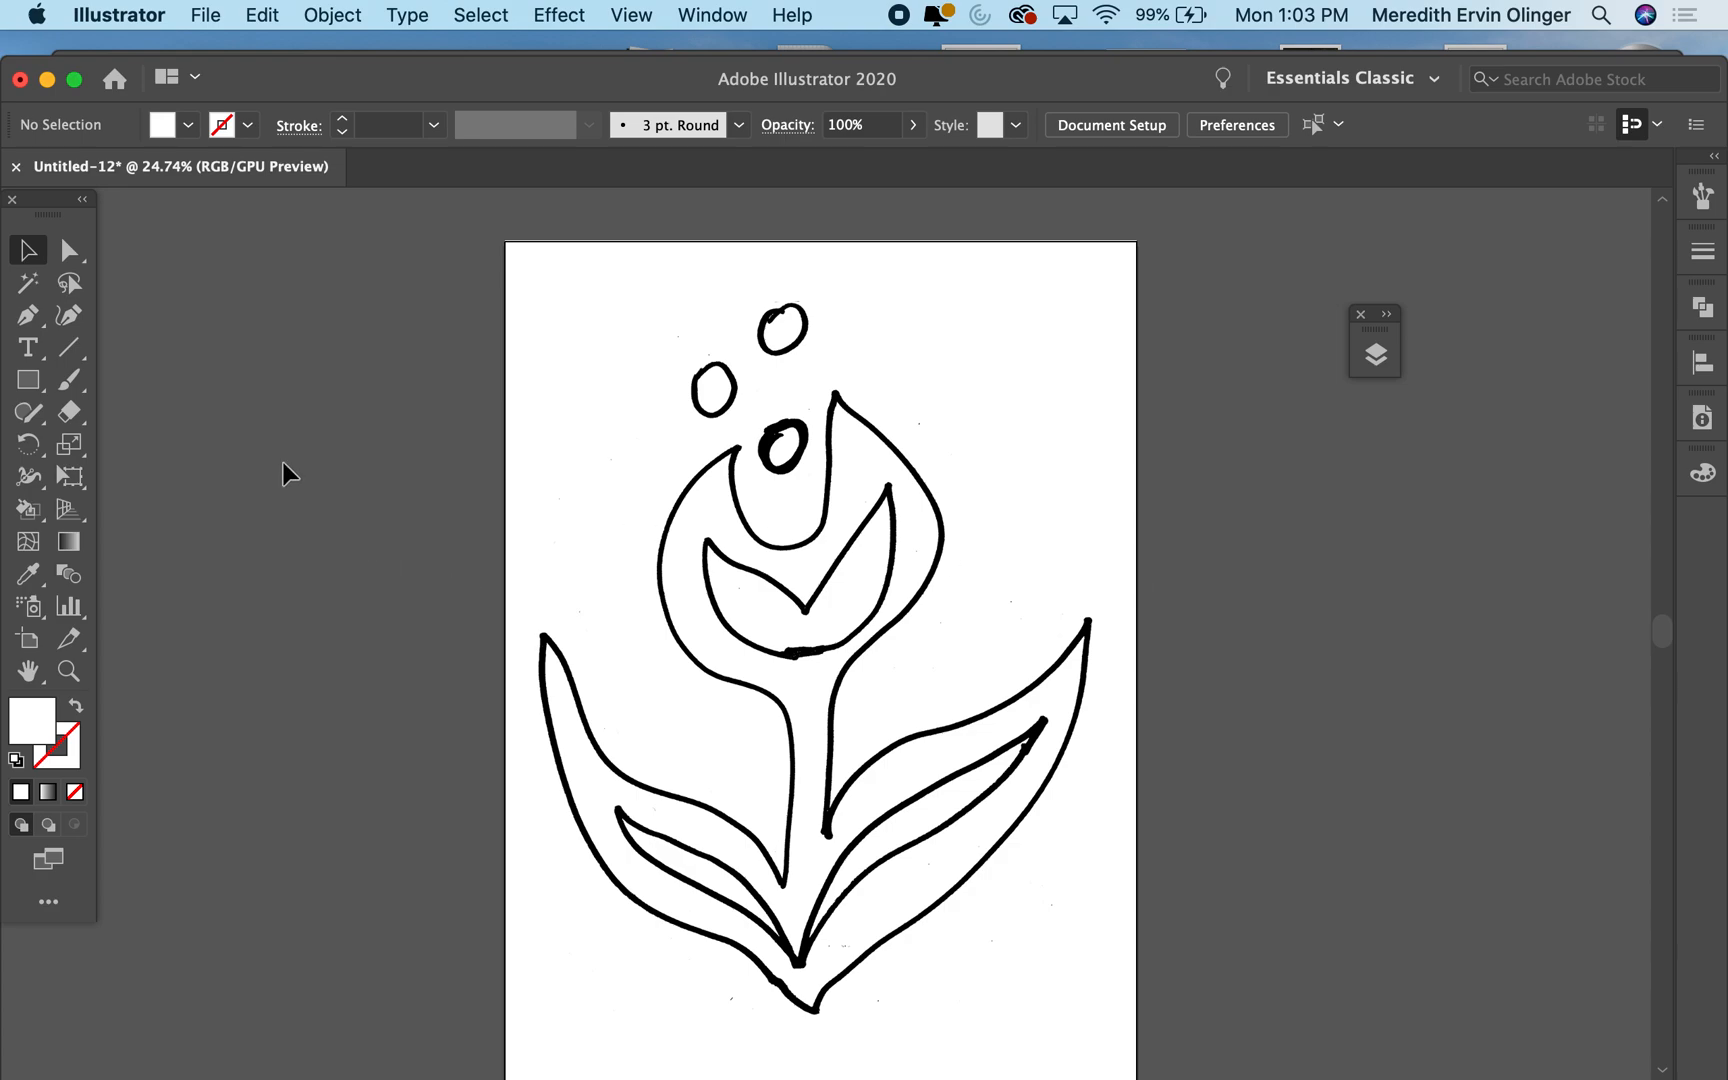
Step: Image Trace the flower drawing with the default preset and expand the result into editable paths
{"action": "left_click", "coordinate": [631, 449]}
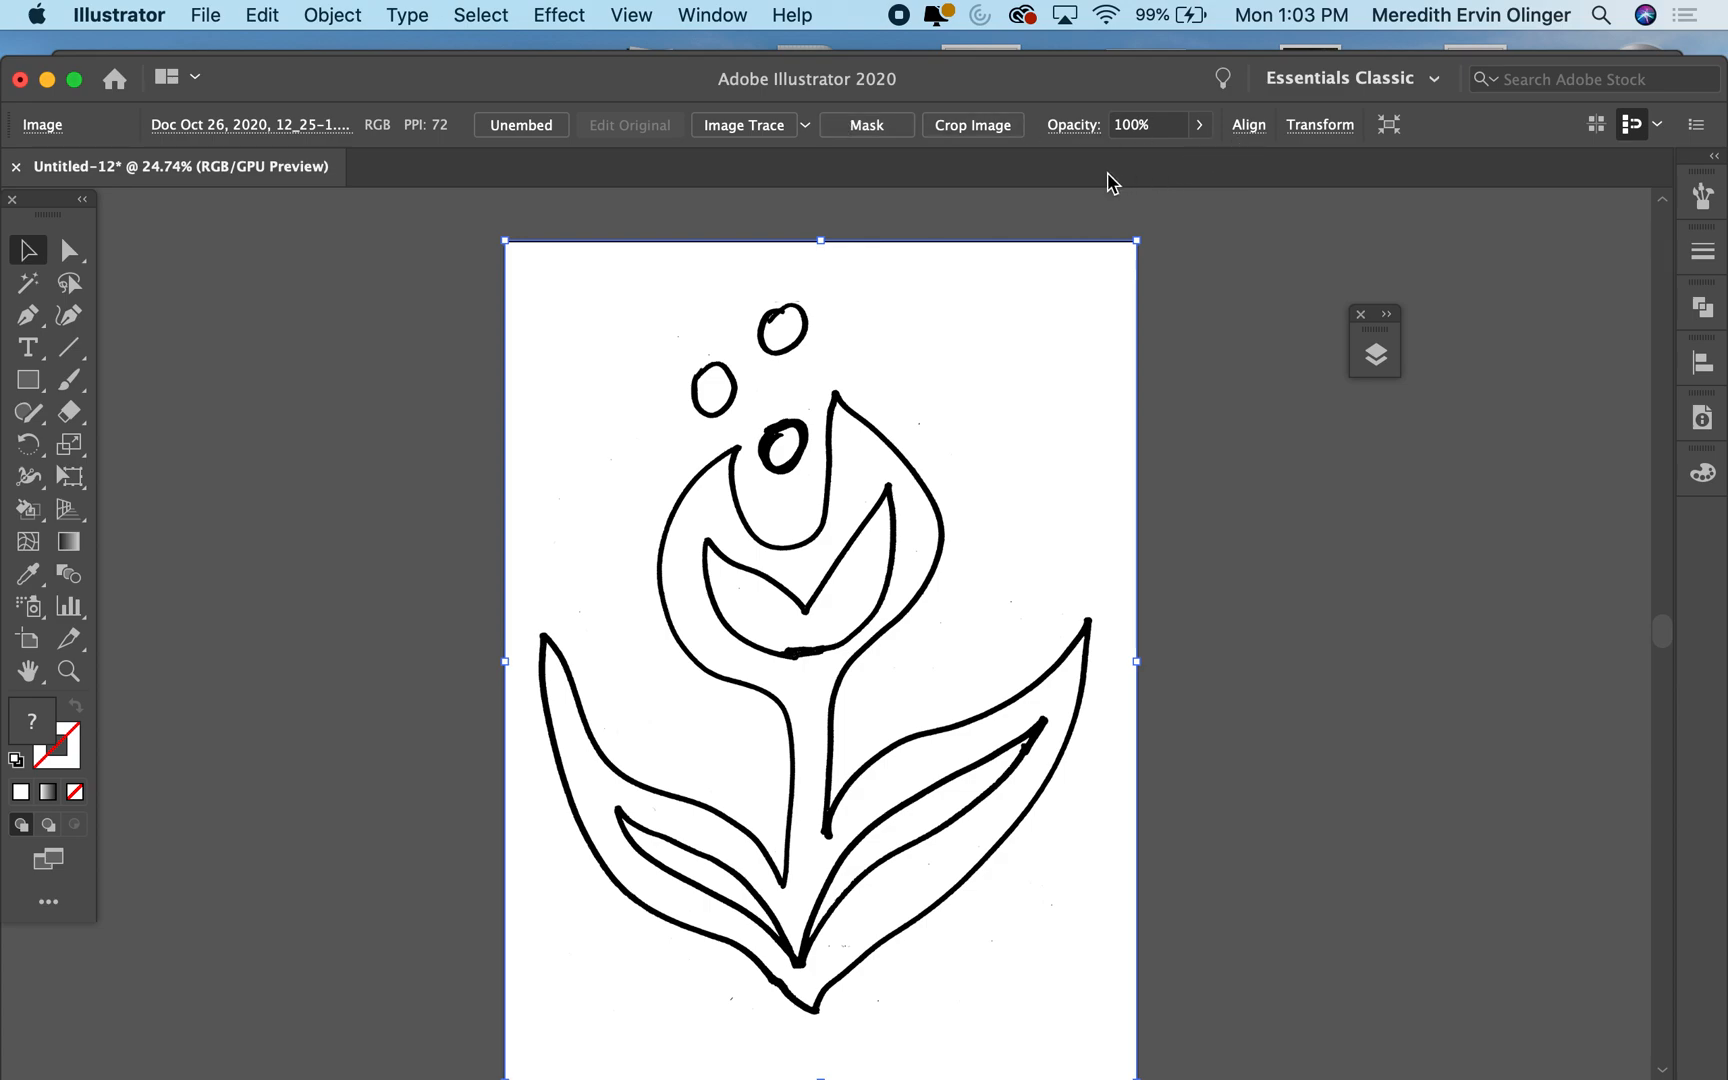
{"action": "left_click", "coordinate": [745, 134]}
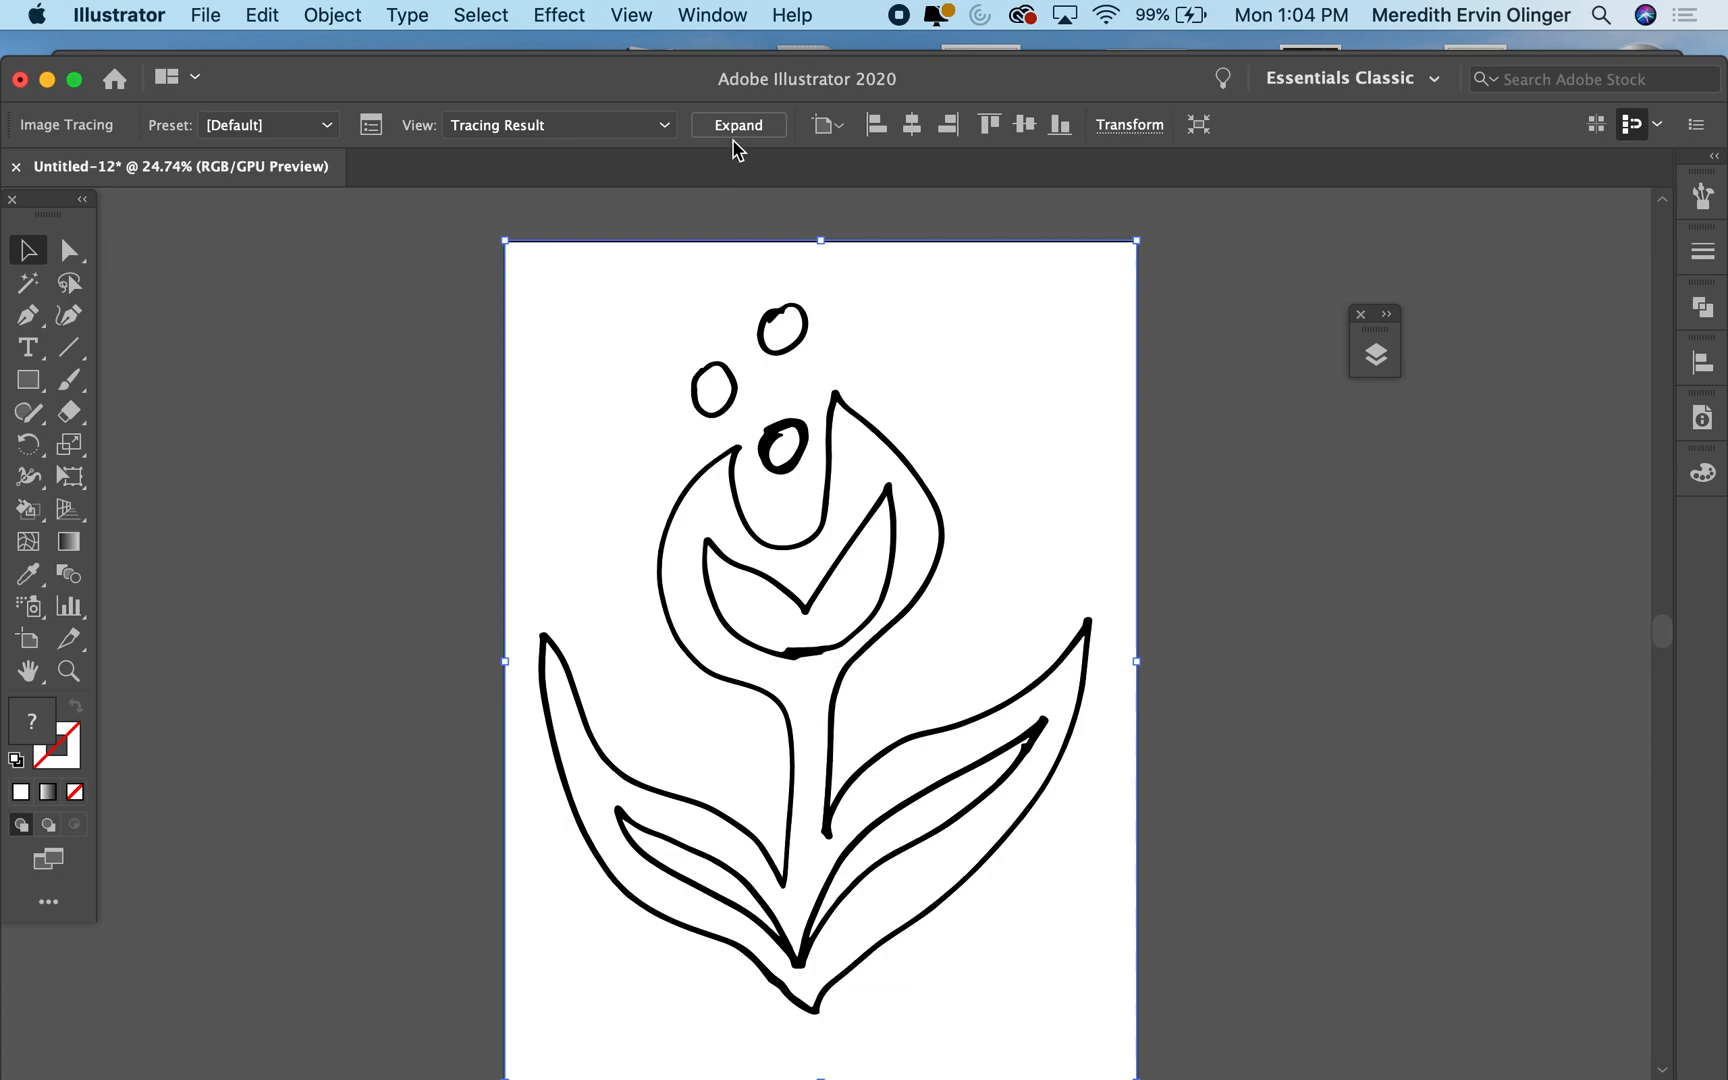
{"action": "left_click", "coordinate": [738, 125]}
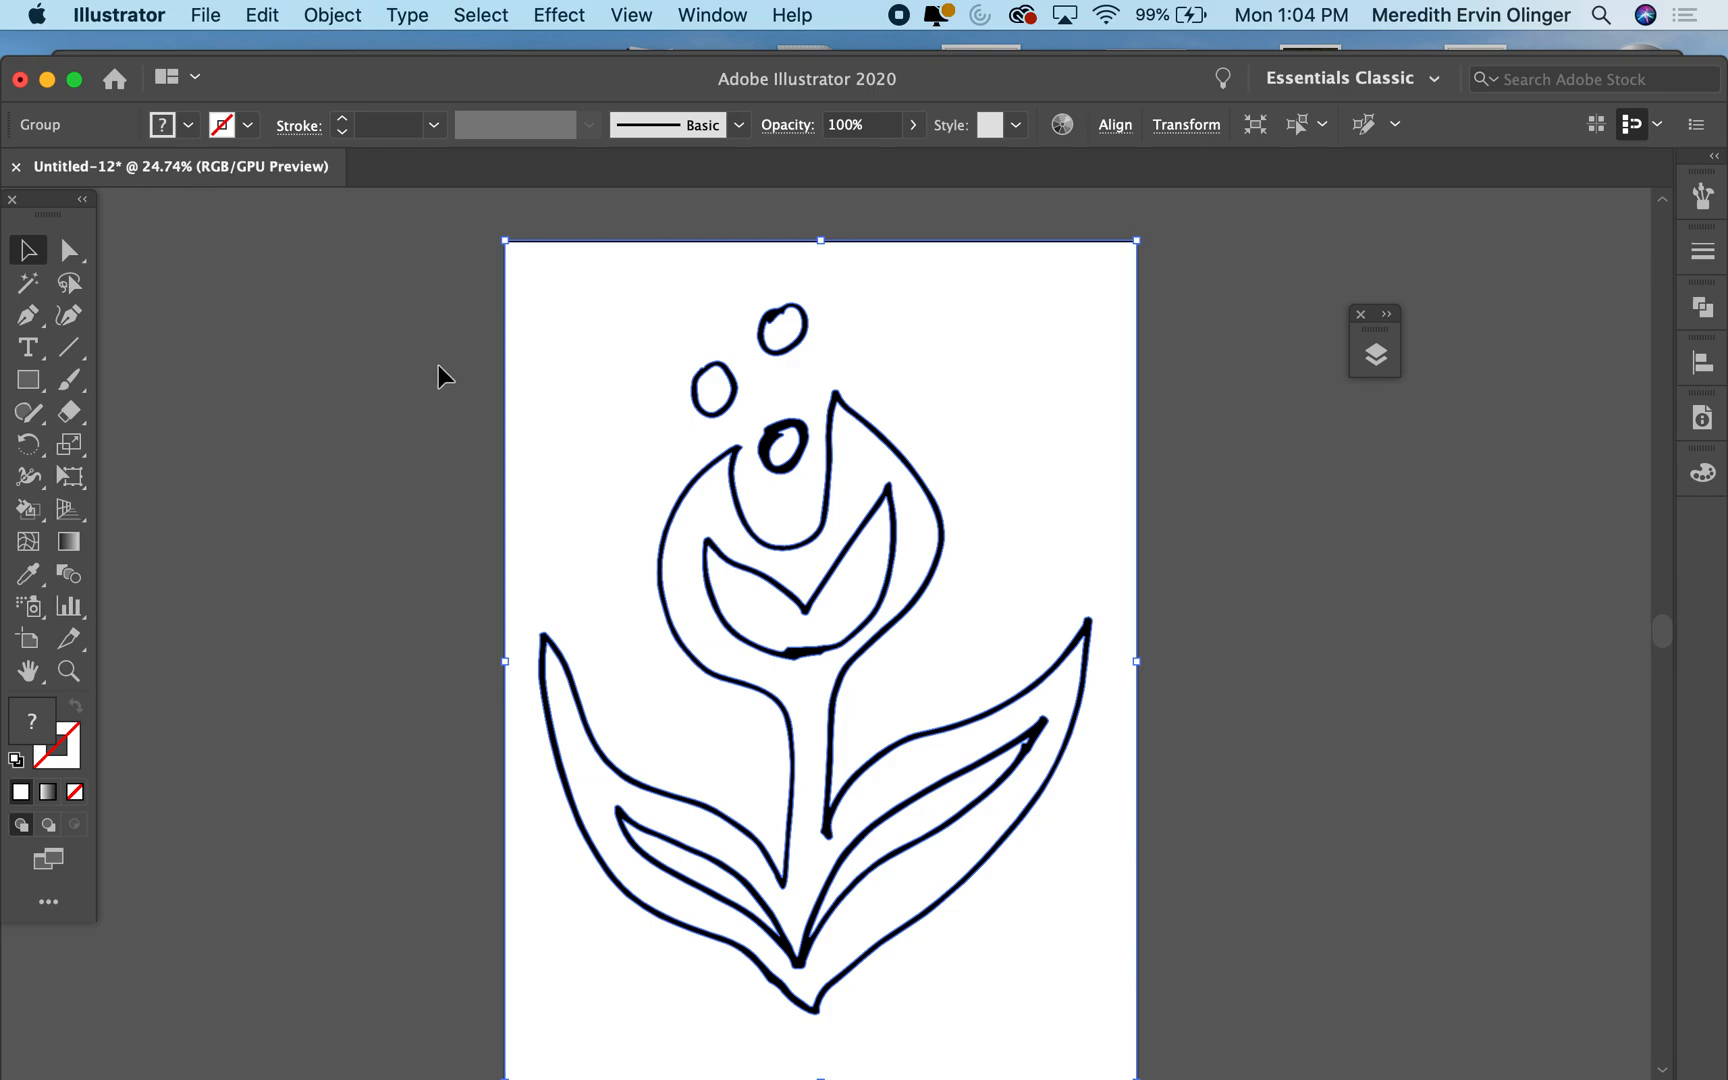
{"action": "left_click", "coordinate": [432, 377]}
Step: Directly select the white background shape around the traced flower and delete it
{"action": "left_click", "coordinate": [73, 250]}
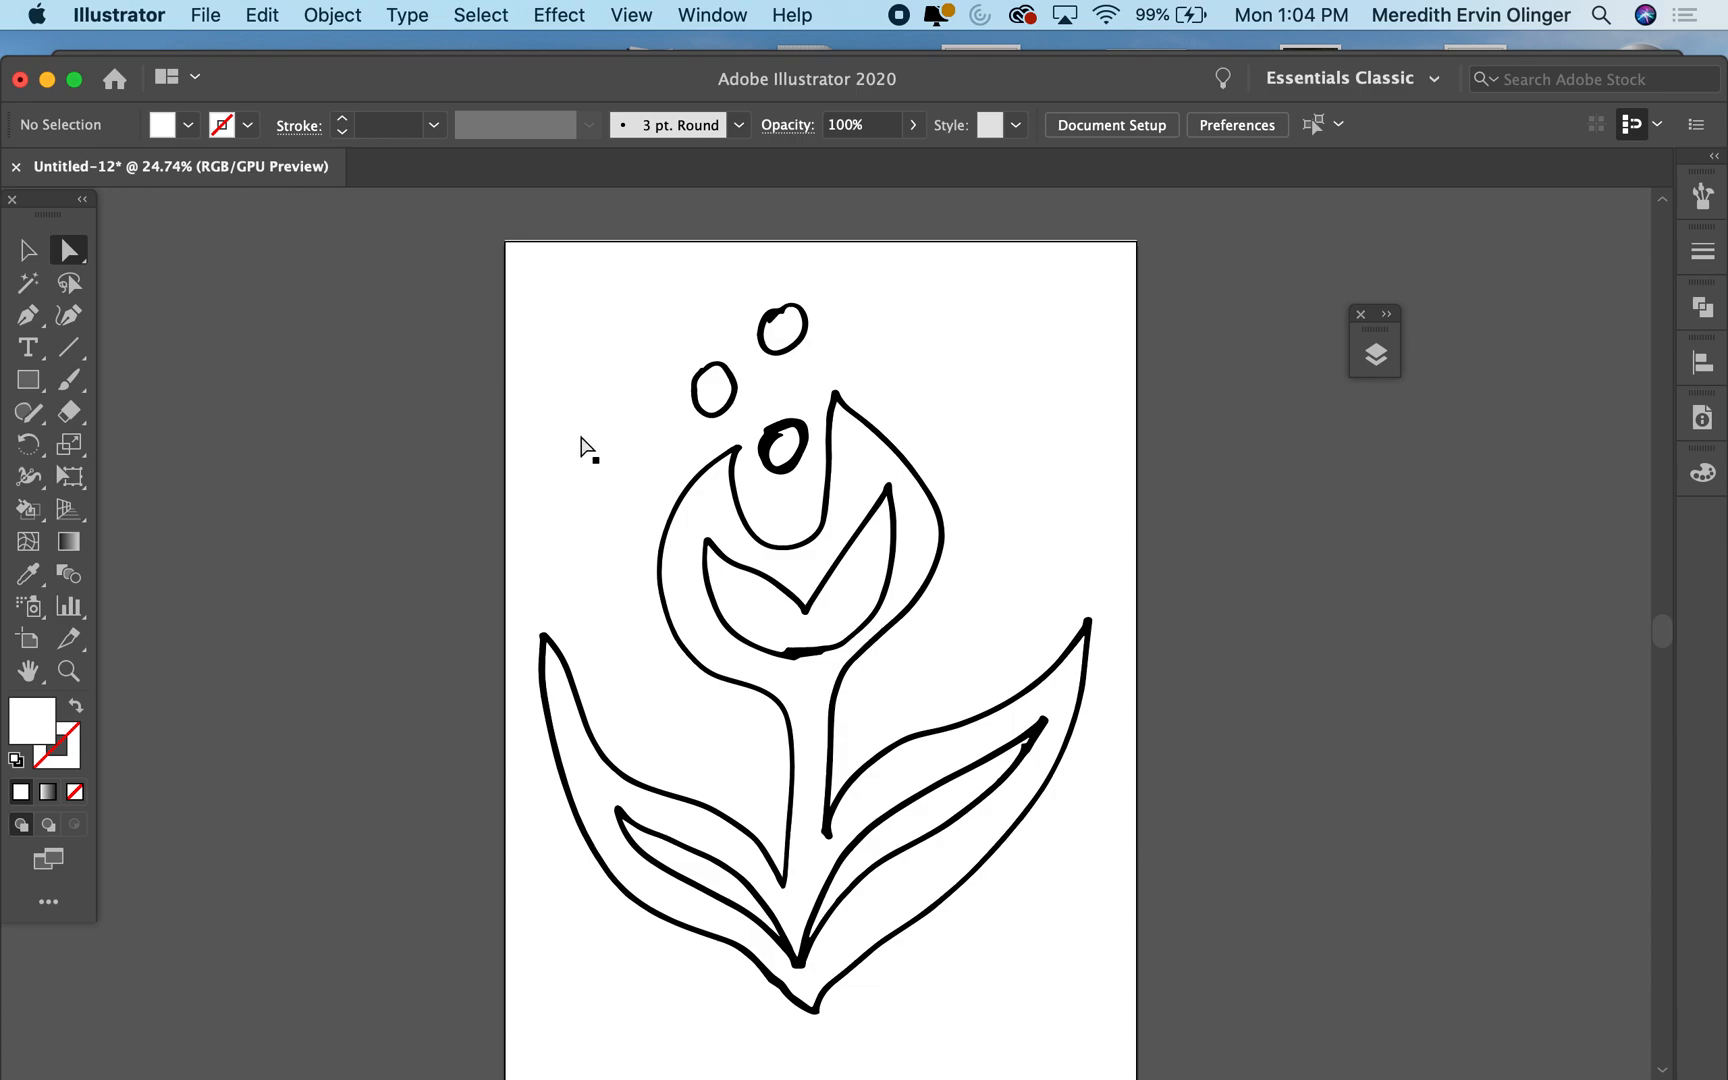
{"action": "left_click", "coordinate": [580, 447]}
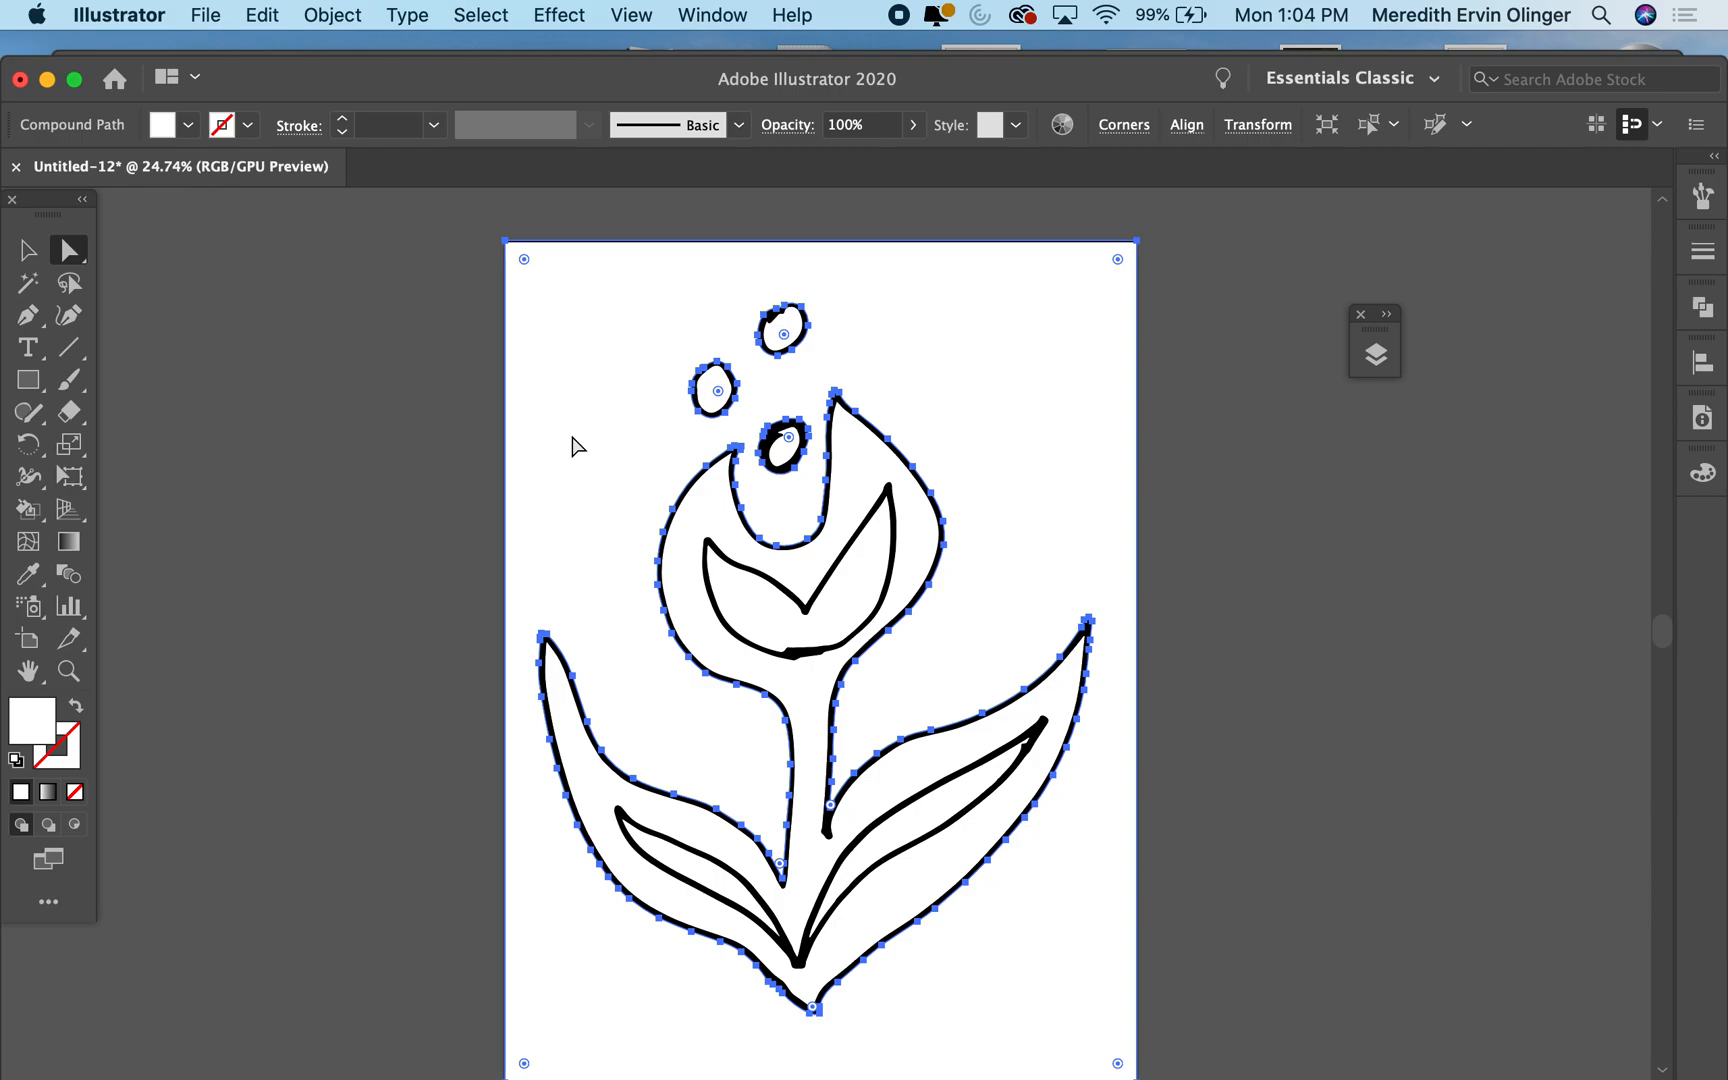
{"action": "key", "text": "super+shift+a"}
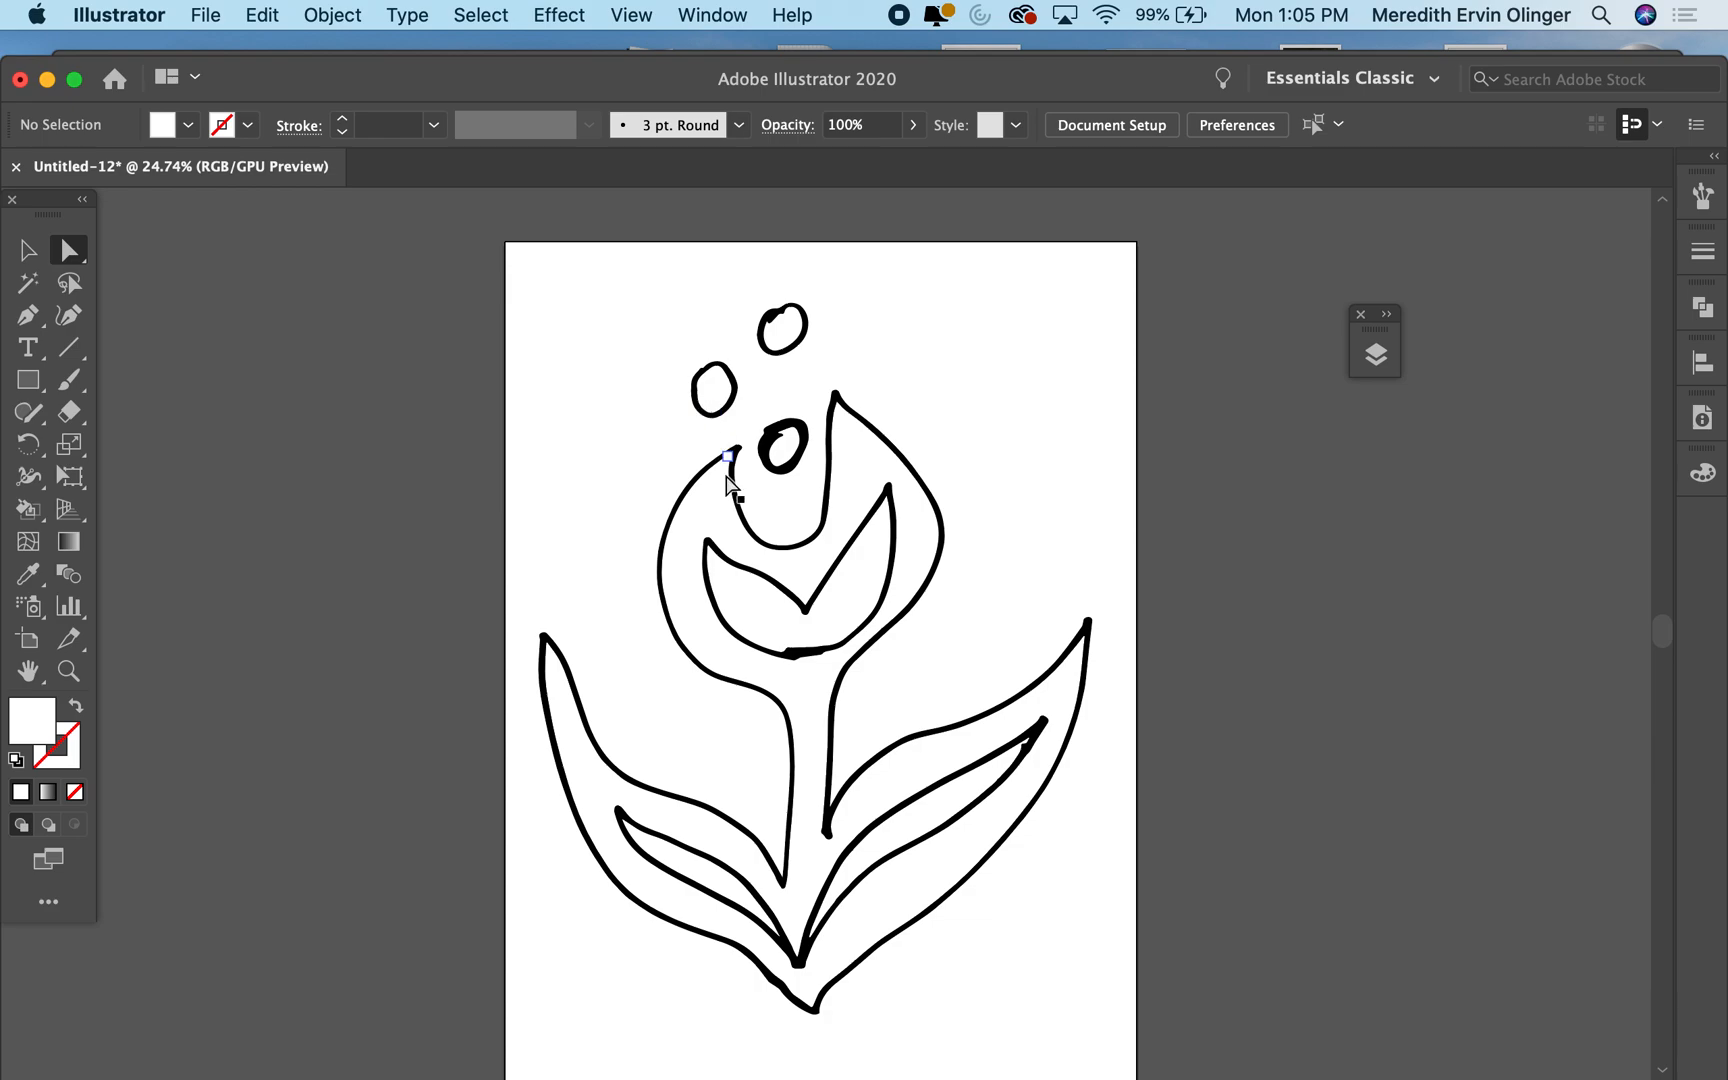
Step: Try to fill the white body of the flower, stem and leaves with magenta, and deselect it
{"action": "left_click", "coordinate": [699, 508]}
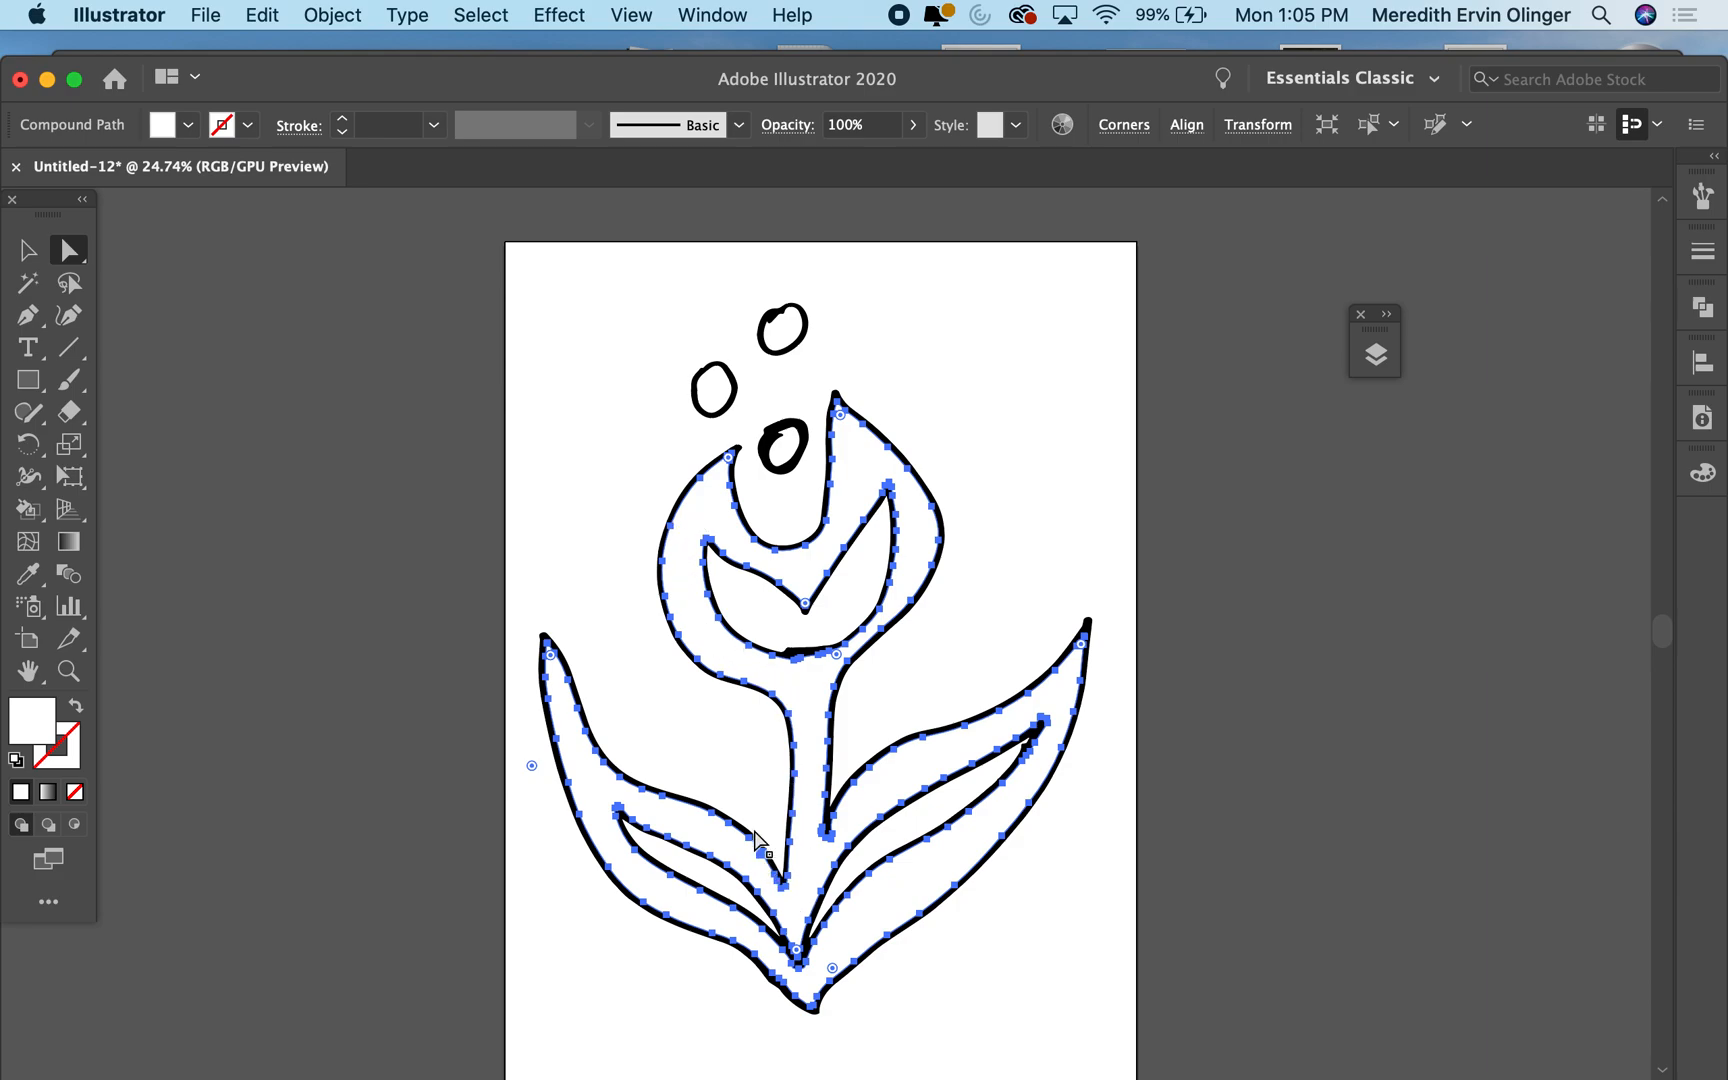
{"action": "double_click", "coordinate": [37, 727]}
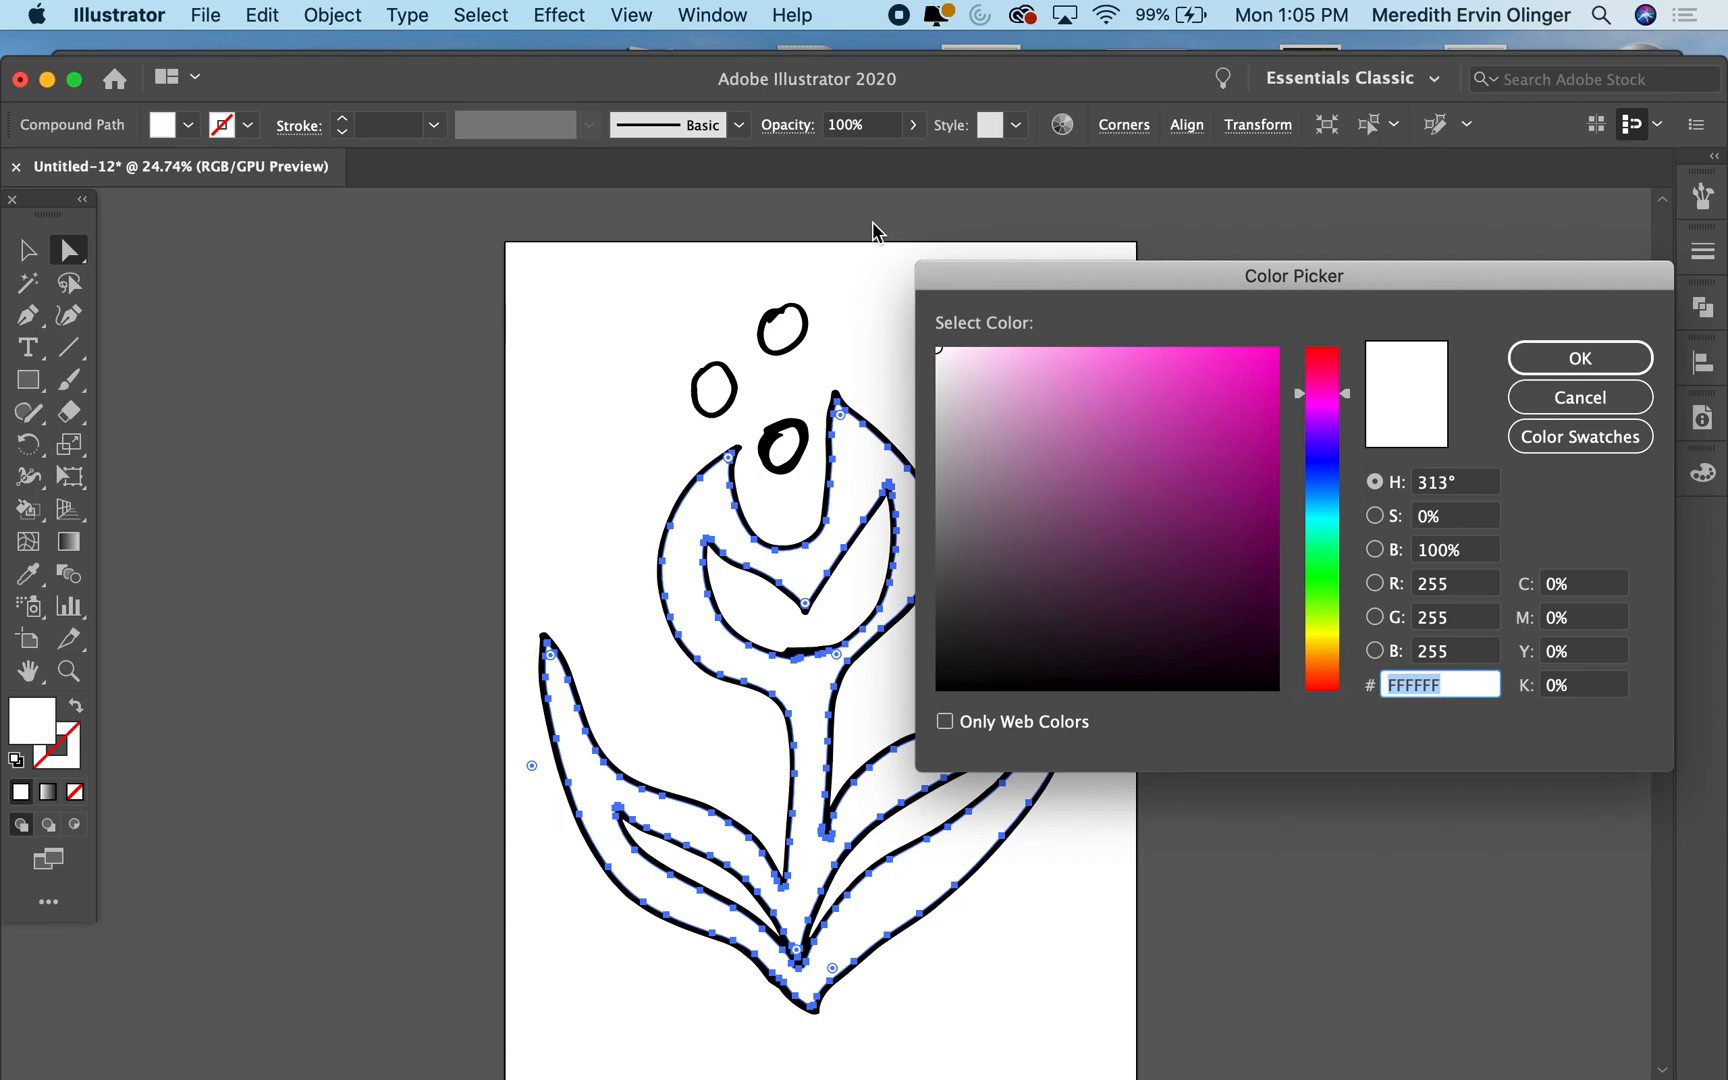
{"action": "left_click", "coordinate": [1211, 408]}
{"action": "left_click", "coordinate": [1570, 362]}
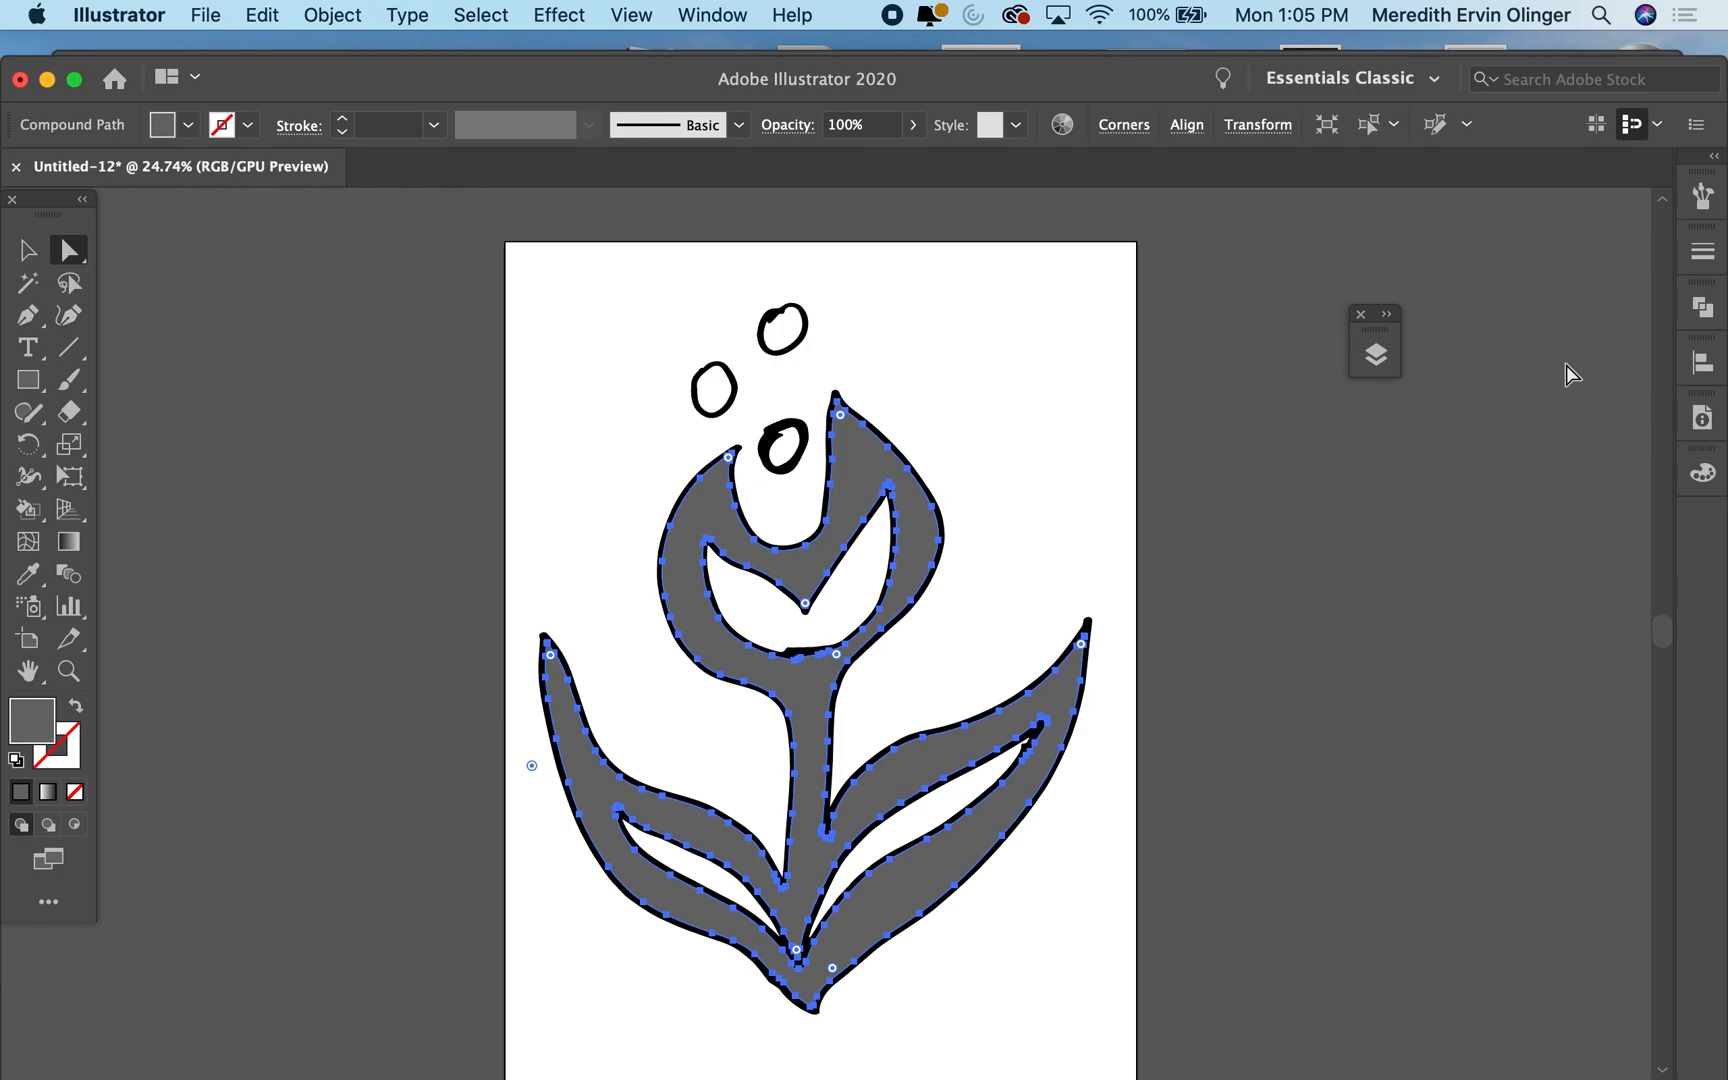
{"action": "left_click", "coordinate": [1084, 463]}
{"action": "left_click", "coordinate": [1088, 473]}
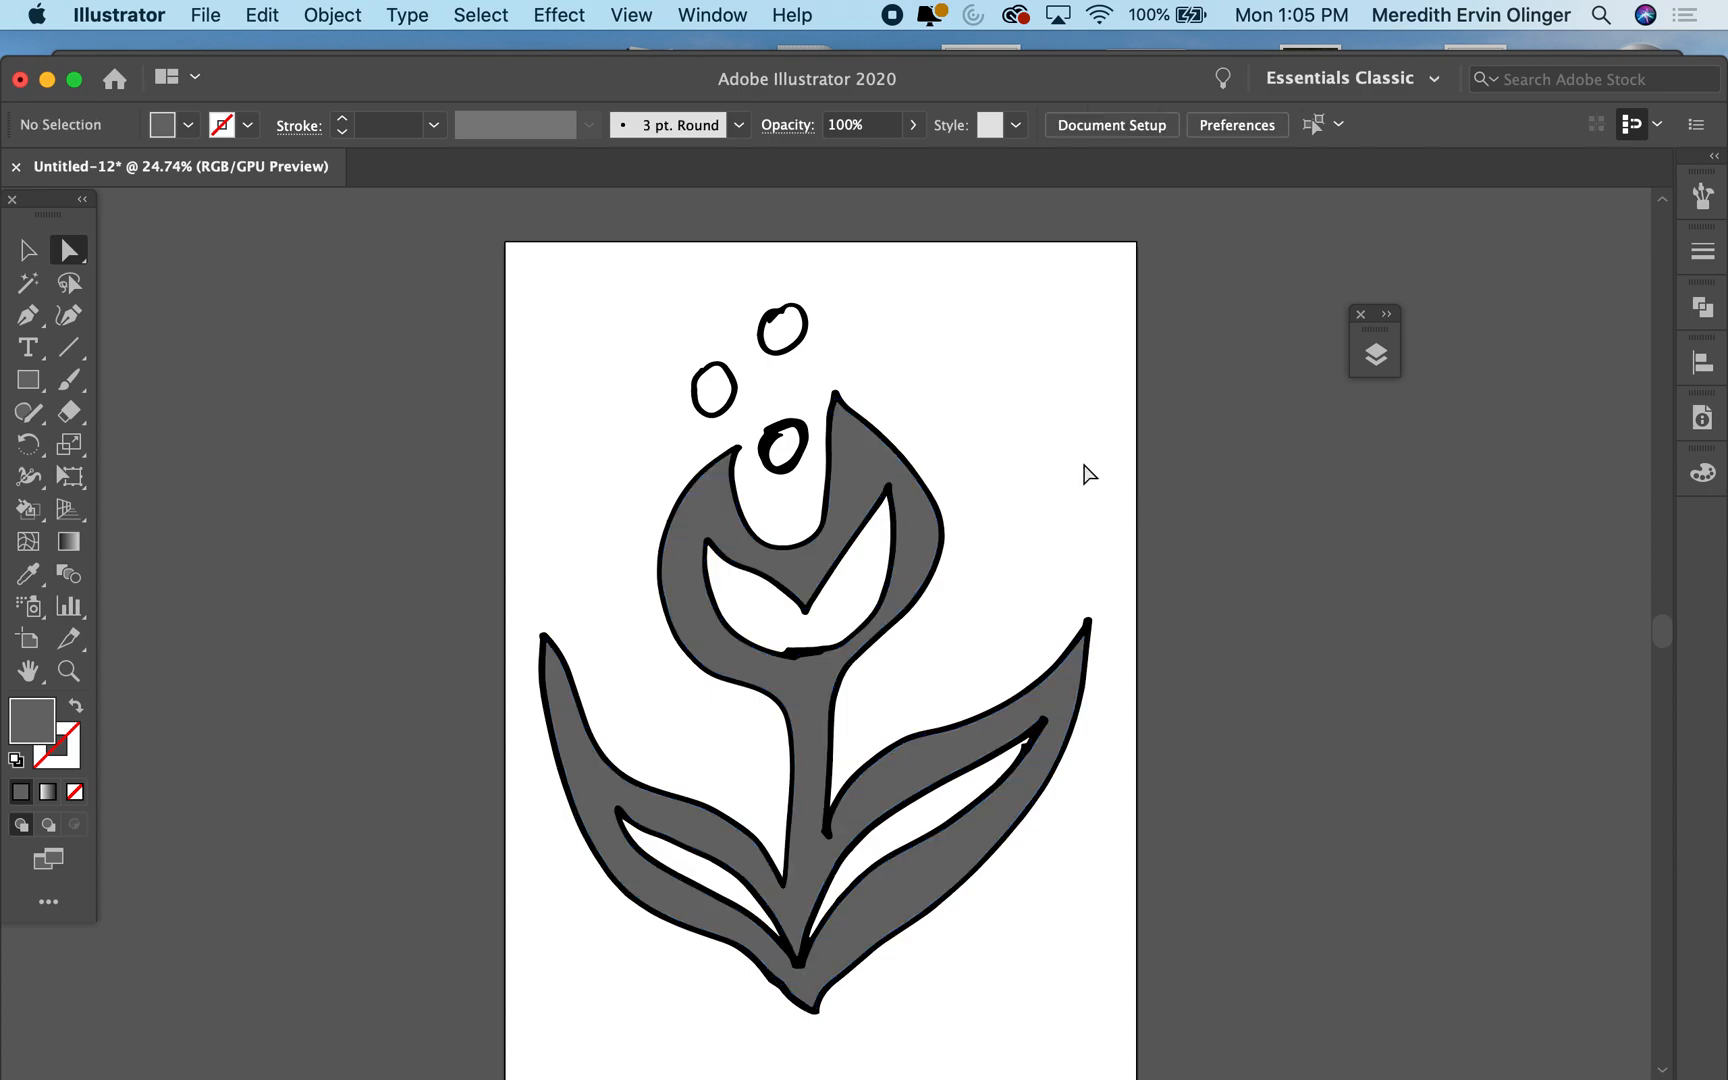
Step: Select the whole traced flower group and convert its colors to RGB
{"action": "left_click", "coordinate": [26, 251]}
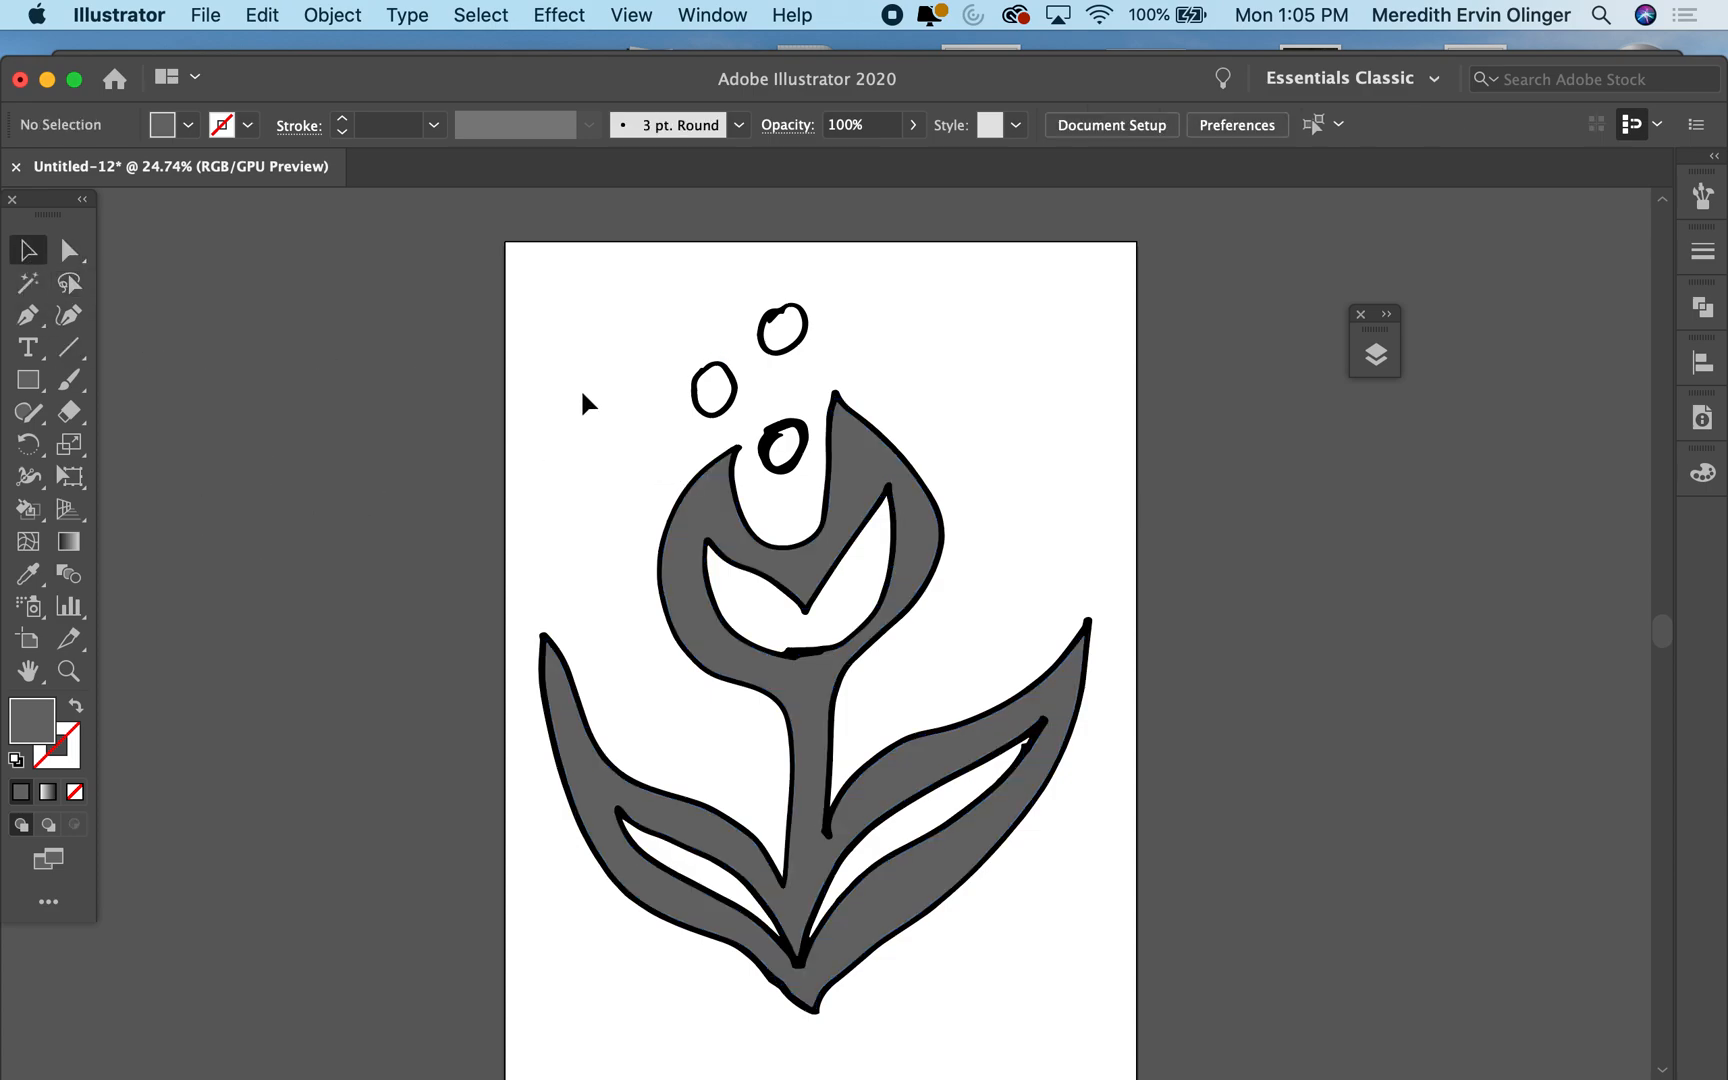
{"action": "left_click", "coordinate": [706, 383]}
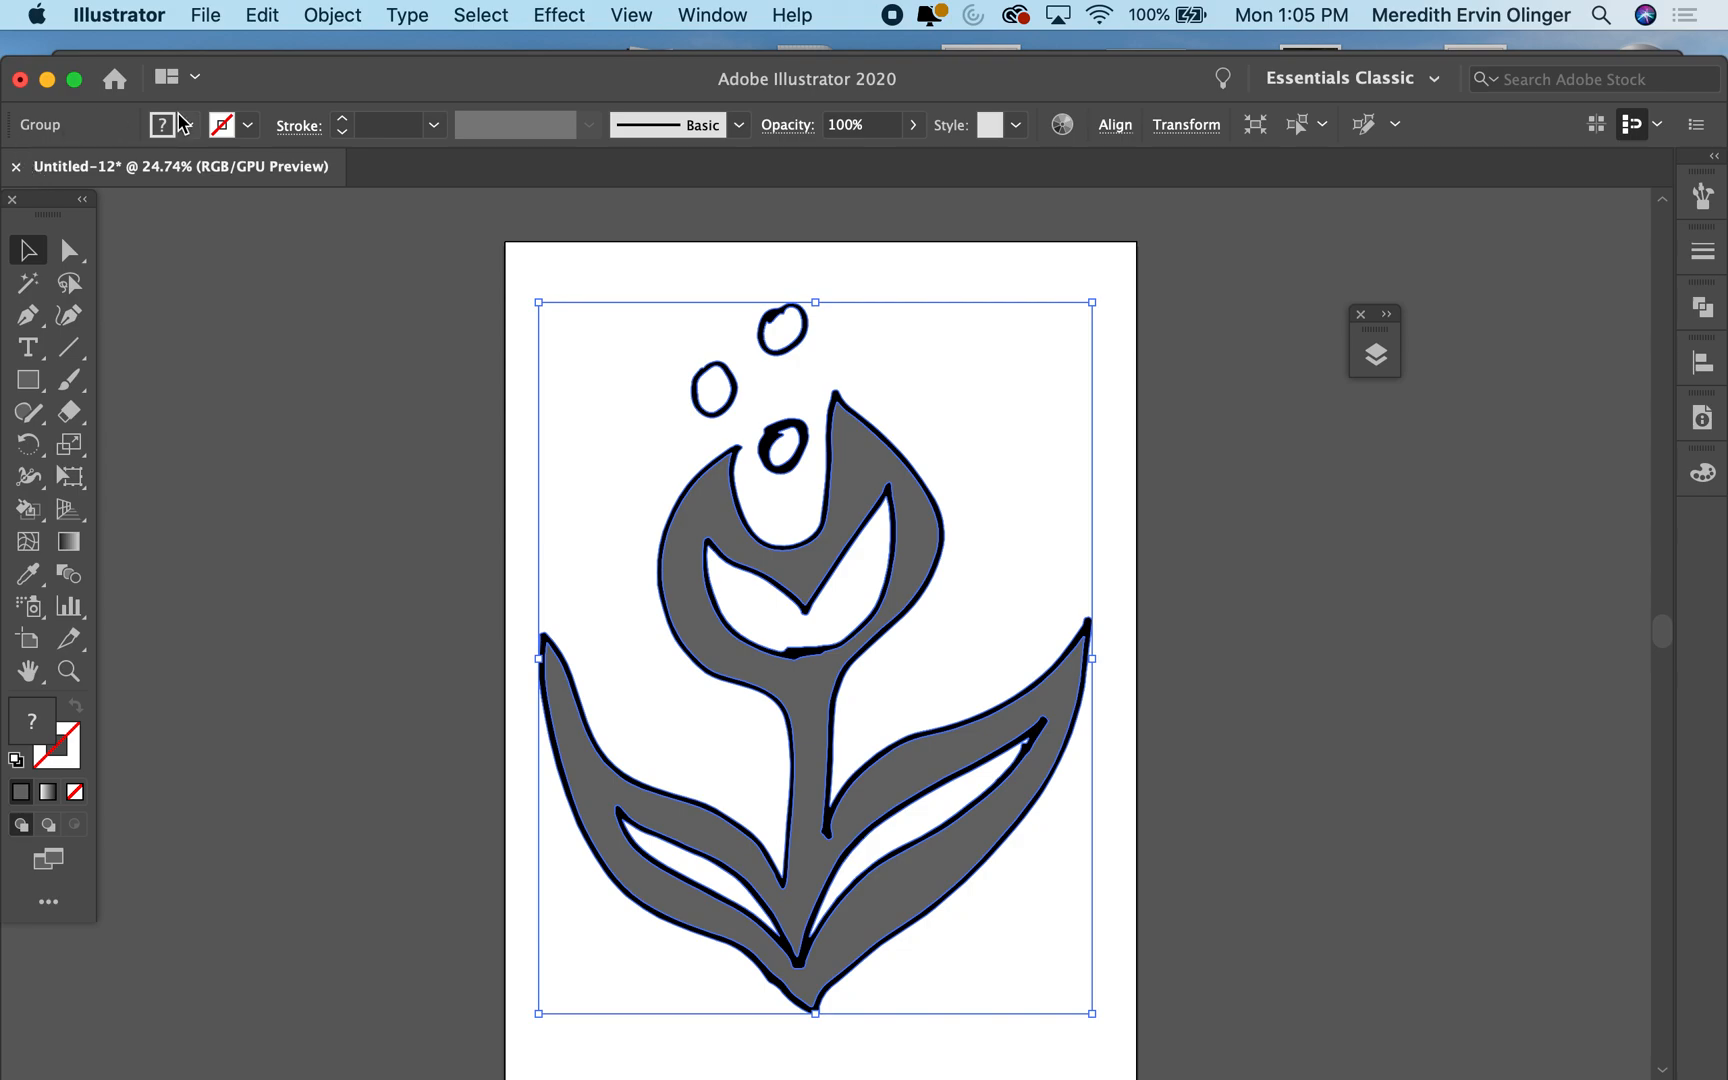
{"action": "left_click", "coordinate": [265, 16]}
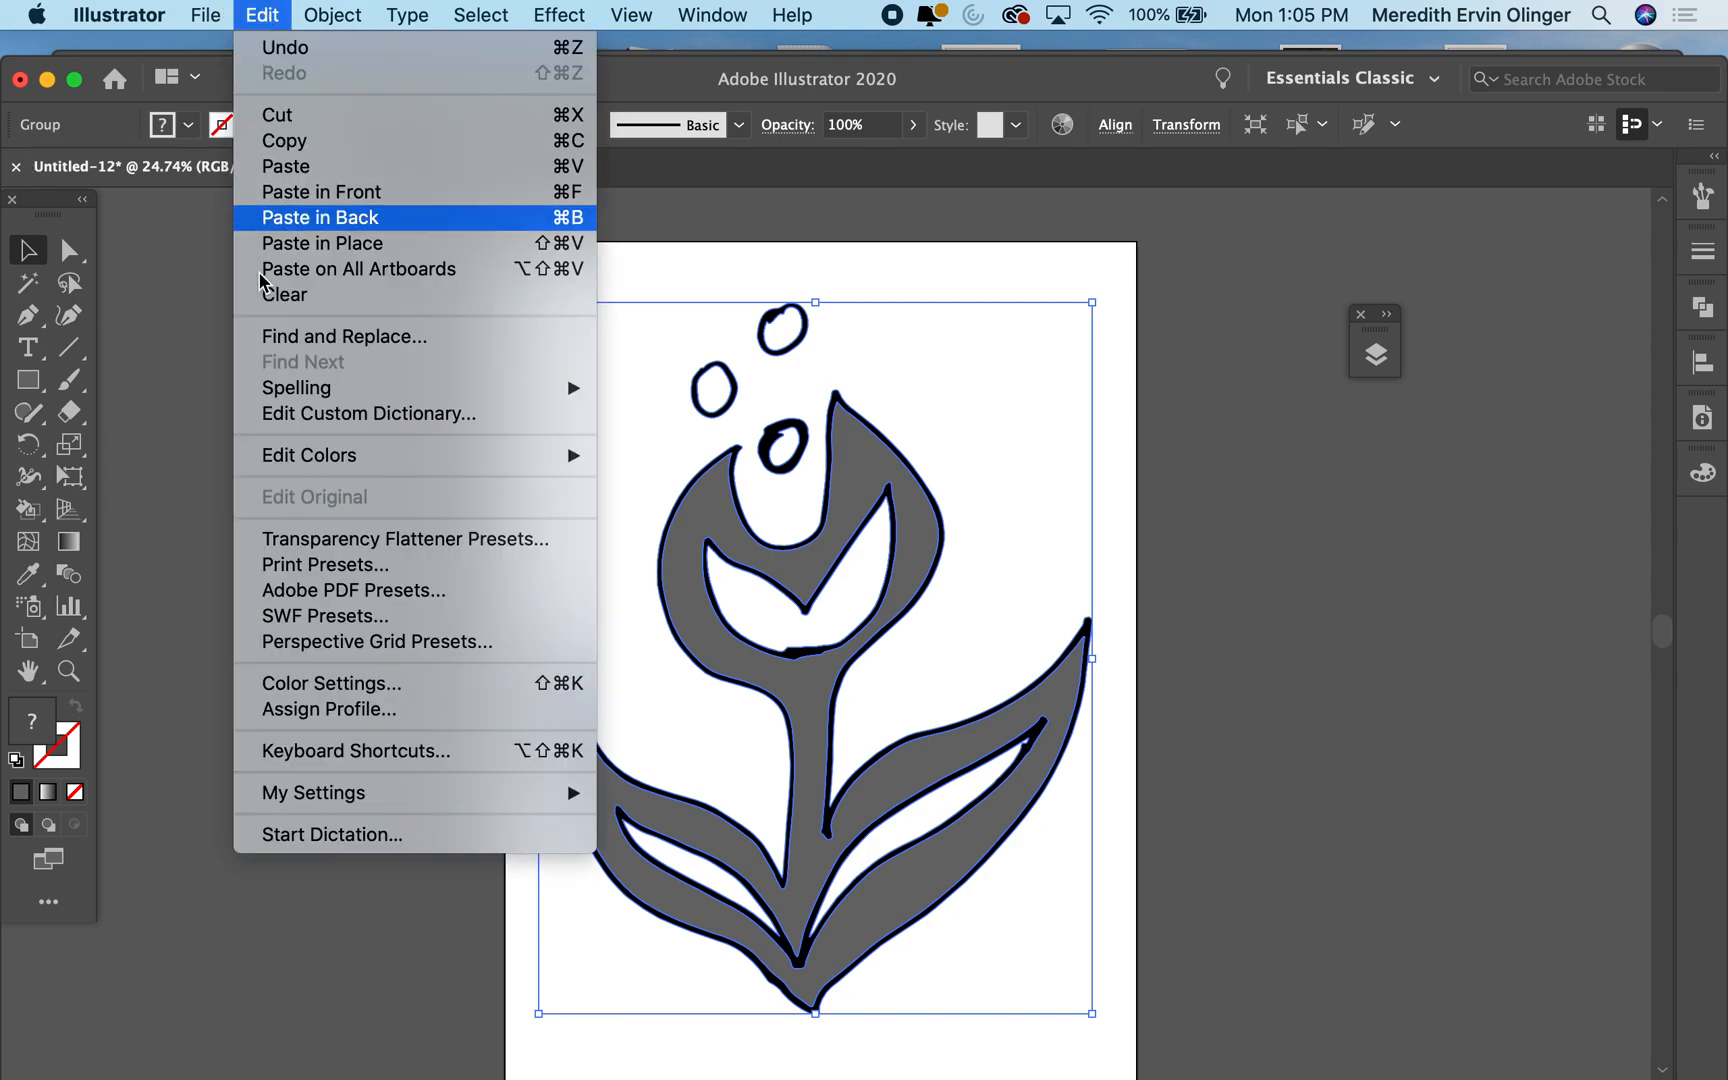
{"action": "mouse_move", "coordinate": [266, 460]}
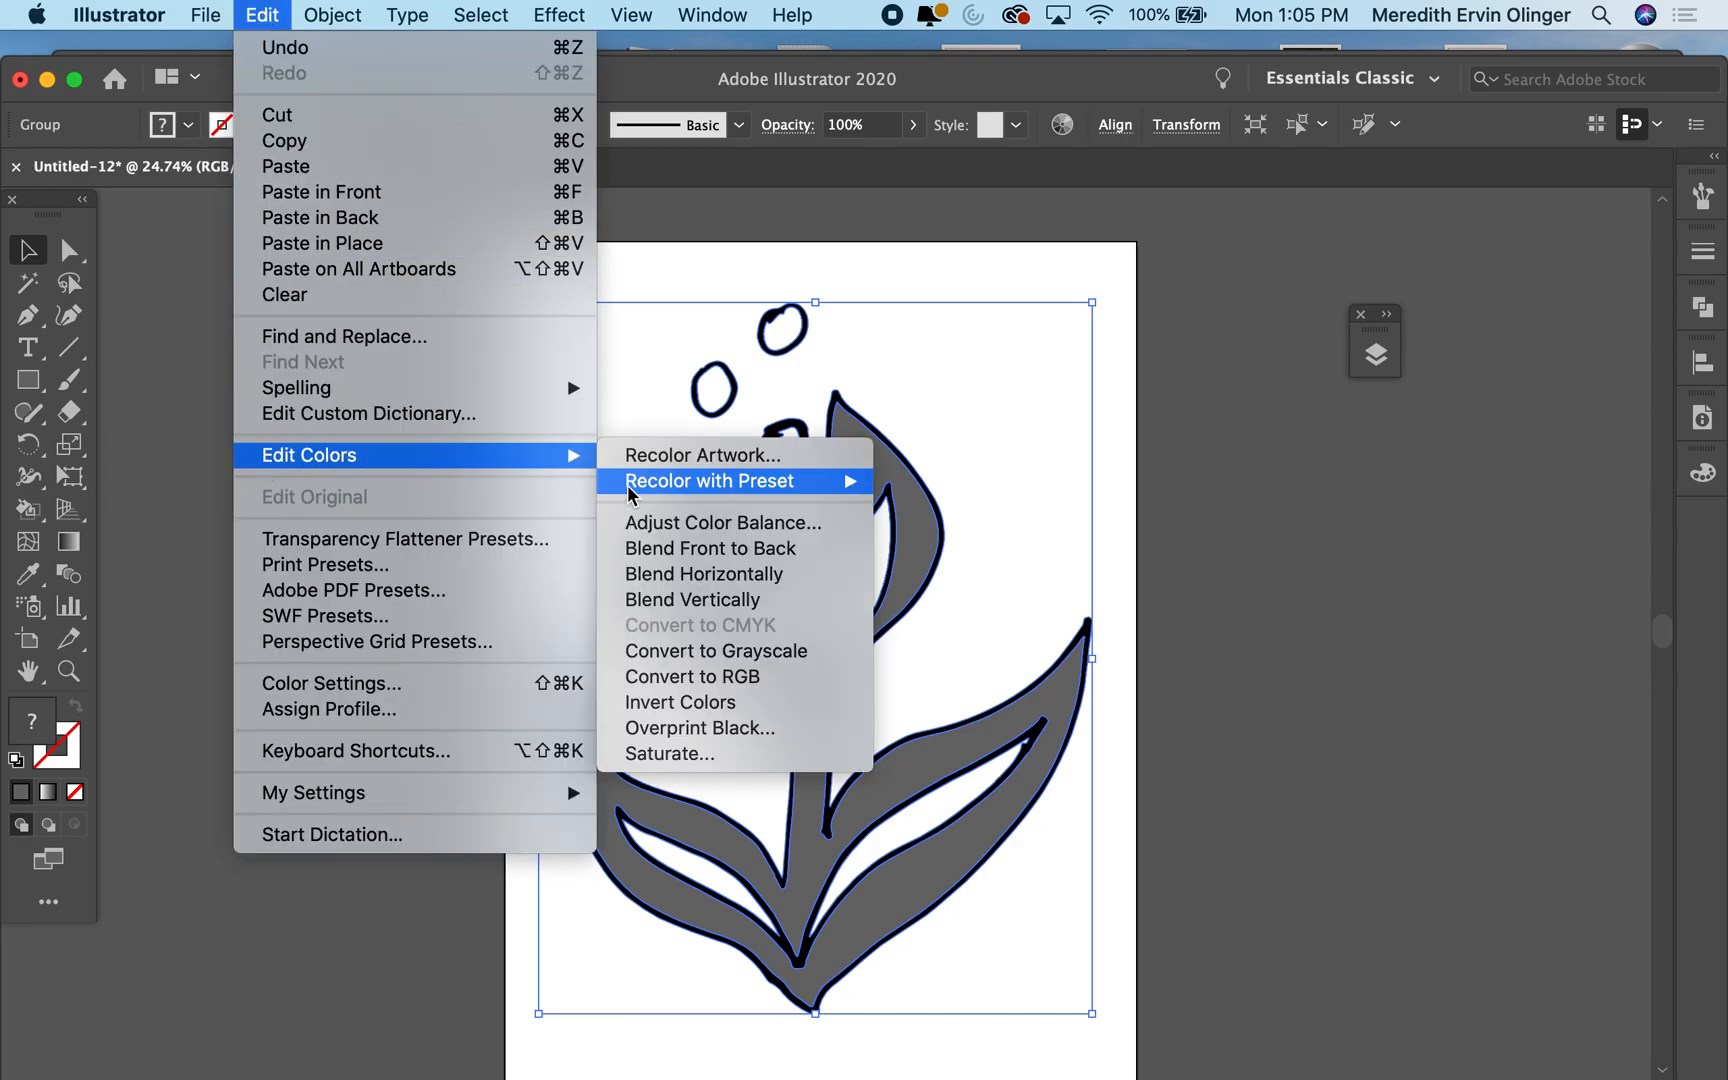
{"action": "left_click", "coordinate": [775, 680]}
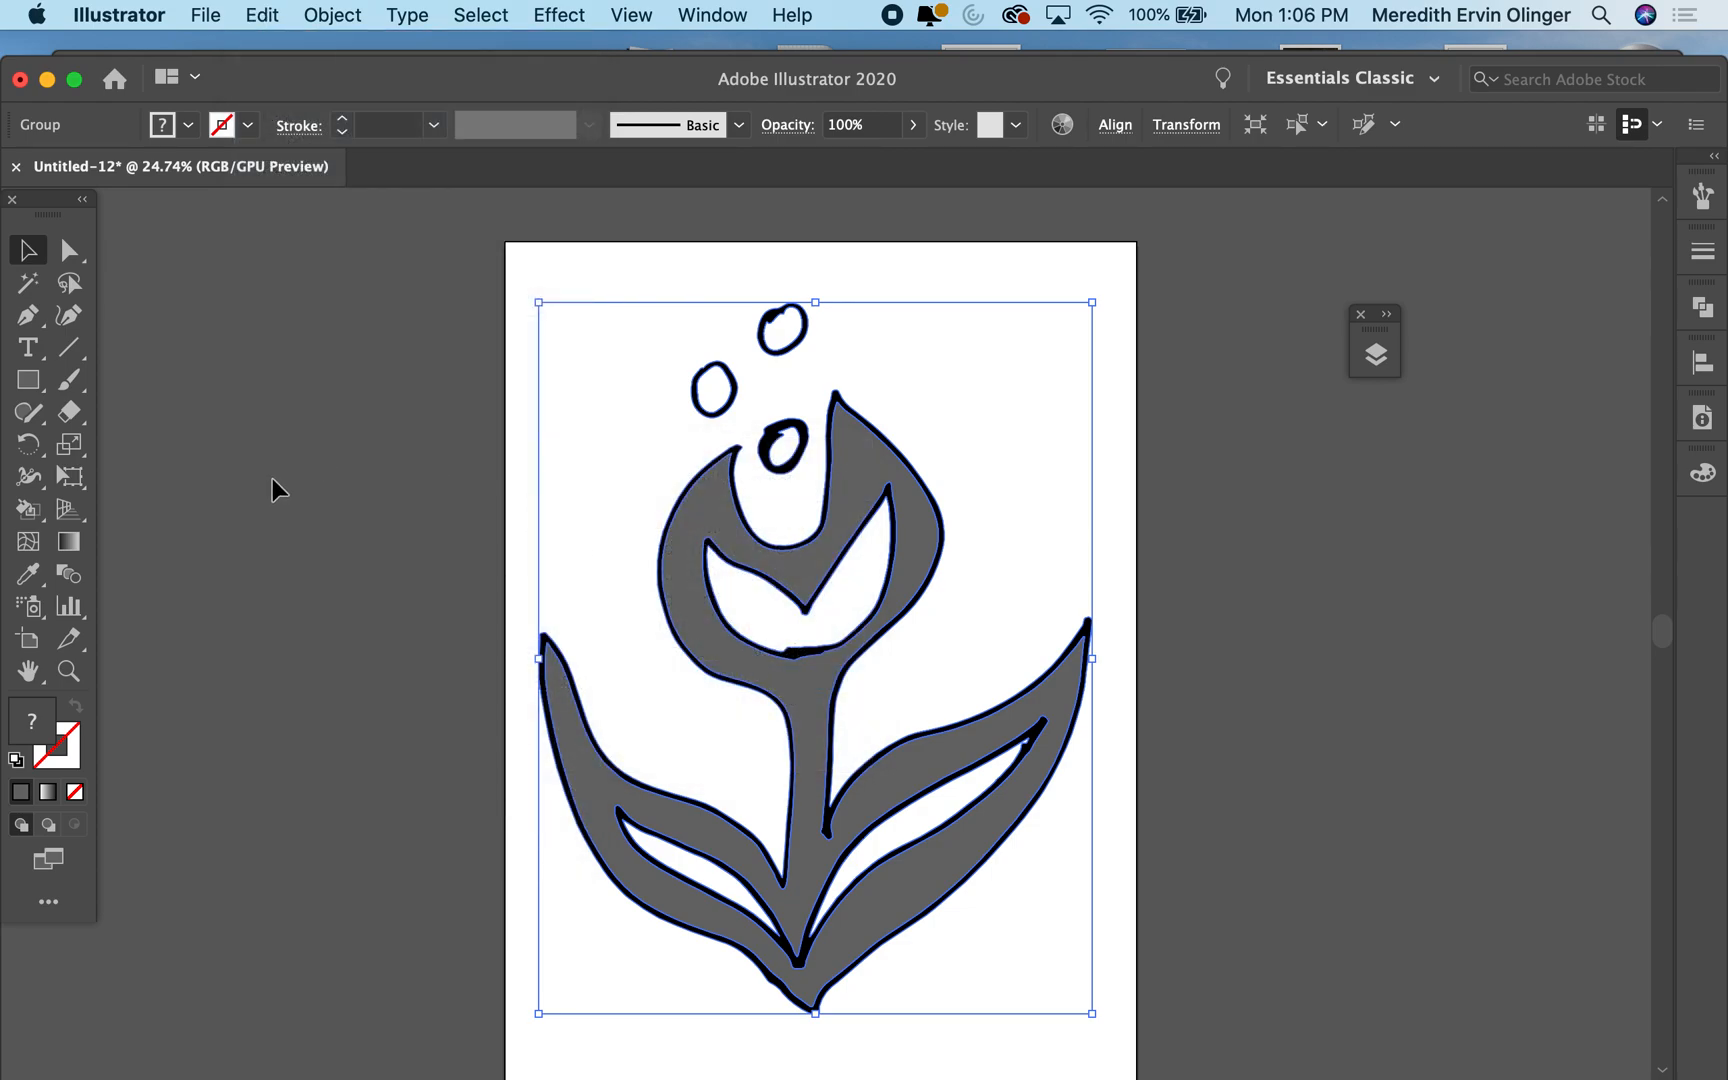
Step: Fill only the body shape of the flower, stem and leaves with magenta CE29AF
{"action": "left_click", "coordinate": [64, 255]}
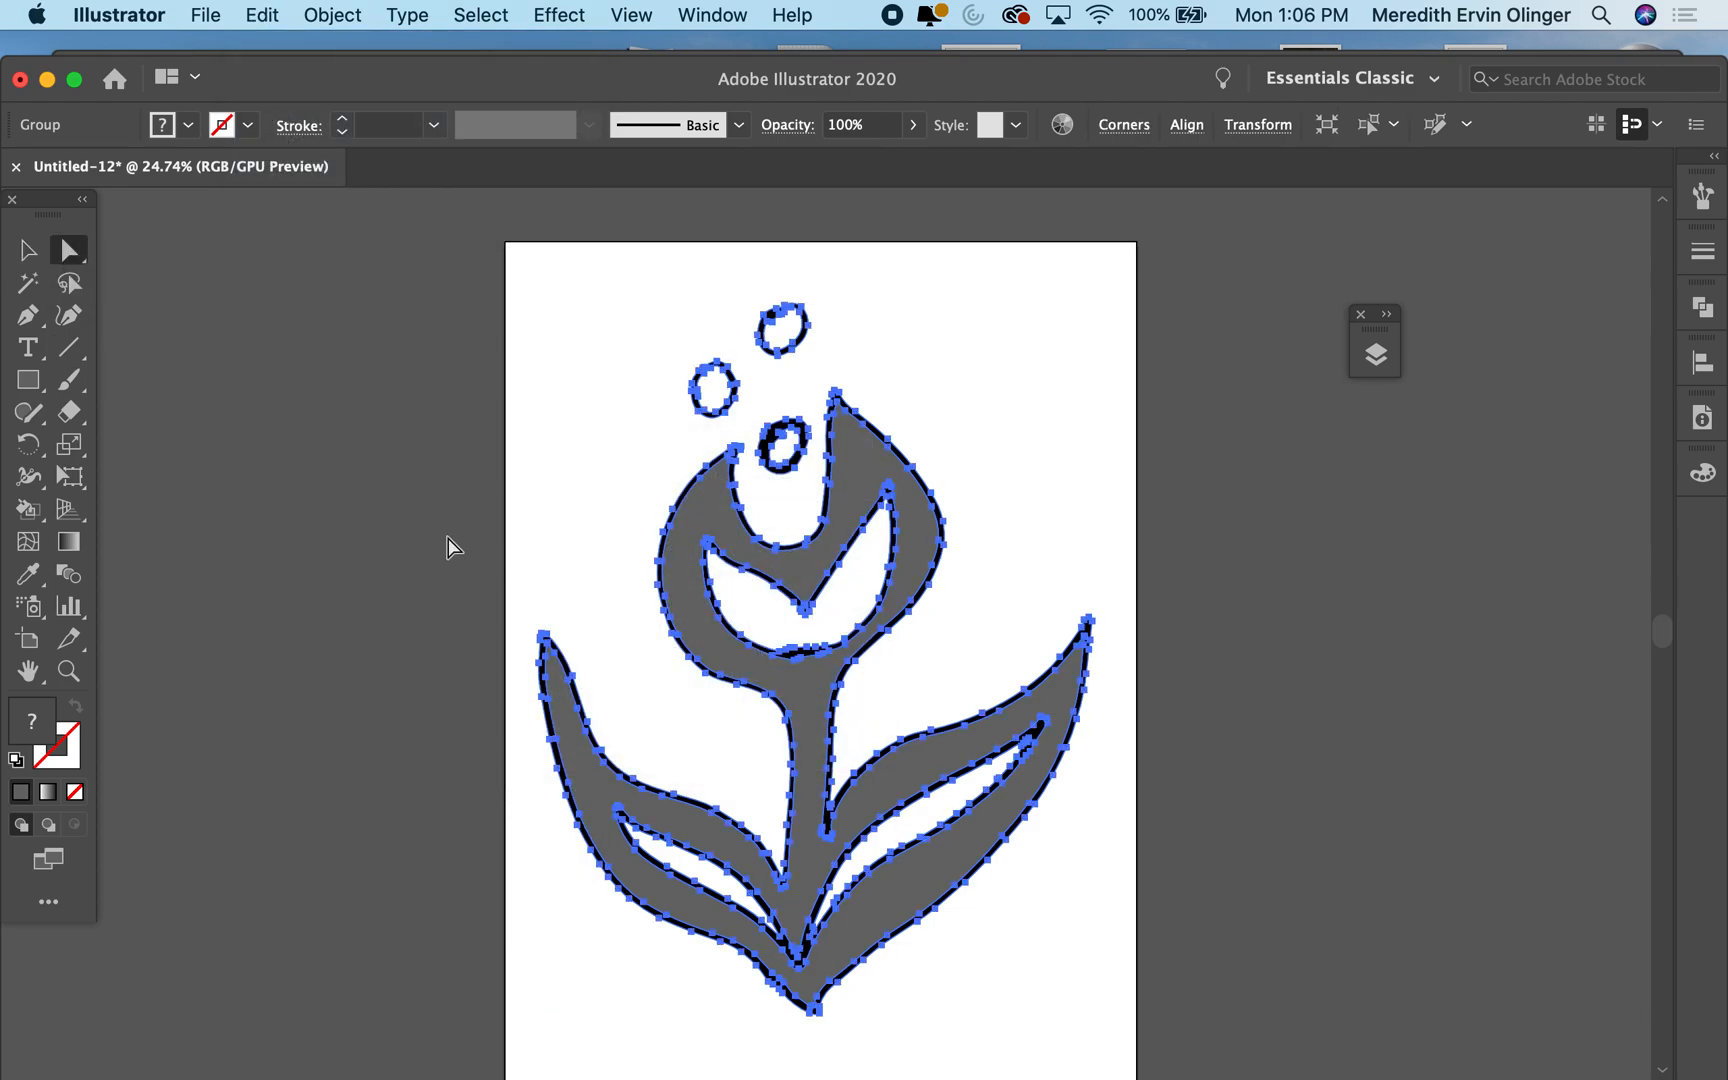
{"action": "left_click", "coordinate": [526, 486]}
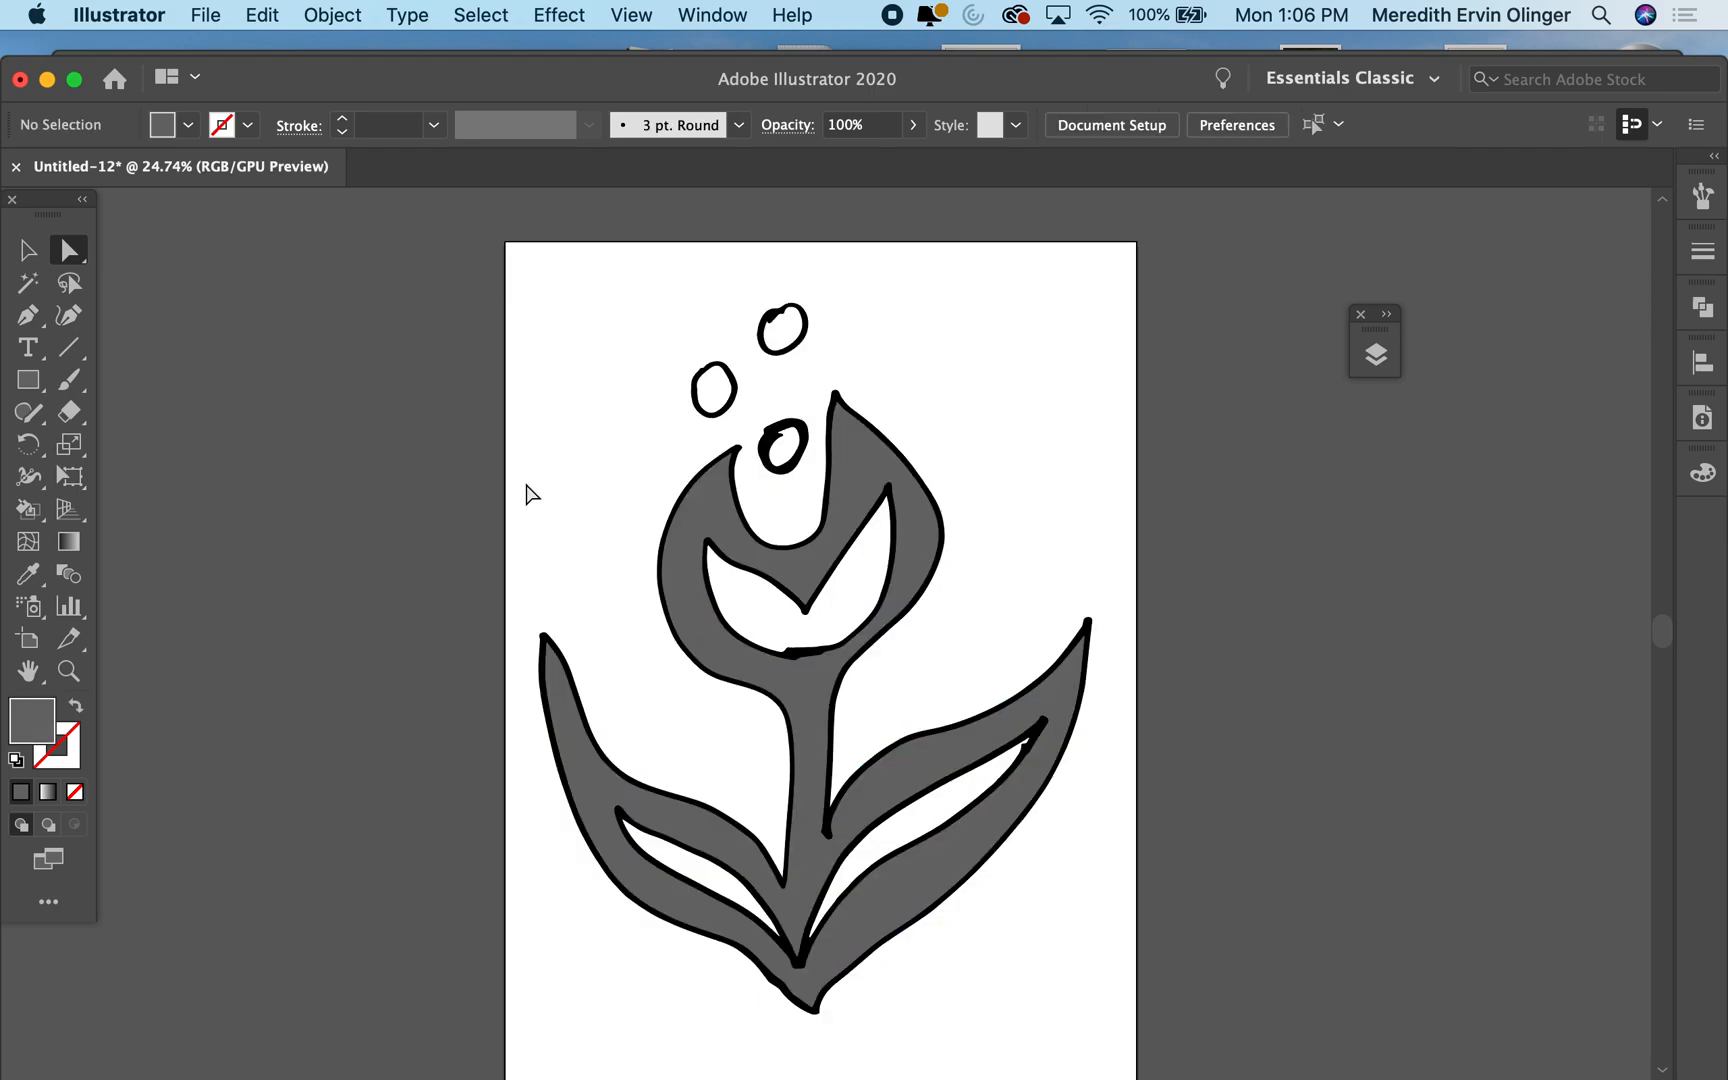
{"action": "left_click", "coordinate": [695, 595]}
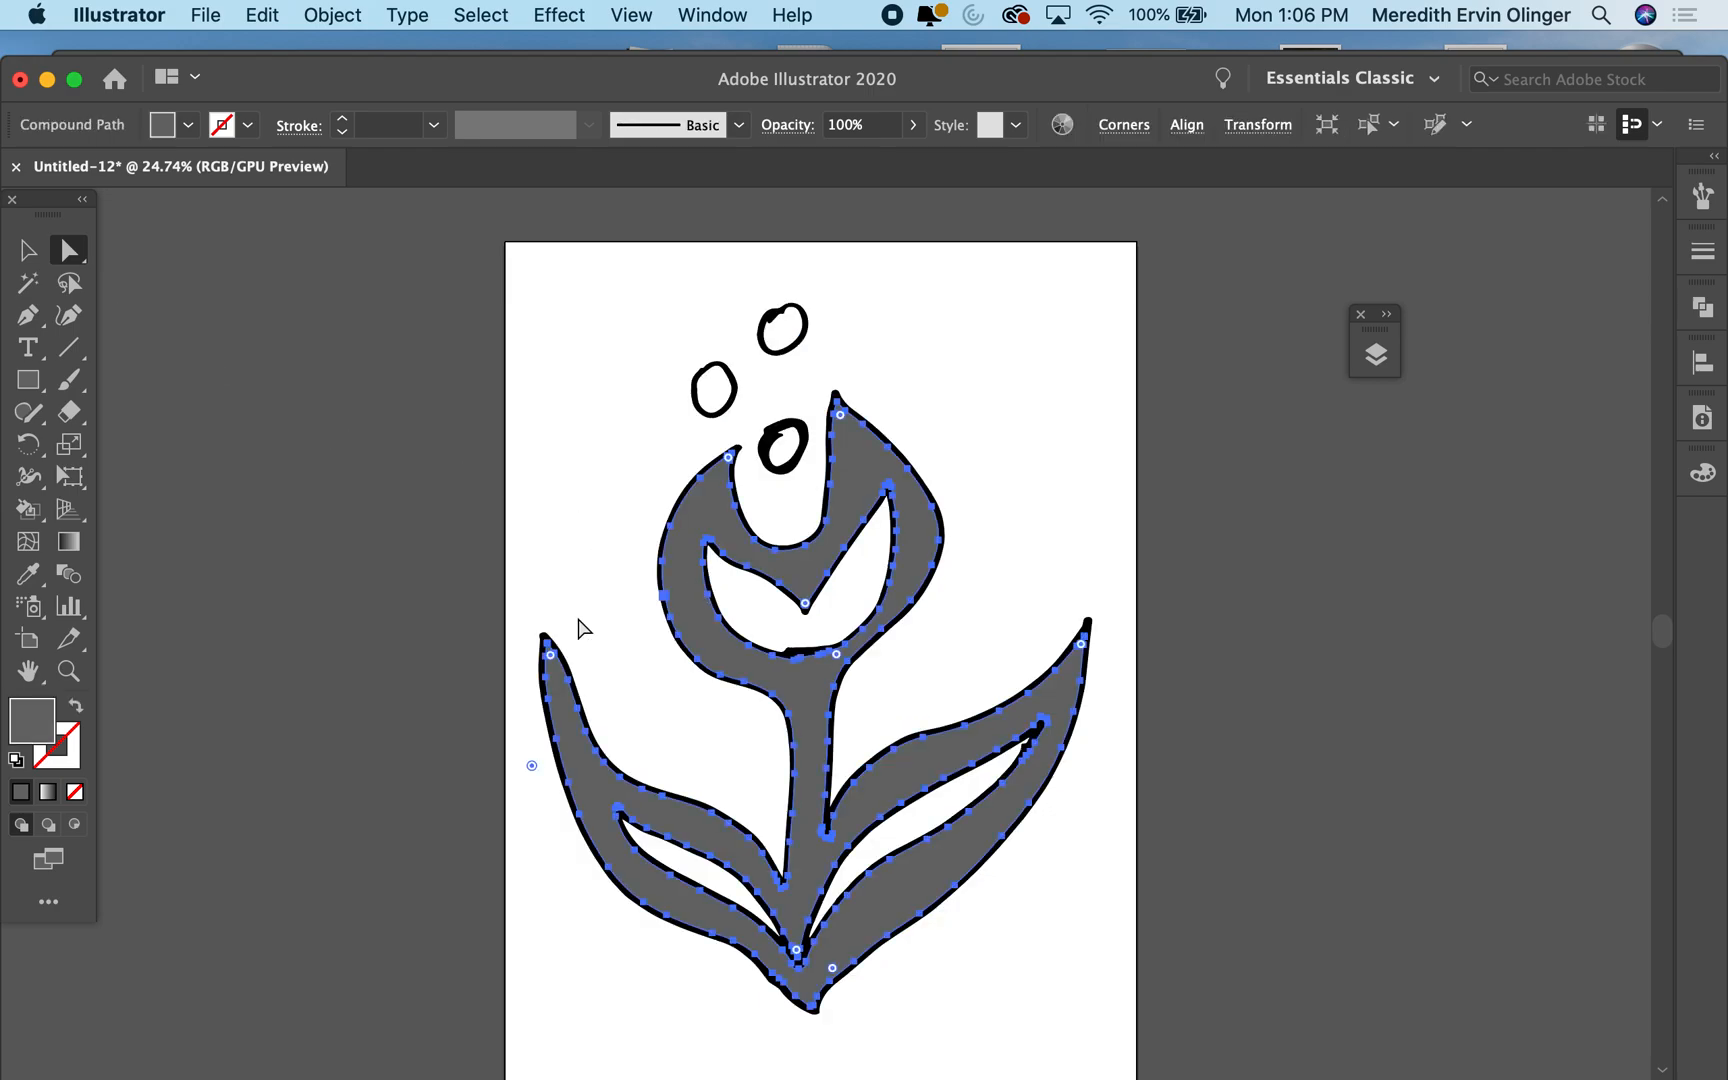
{"action": "double_click", "coordinate": [34, 726]}
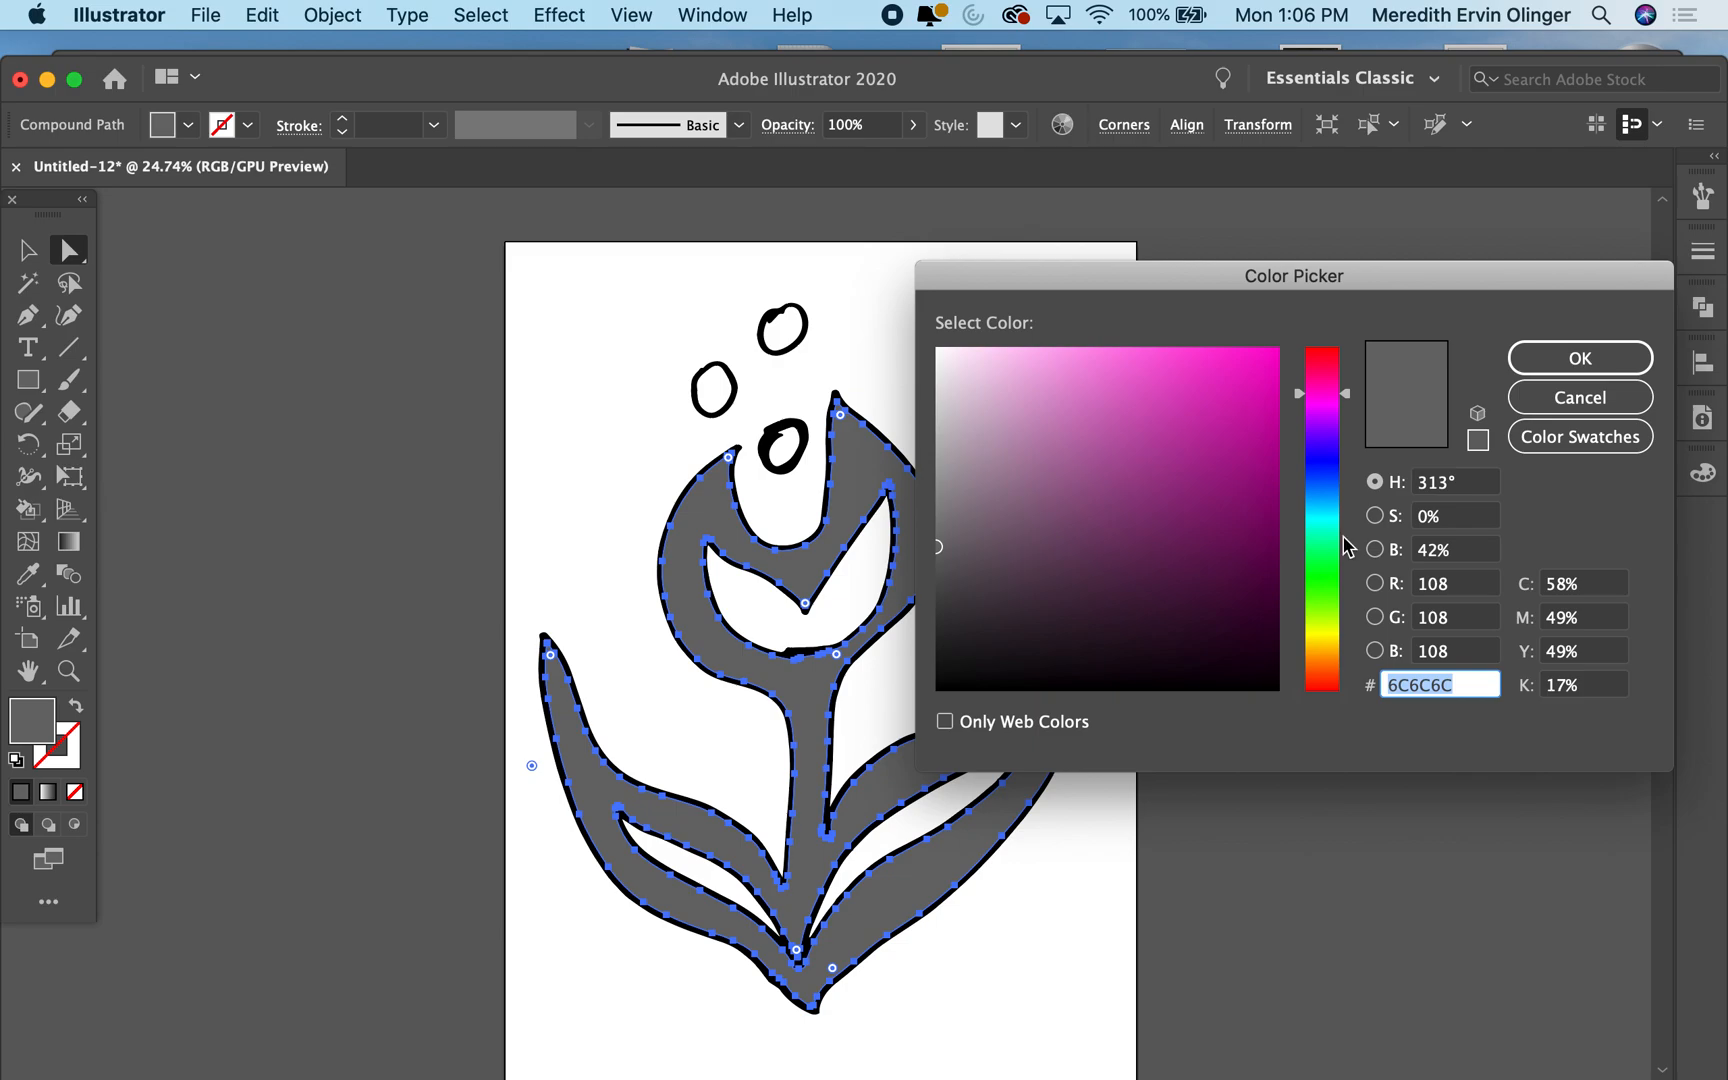
{"action": "left_click", "coordinate": [1211, 413]}
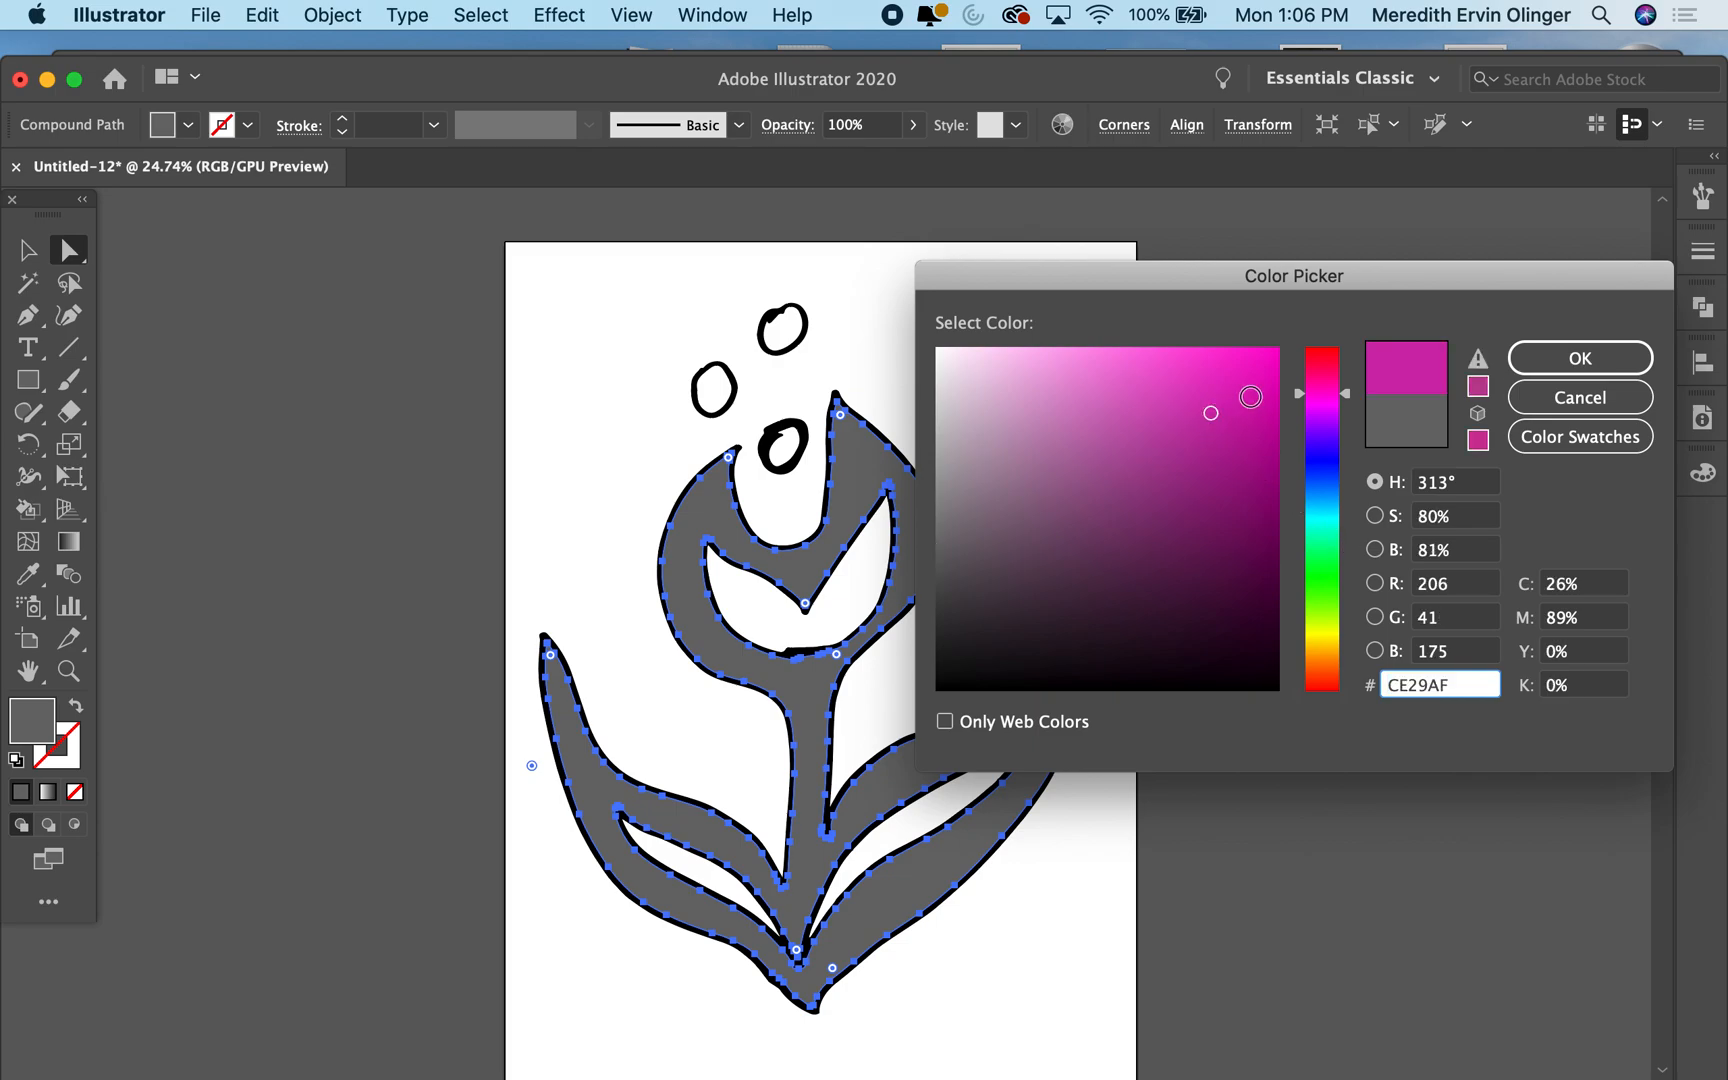
{"action": "left_click", "coordinate": [1548, 370]}
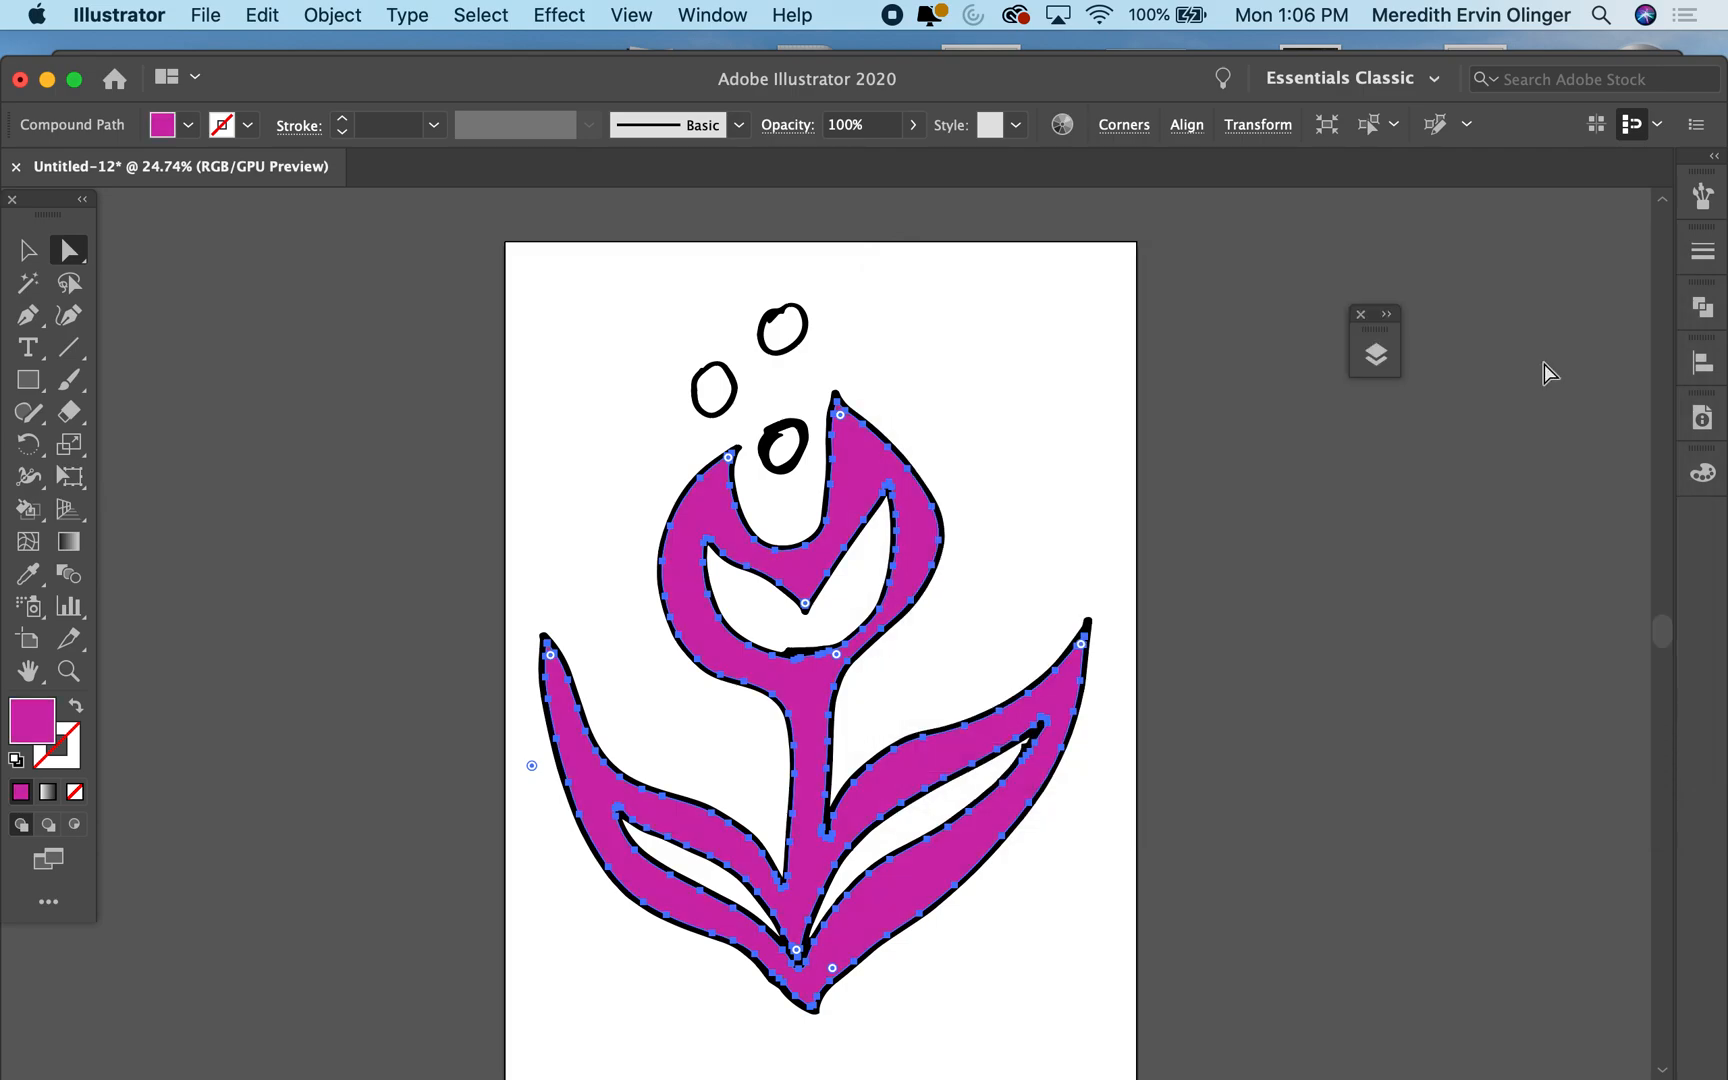
Step: Fill the three small circles above the flower with olive yellow 9B9415
{"action": "left_click", "coordinate": [344, 485]}
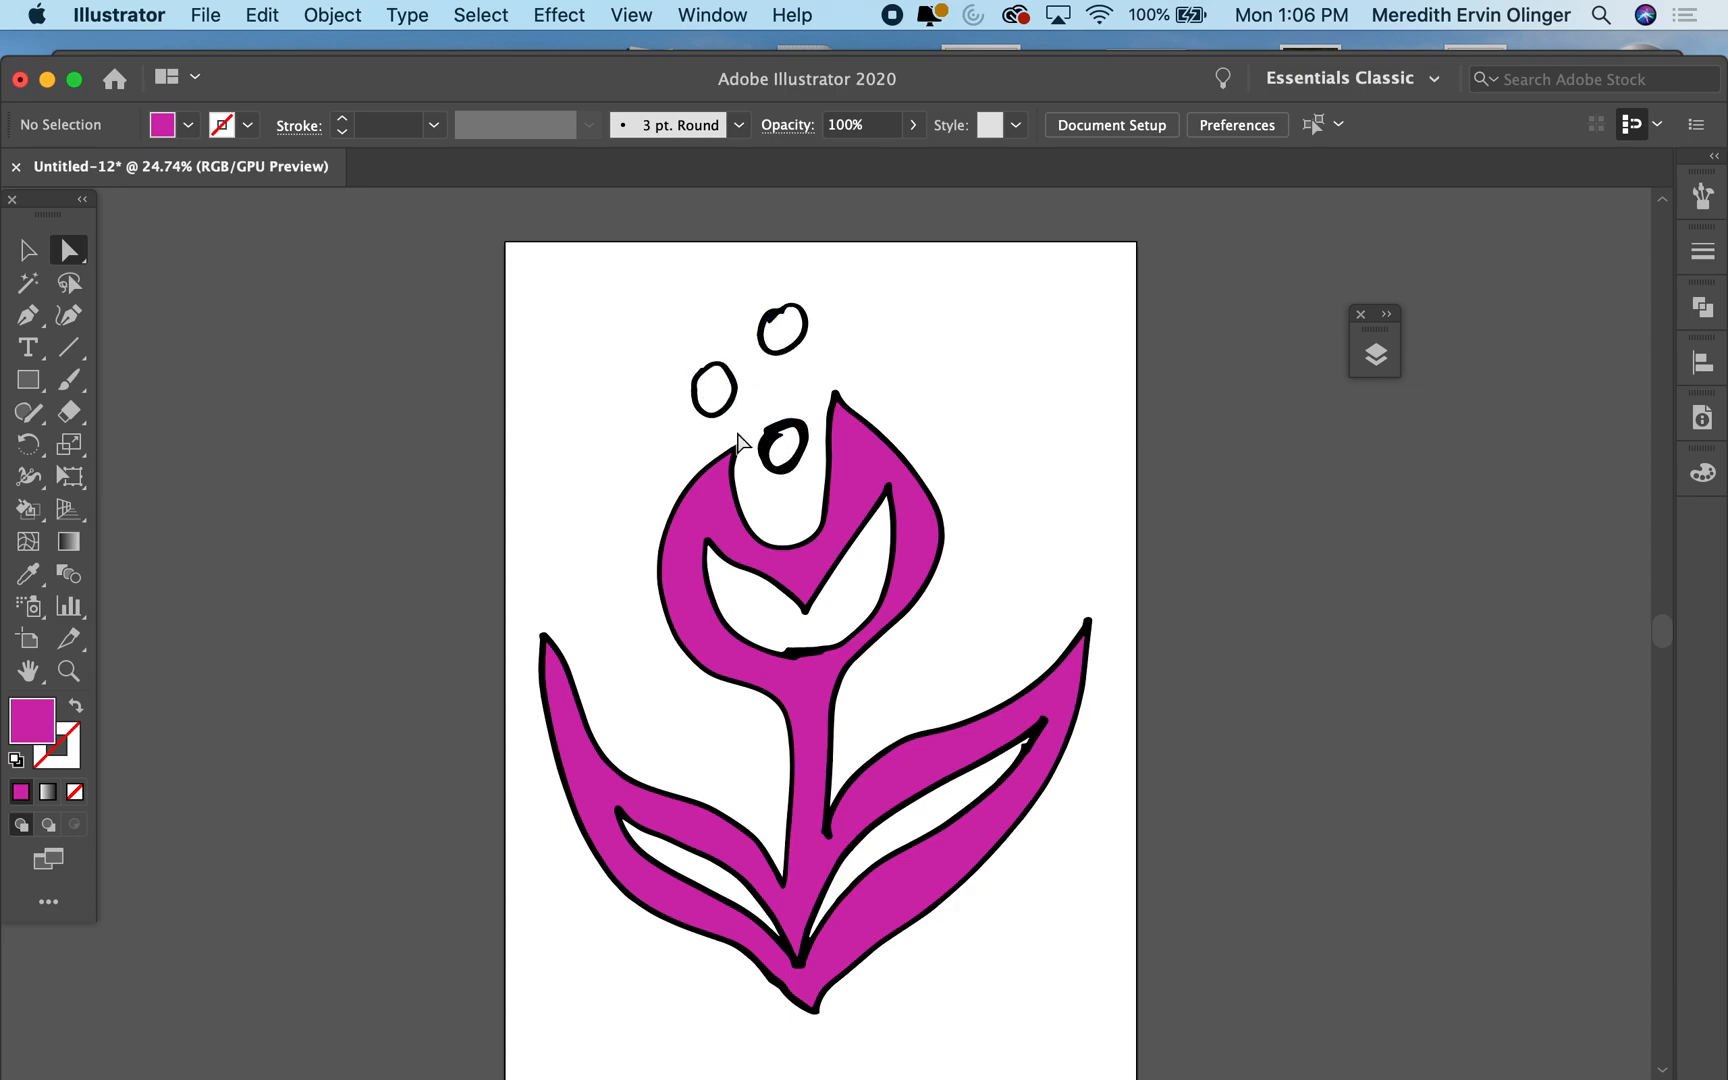
{"action": "left_click", "coordinate": [714, 386]}
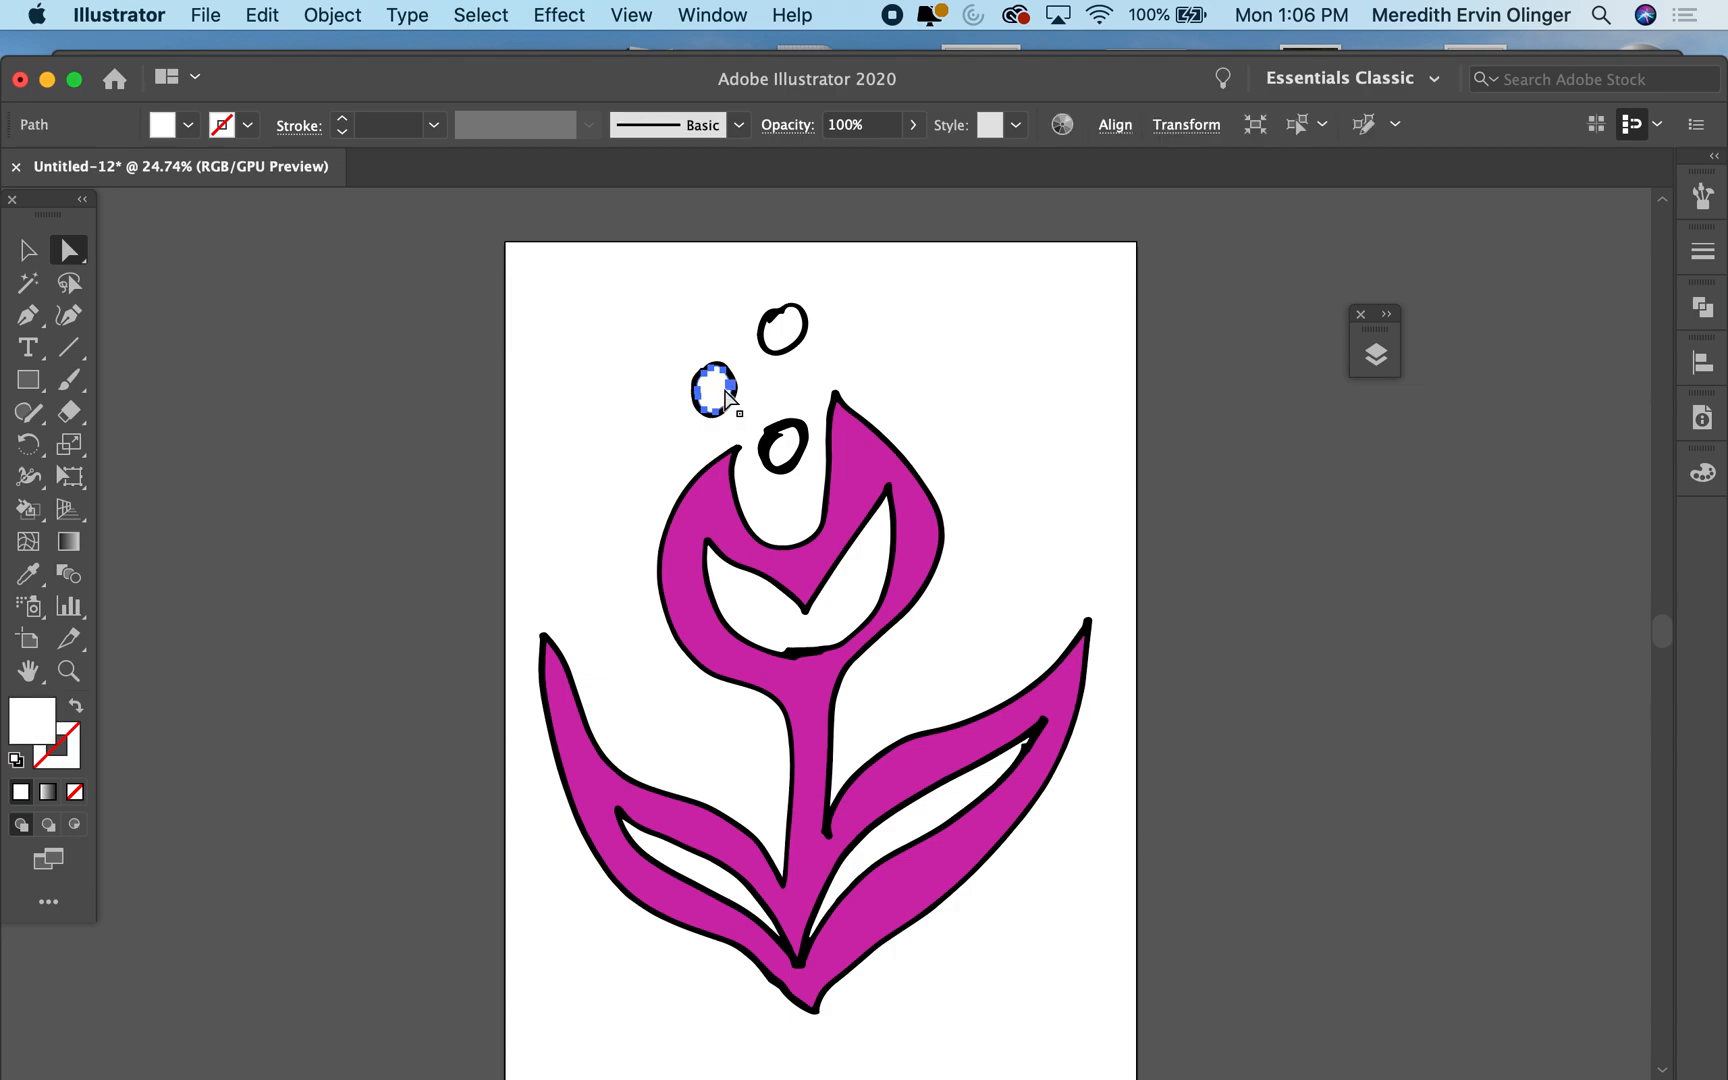
{"action": "left_click", "coordinate": [782, 340], "text": "shift"}
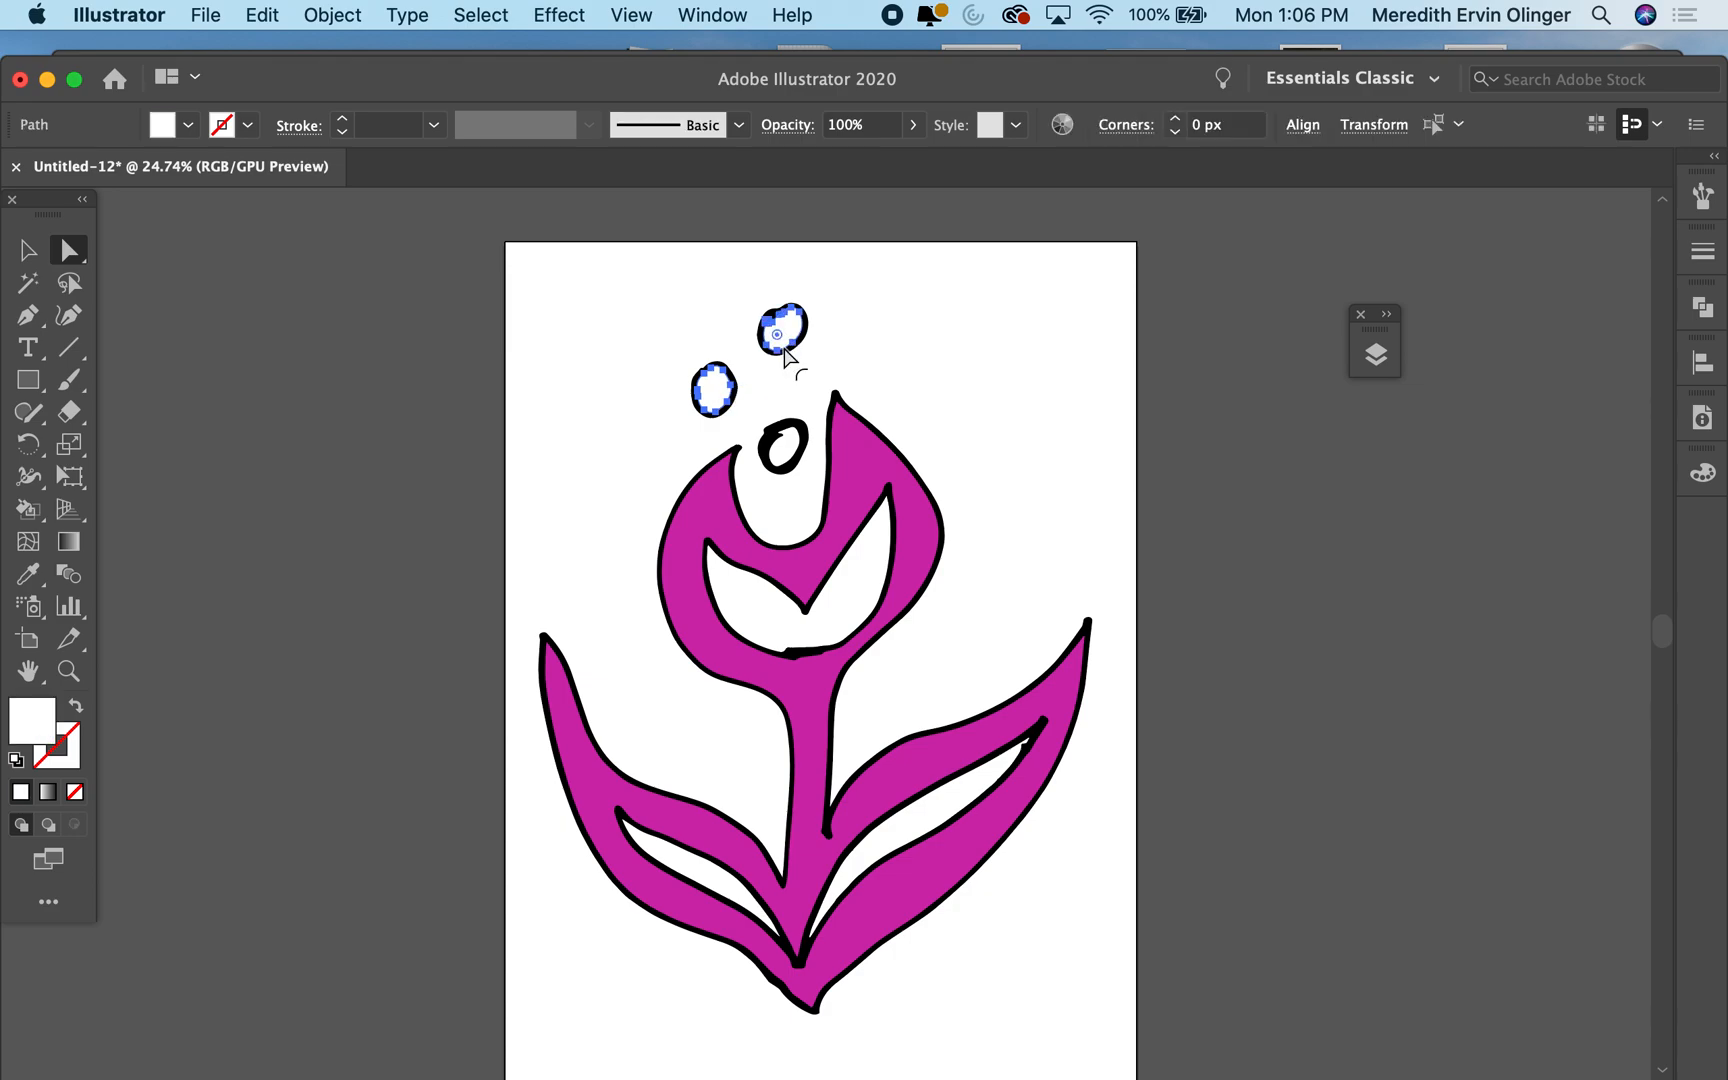
{"action": "left_click", "coordinate": [782, 437], "text": "shift"}
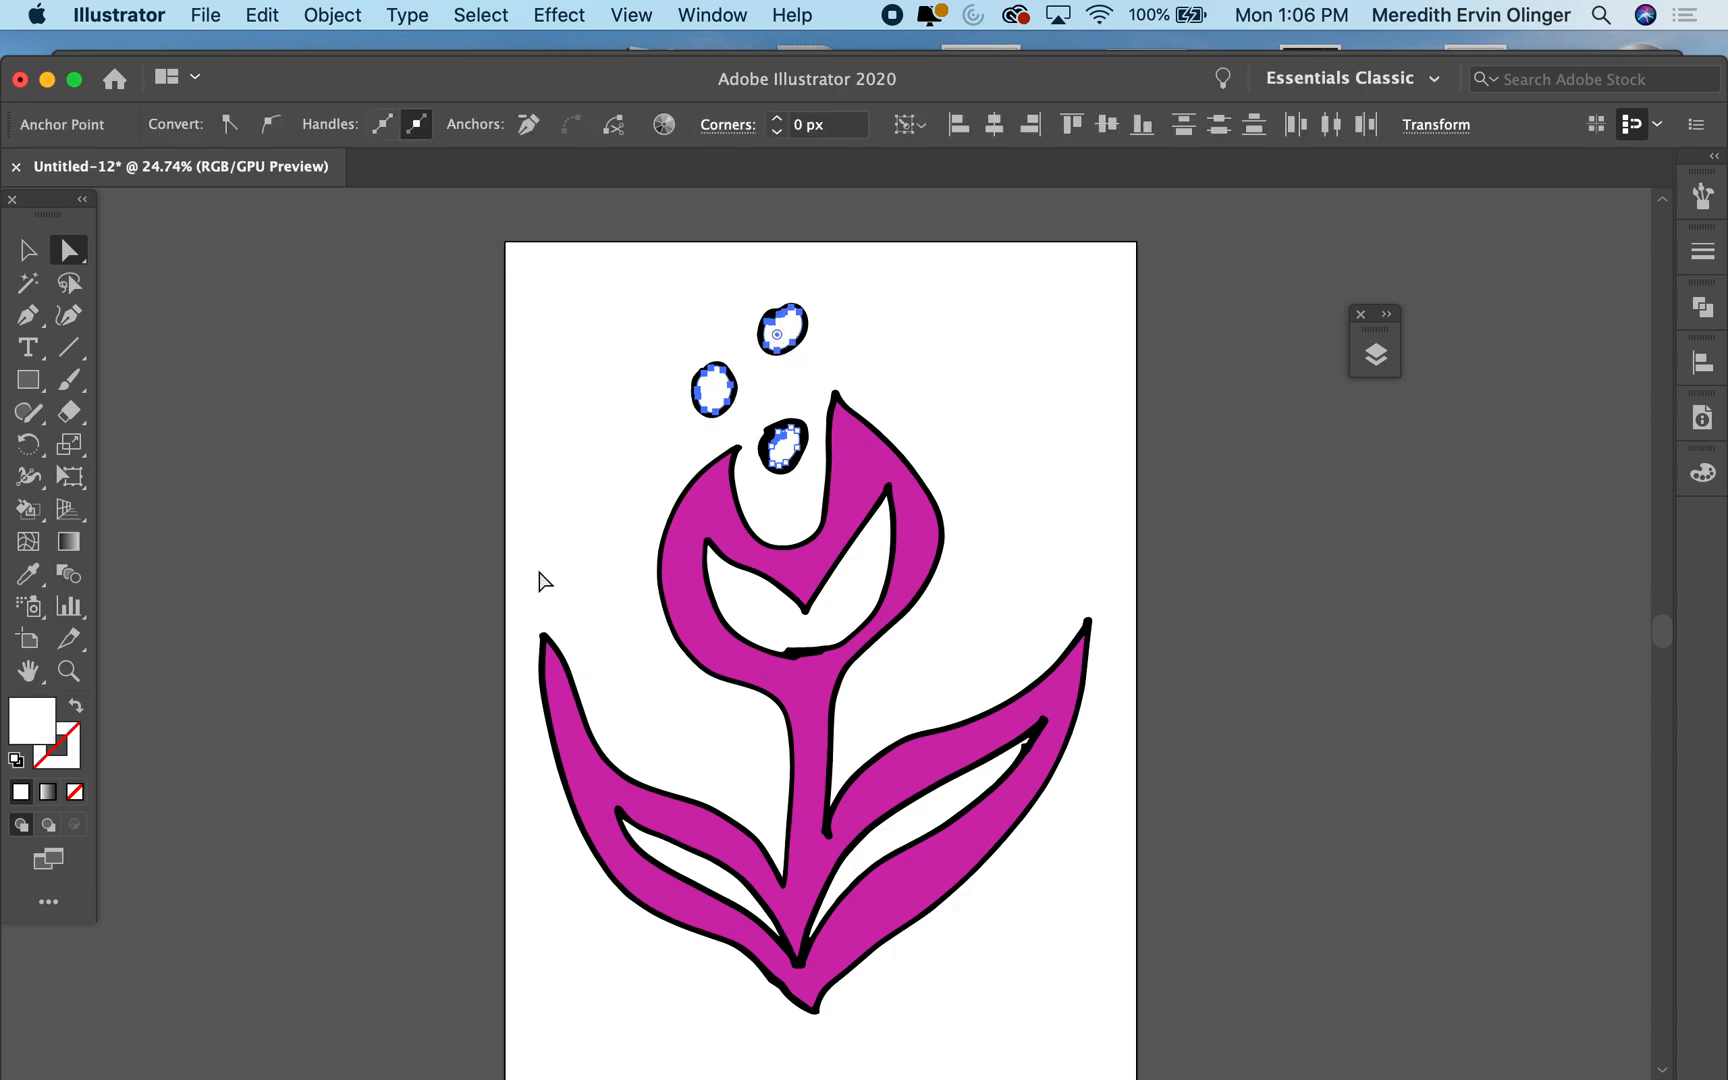
{"action": "double_click", "coordinate": [33, 722]}
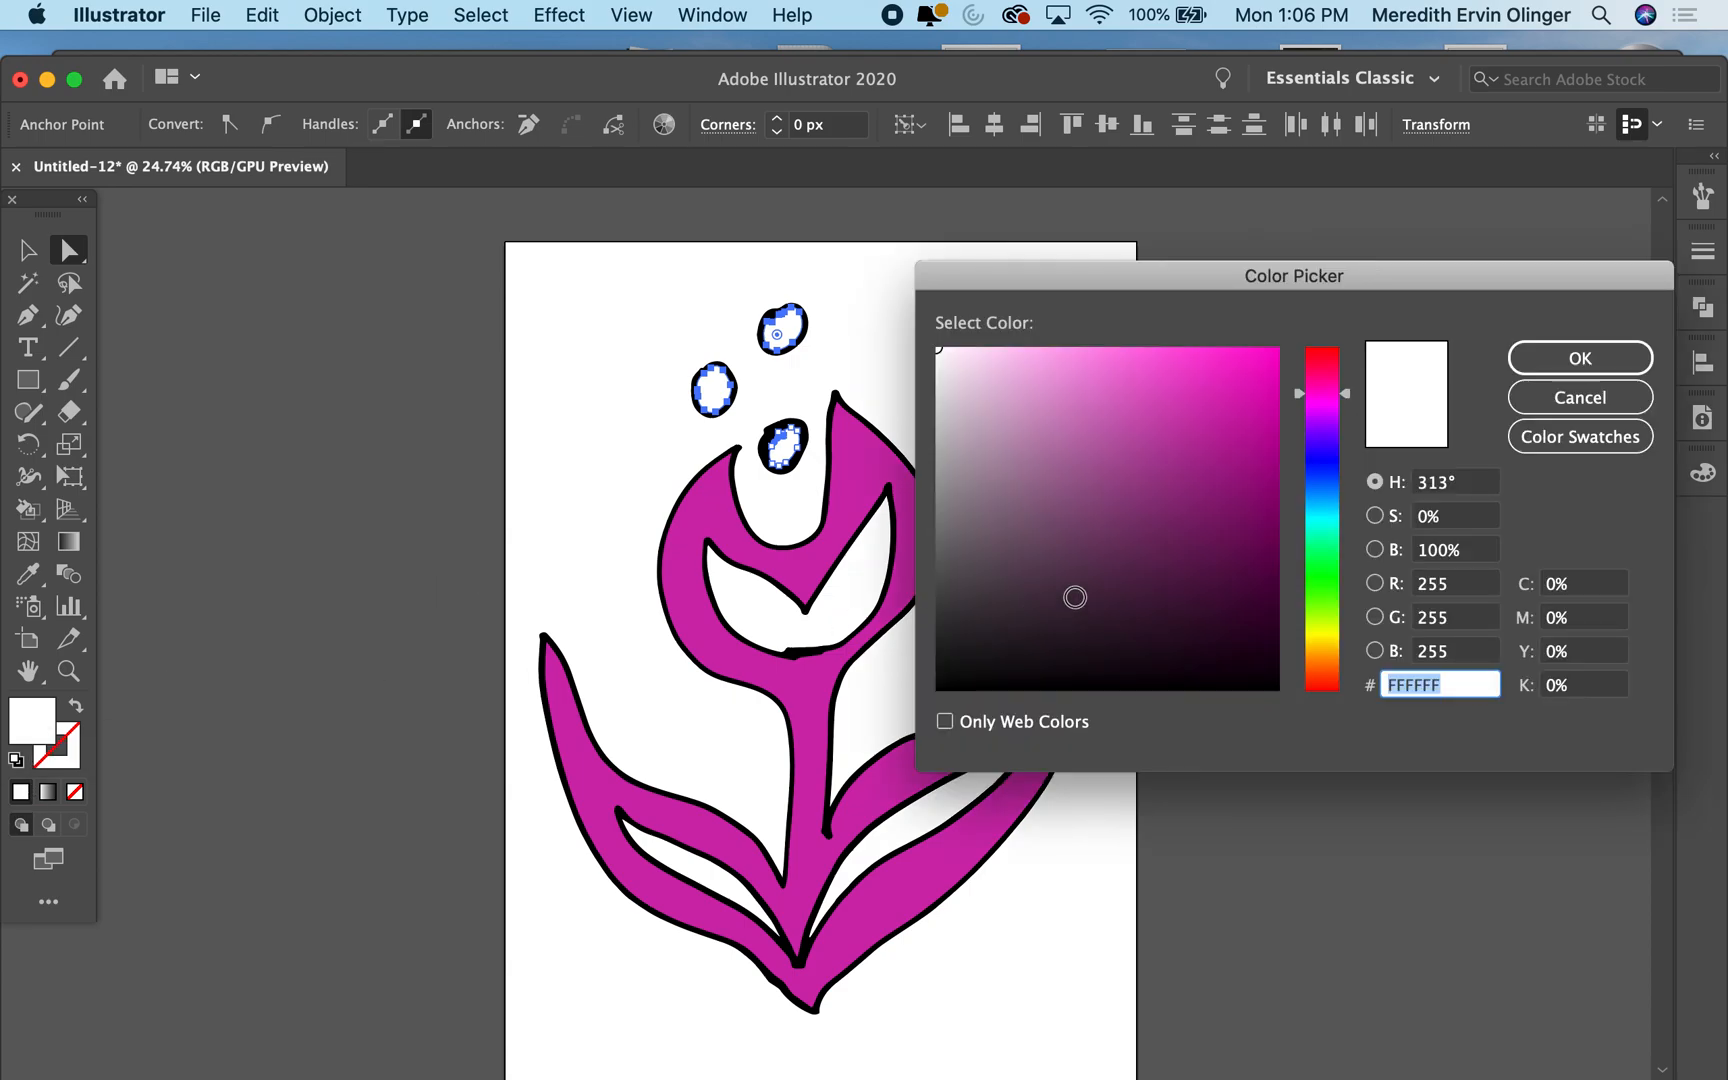
{"action": "left_click", "coordinate": [1324, 641]}
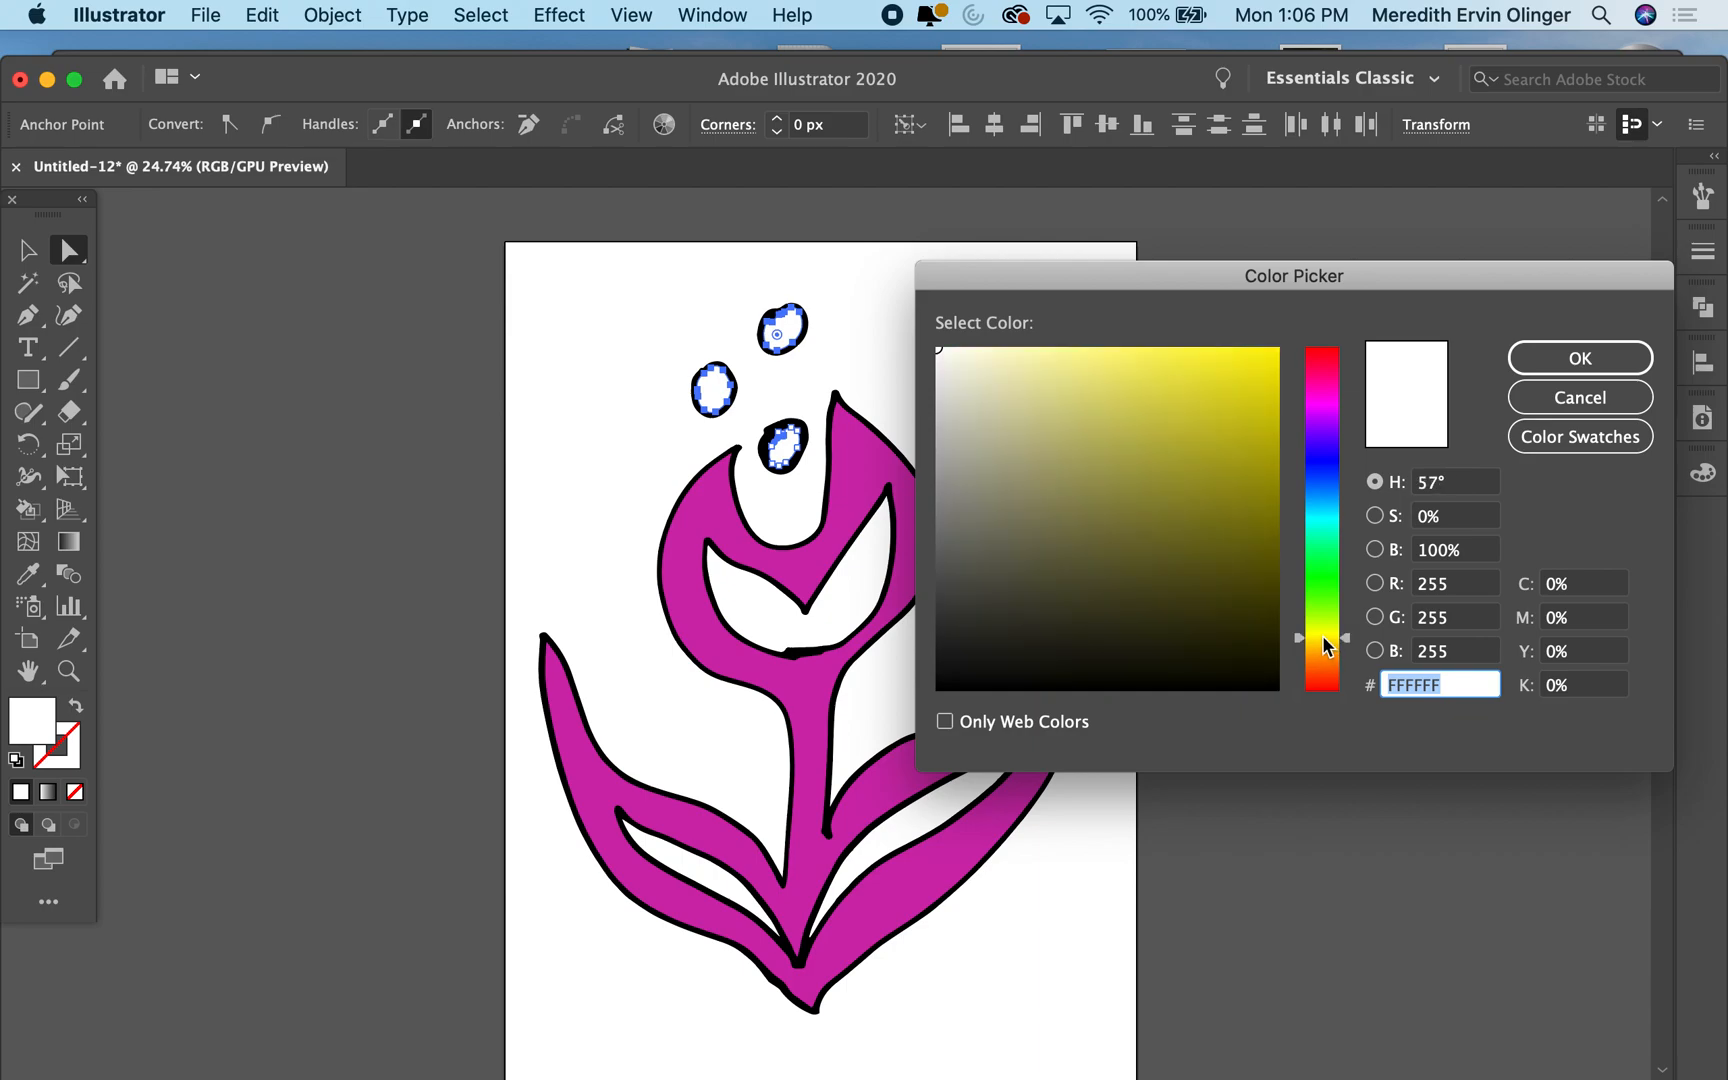
{"action": "left_click", "coordinate": [1248, 395]}
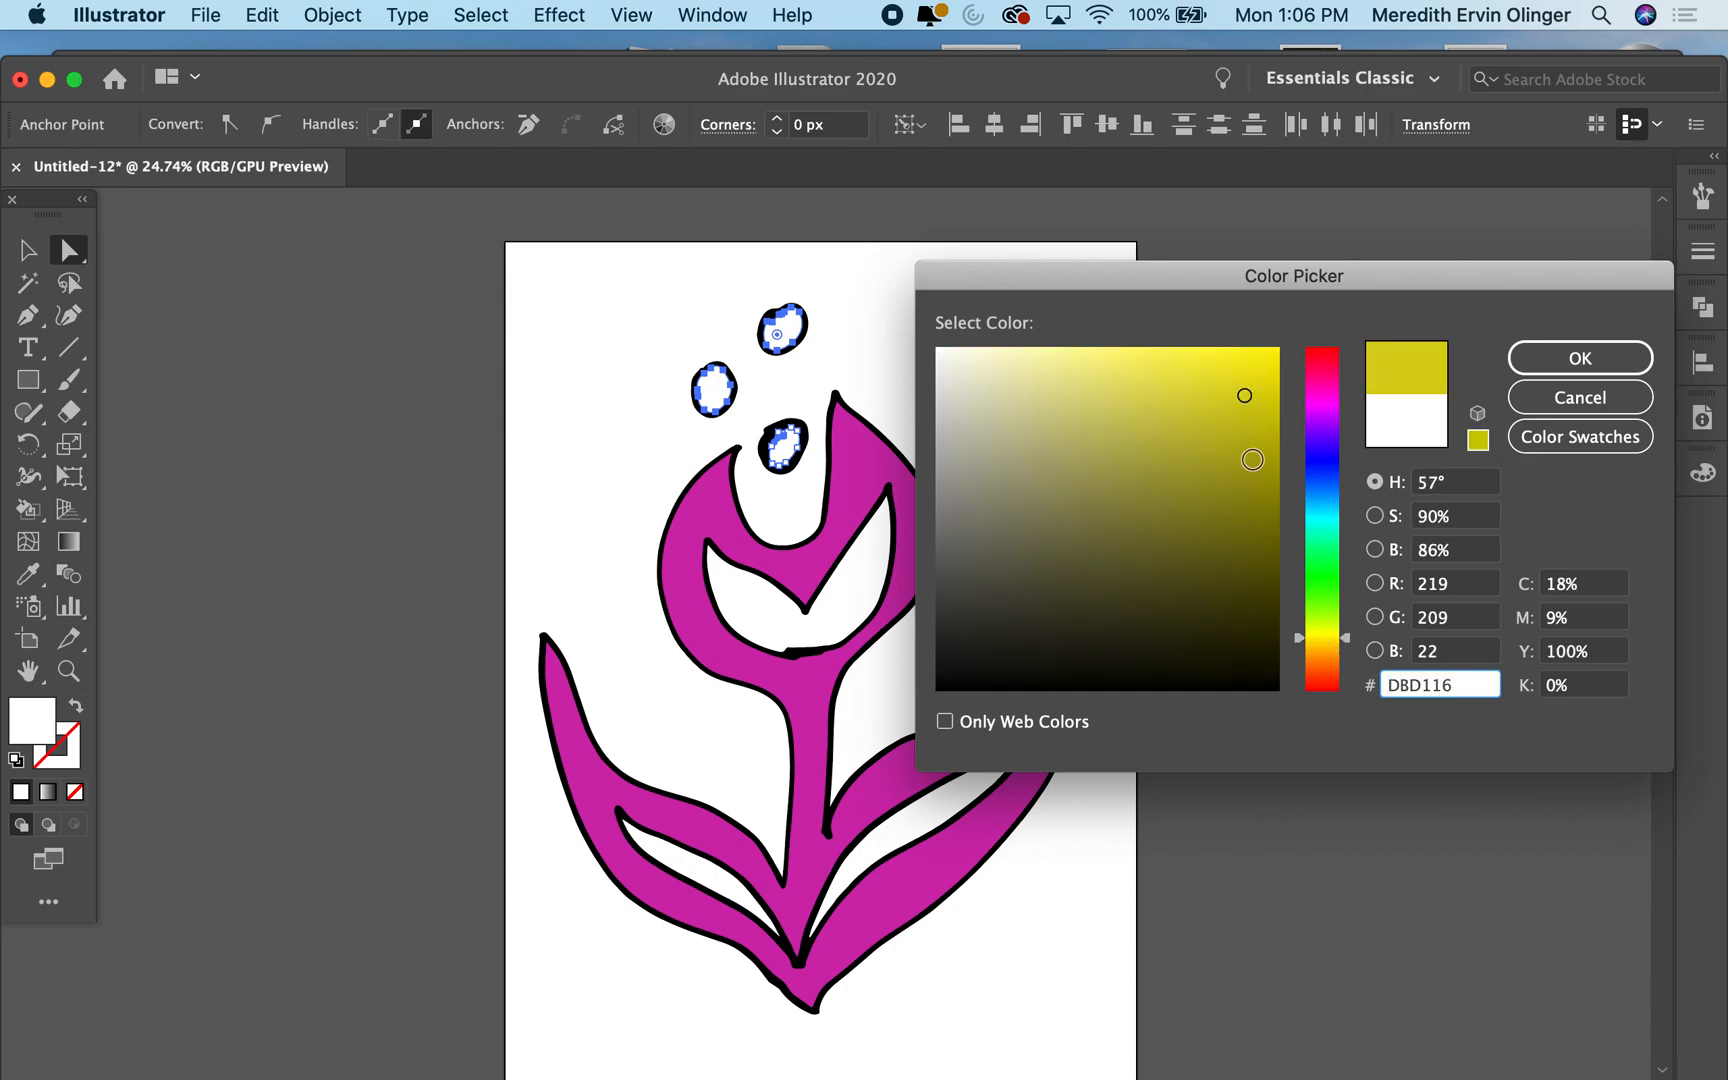
{"action": "left_click", "coordinate": [1237, 479]}
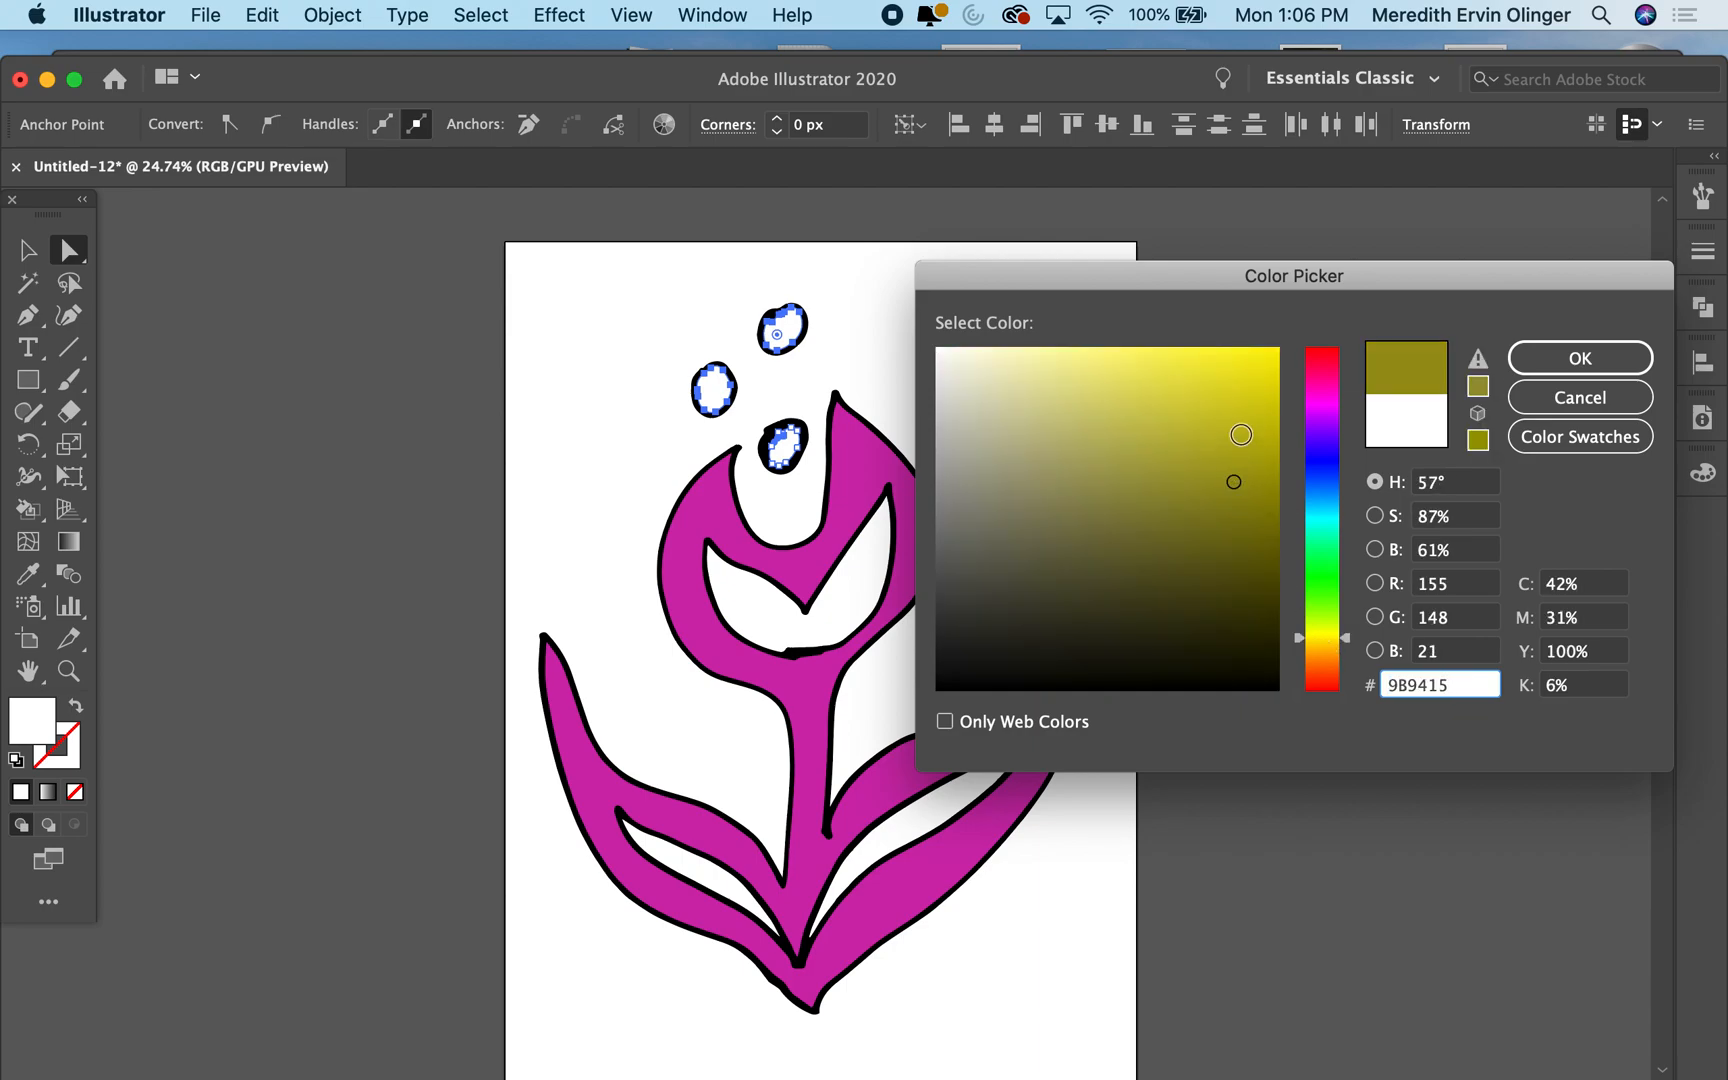
{"action": "left_click", "coordinate": [1541, 356]}
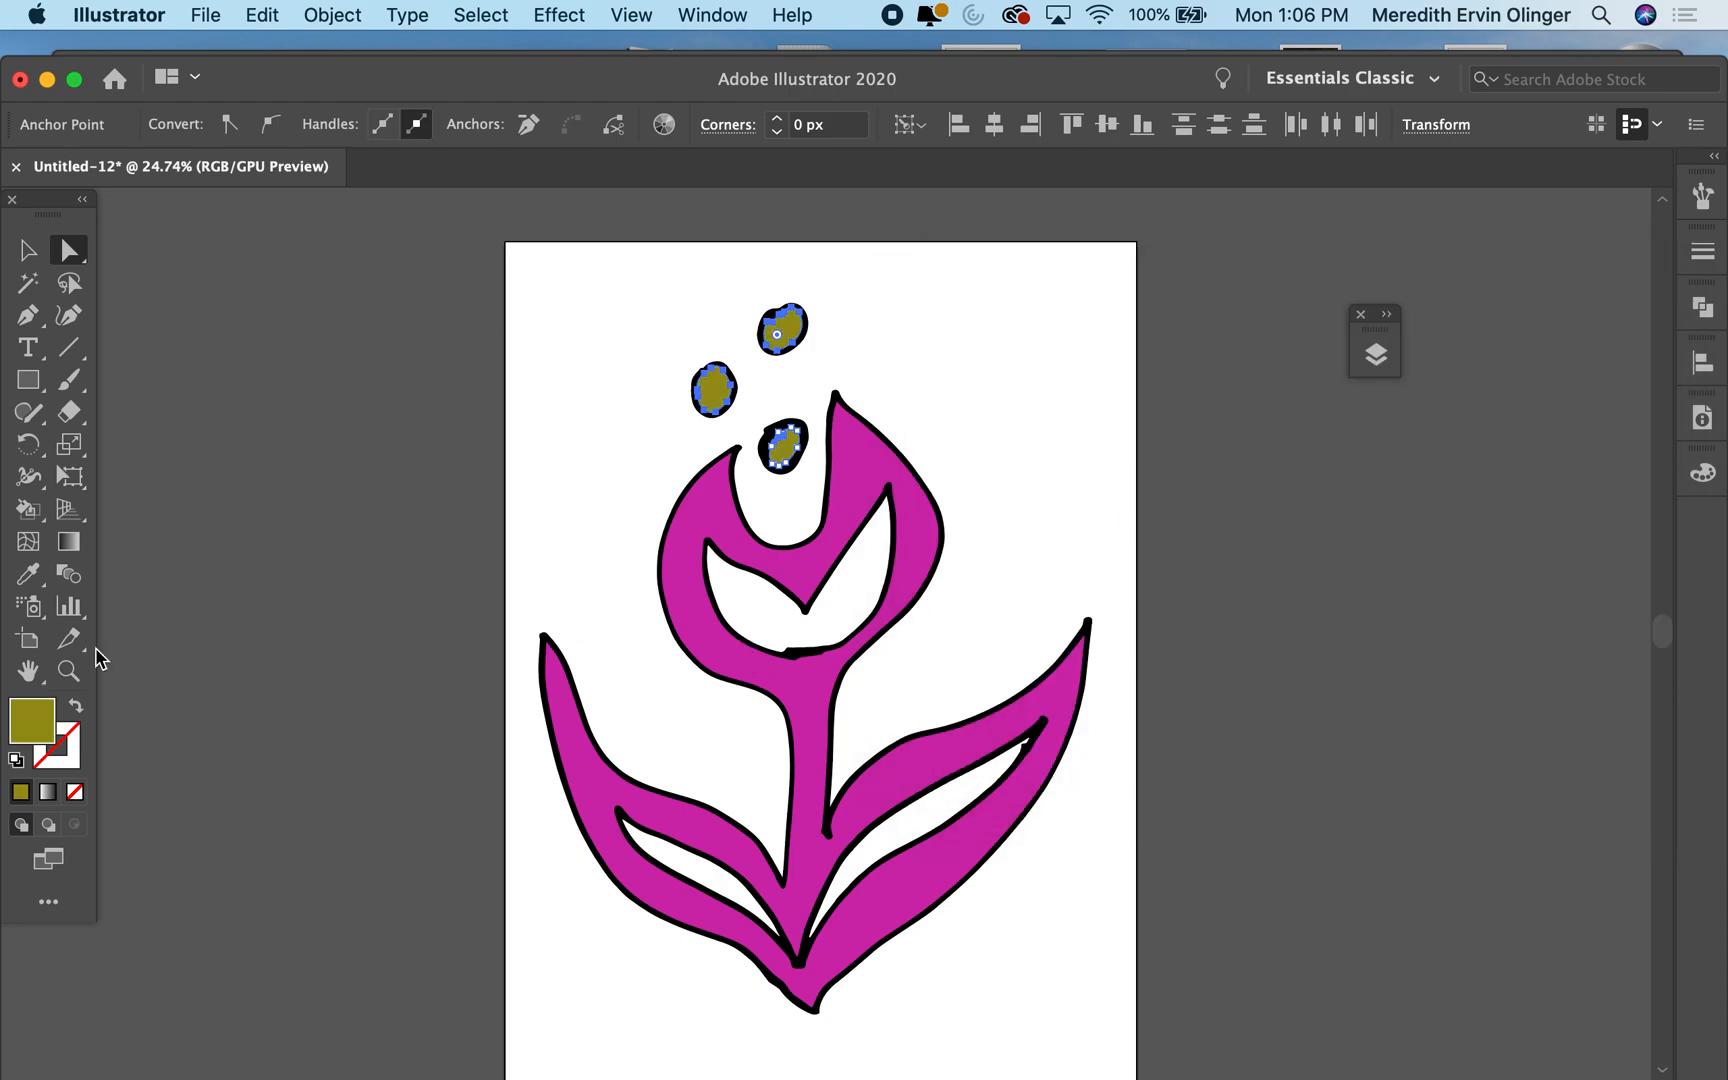
Step: Fill the white inner shape of the flower head with bright cyan, and deselect it
{"action": "left_click", "coordinate": [755, 603]}
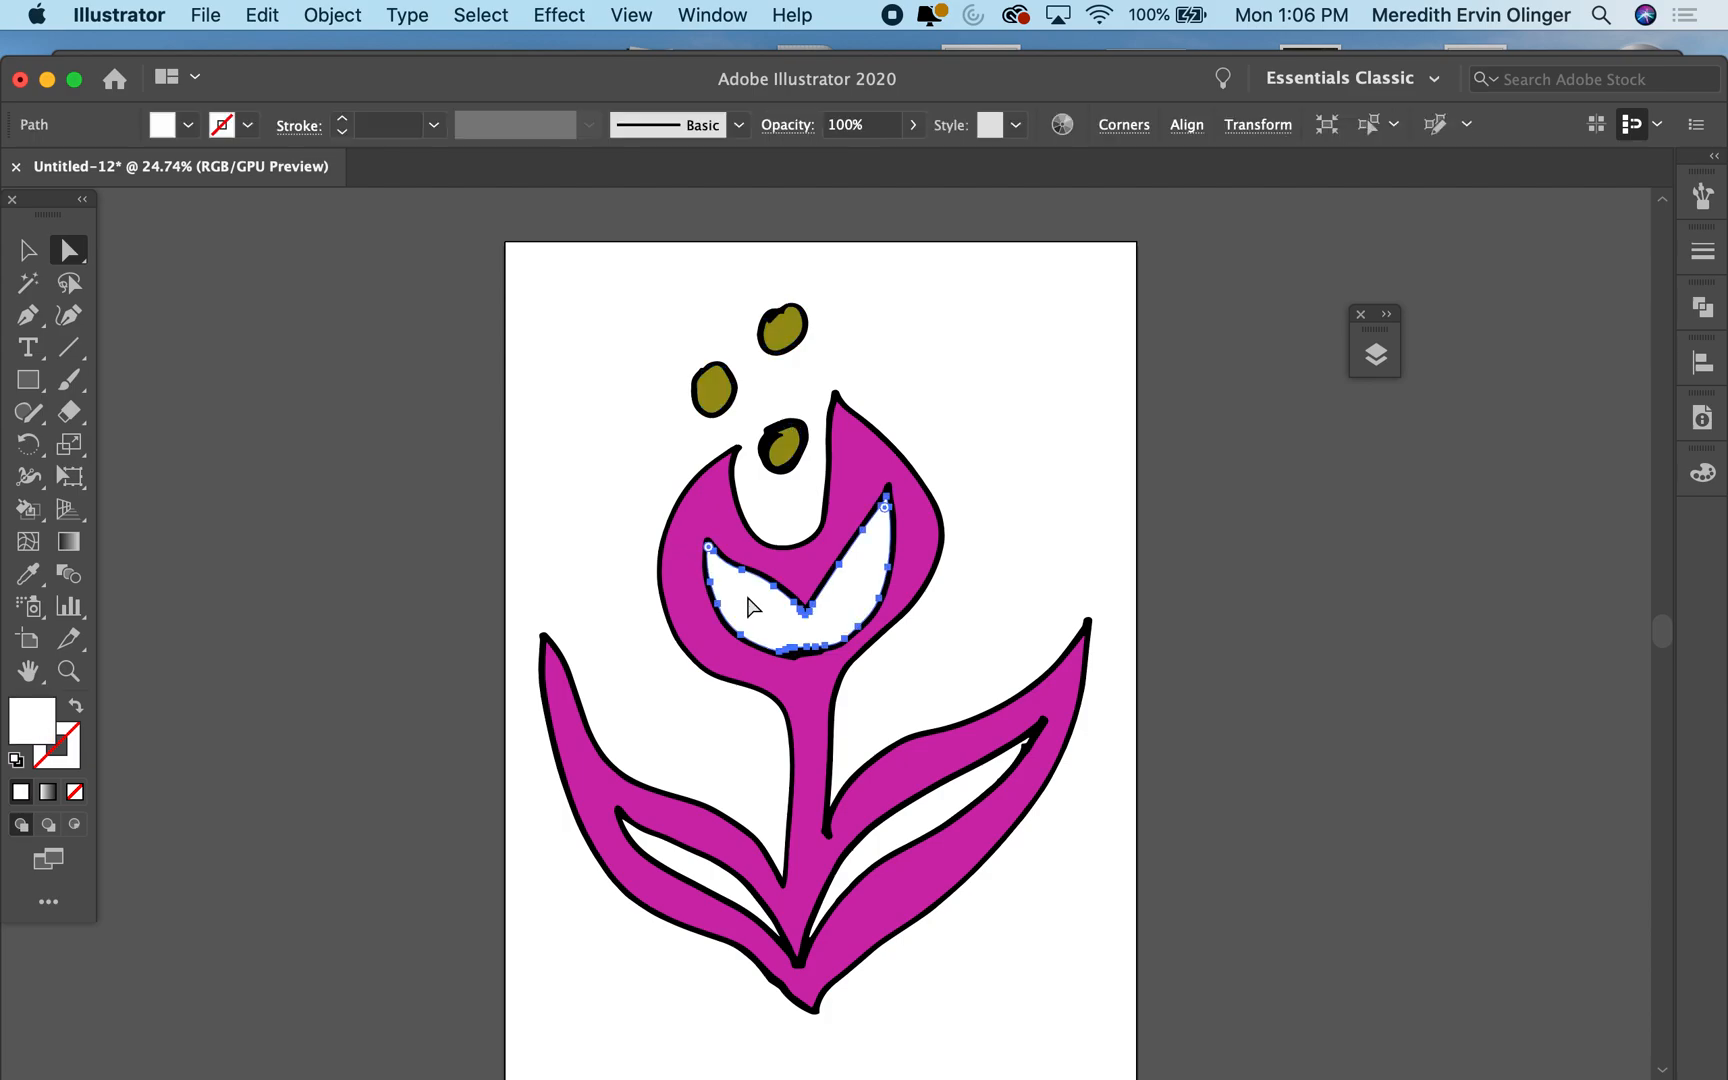
{"action": "double_click", "coordinate": [33, 718]}
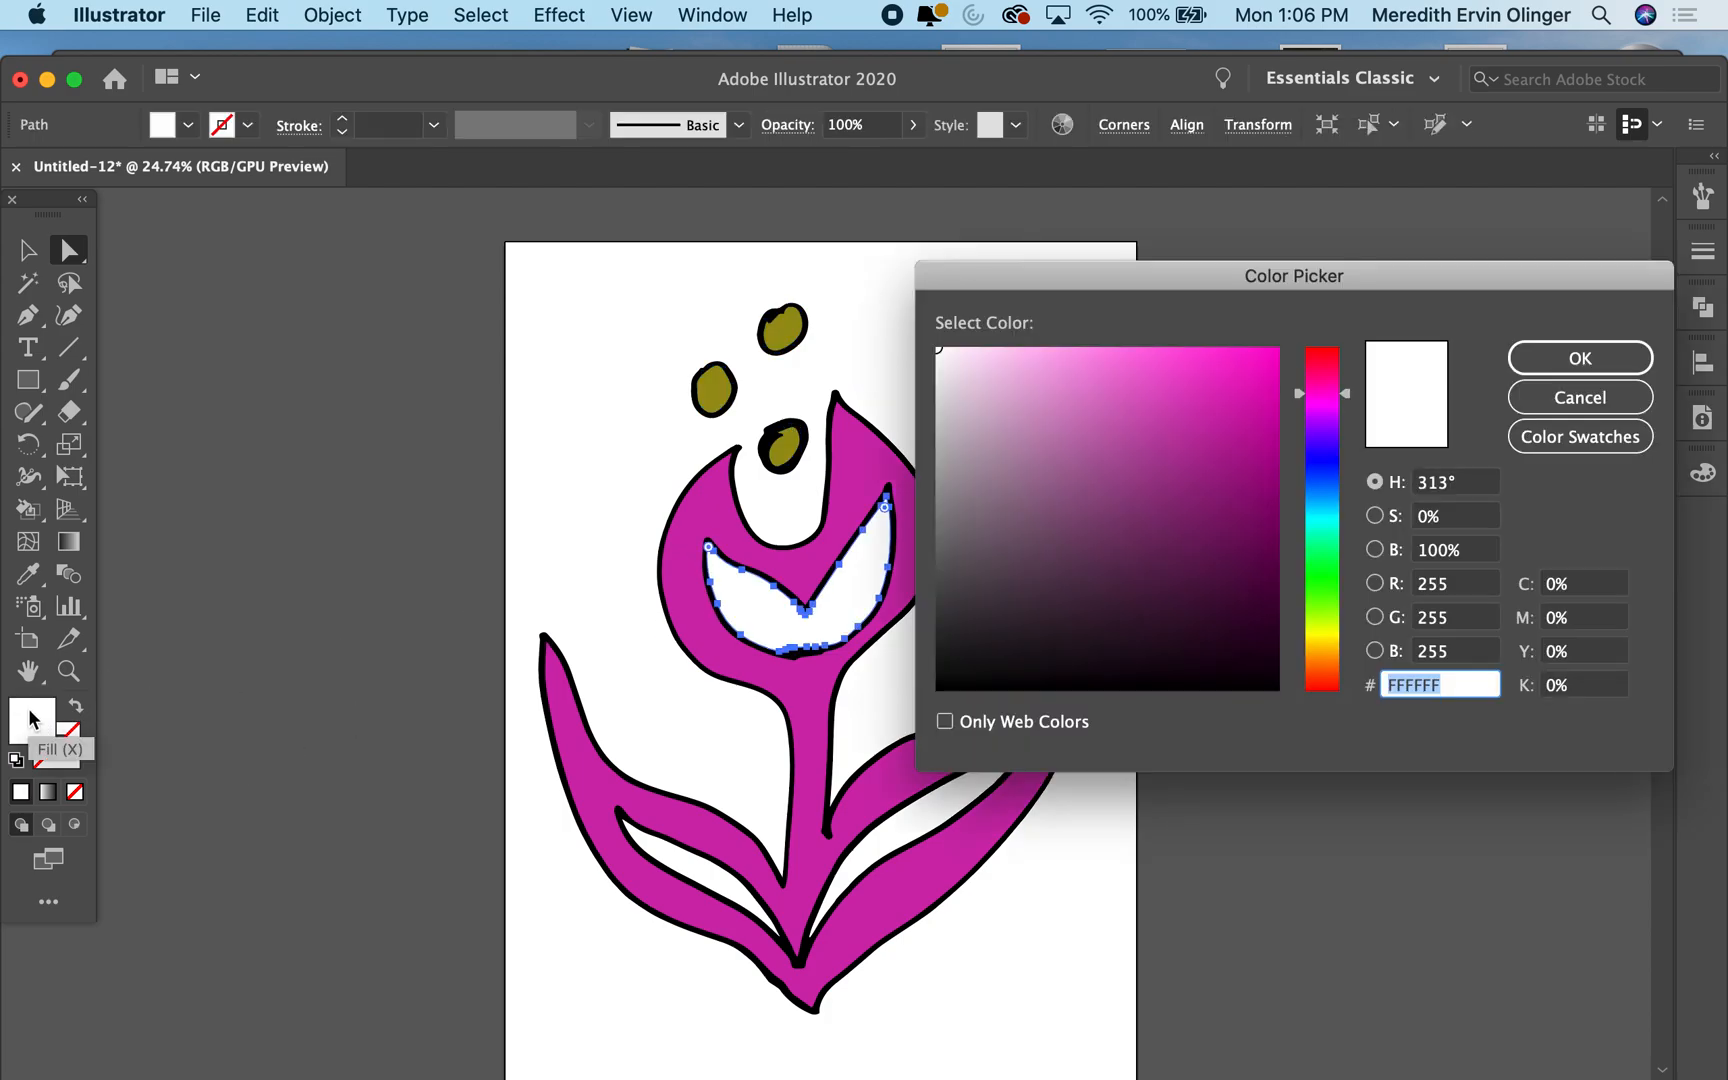
{"action": "left_click", "coordinate": [1323, 650]}
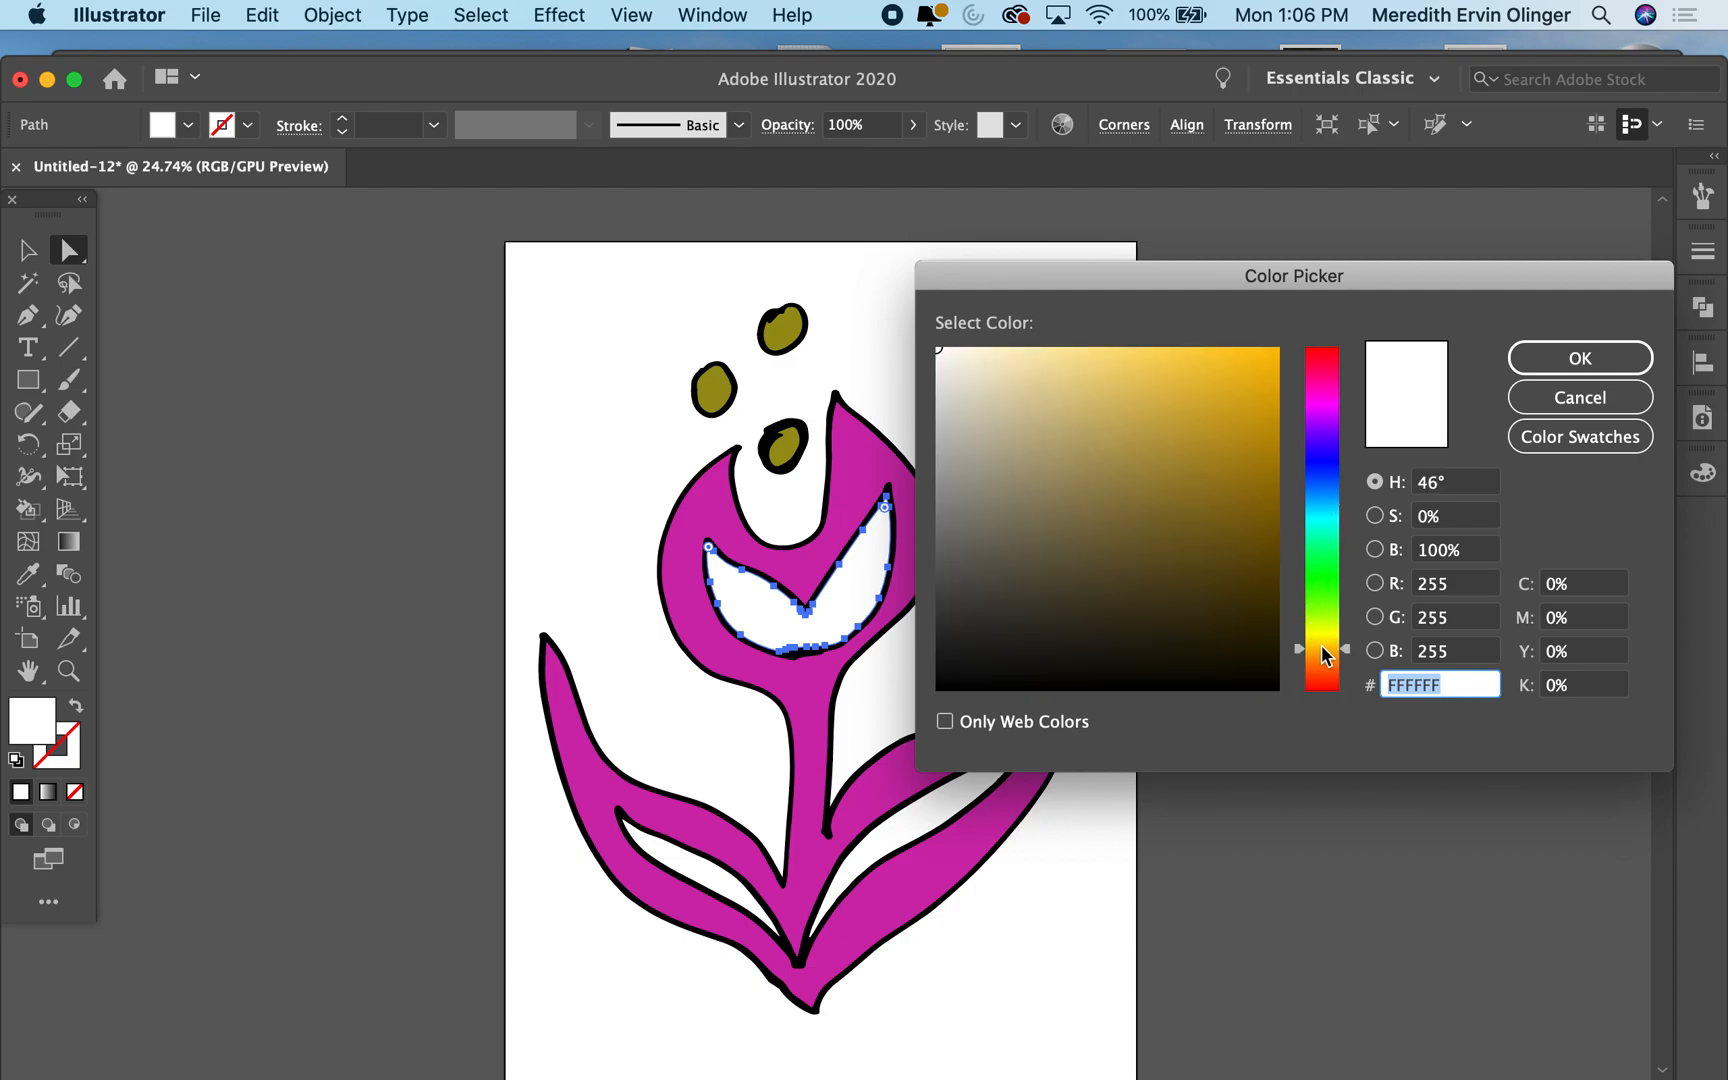
{"action": "left_click", "coordinate": [1327, 520]}
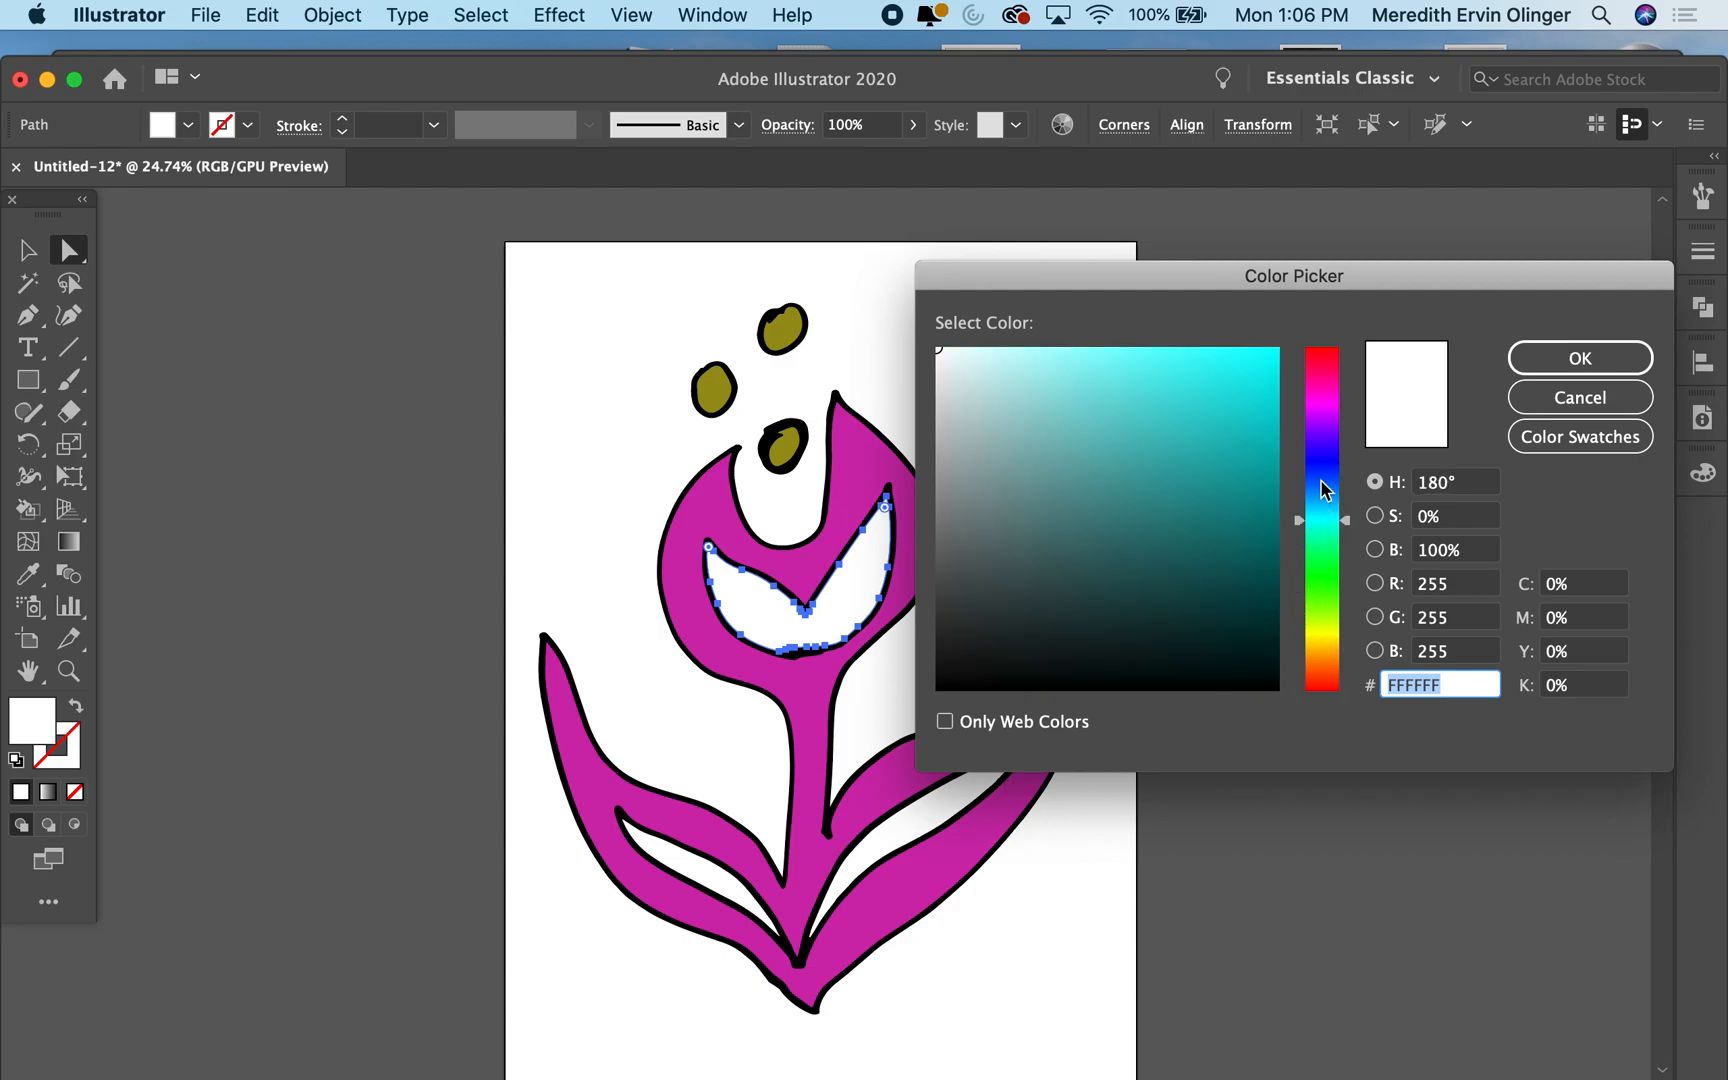
{"action": "left_click", "coordinate": [1235, 381]}
{"action": "left_click", "coordinate": [1580, 358]}
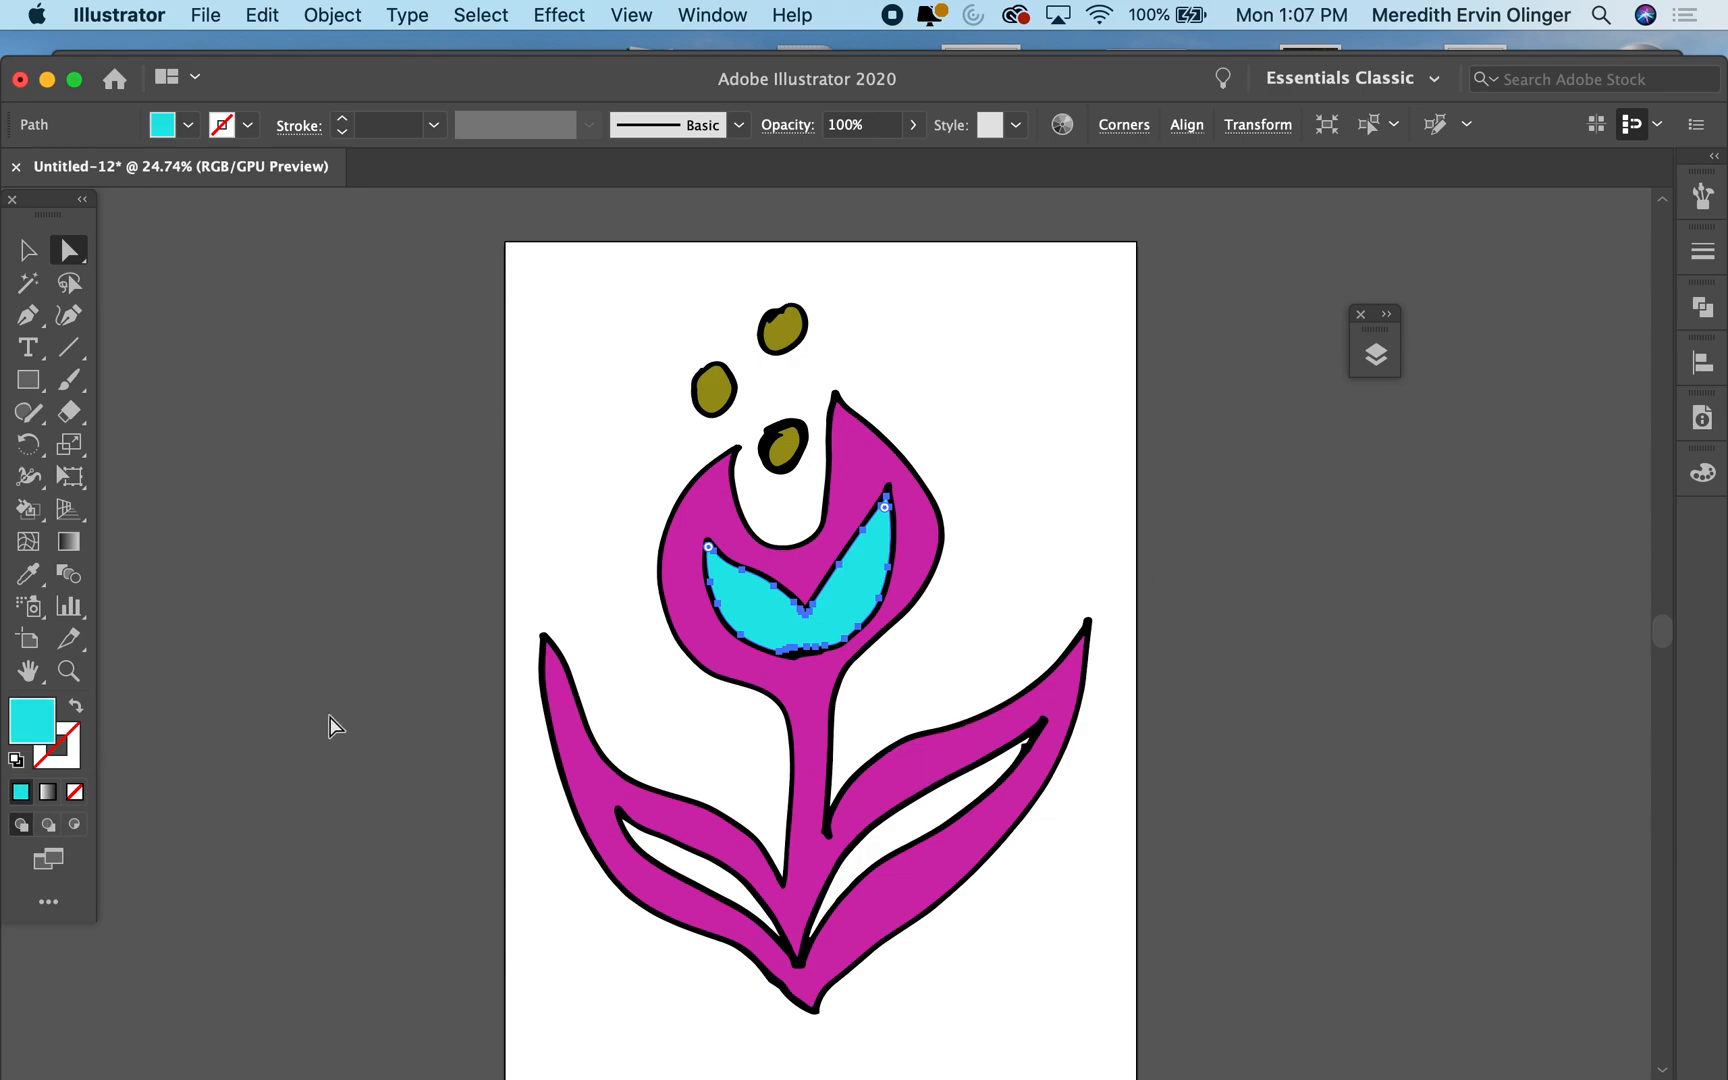
{"action": "left_click", "coordinate": [362, 743]}
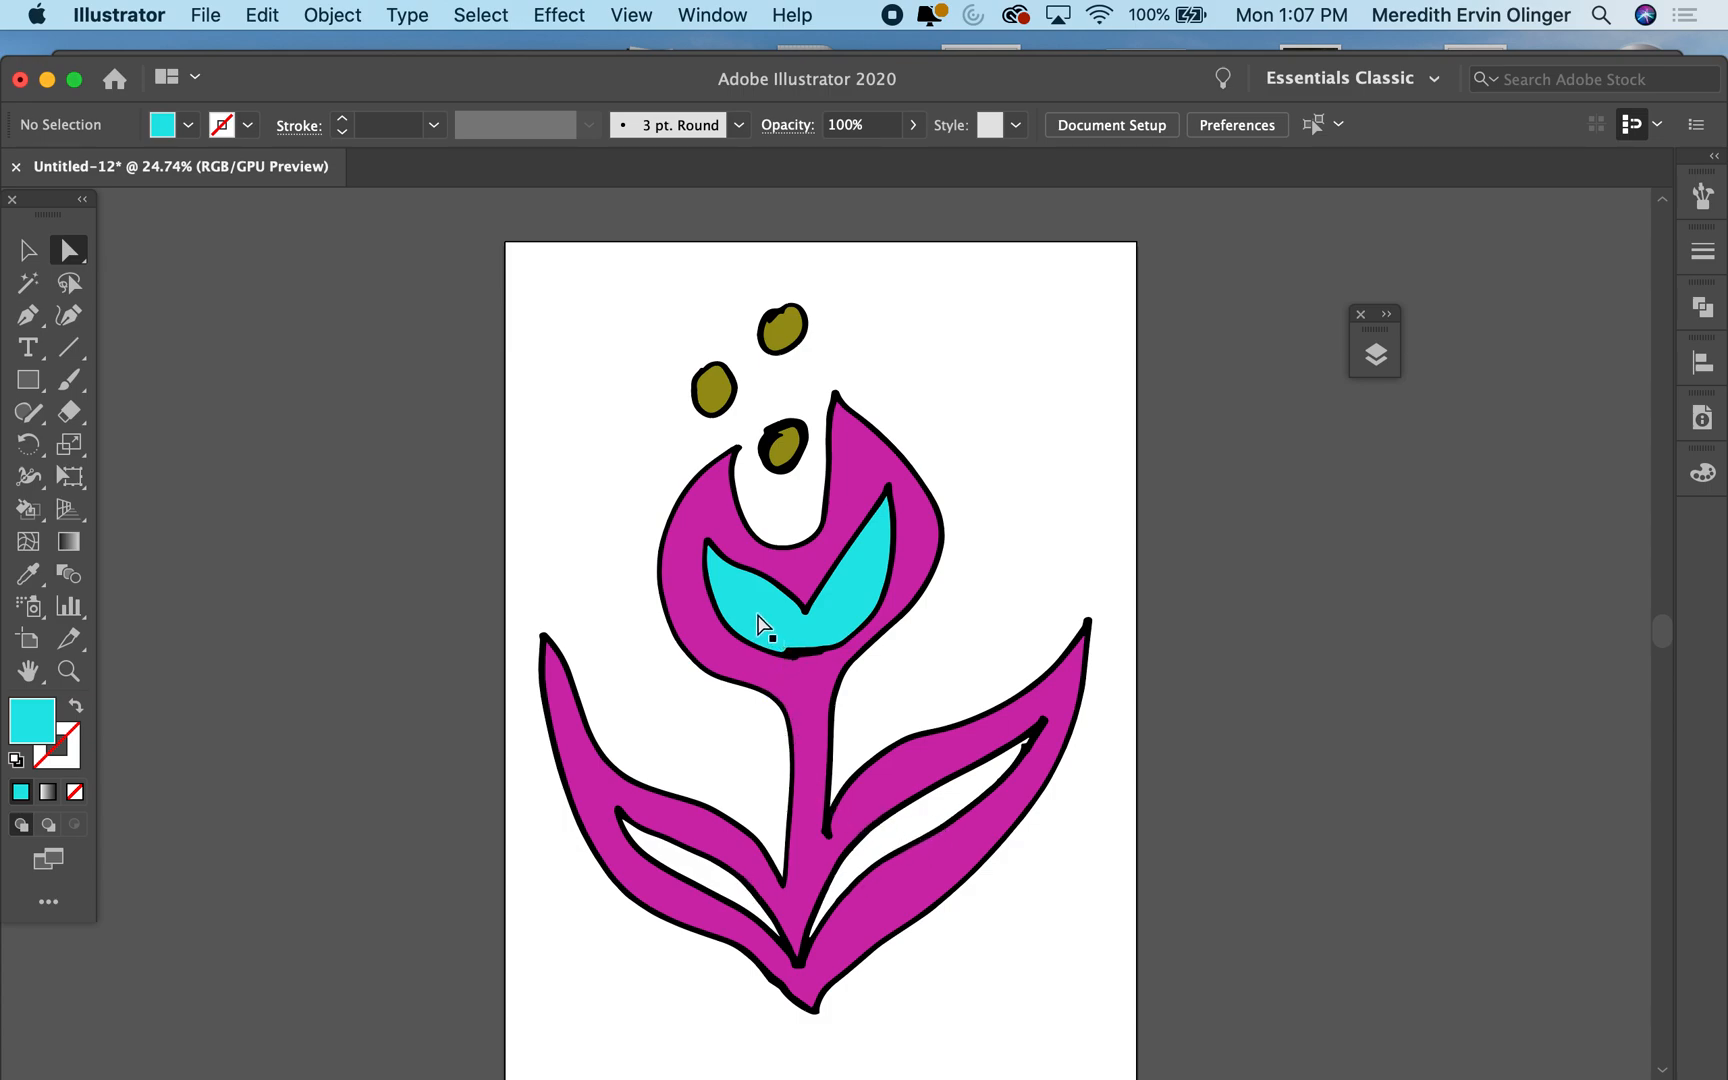
Step: Fill the white inner shape of the left leaf with the flower center's cyan using the Eyedropper
{"action": "left_click", "coordinate": [688, 874]}
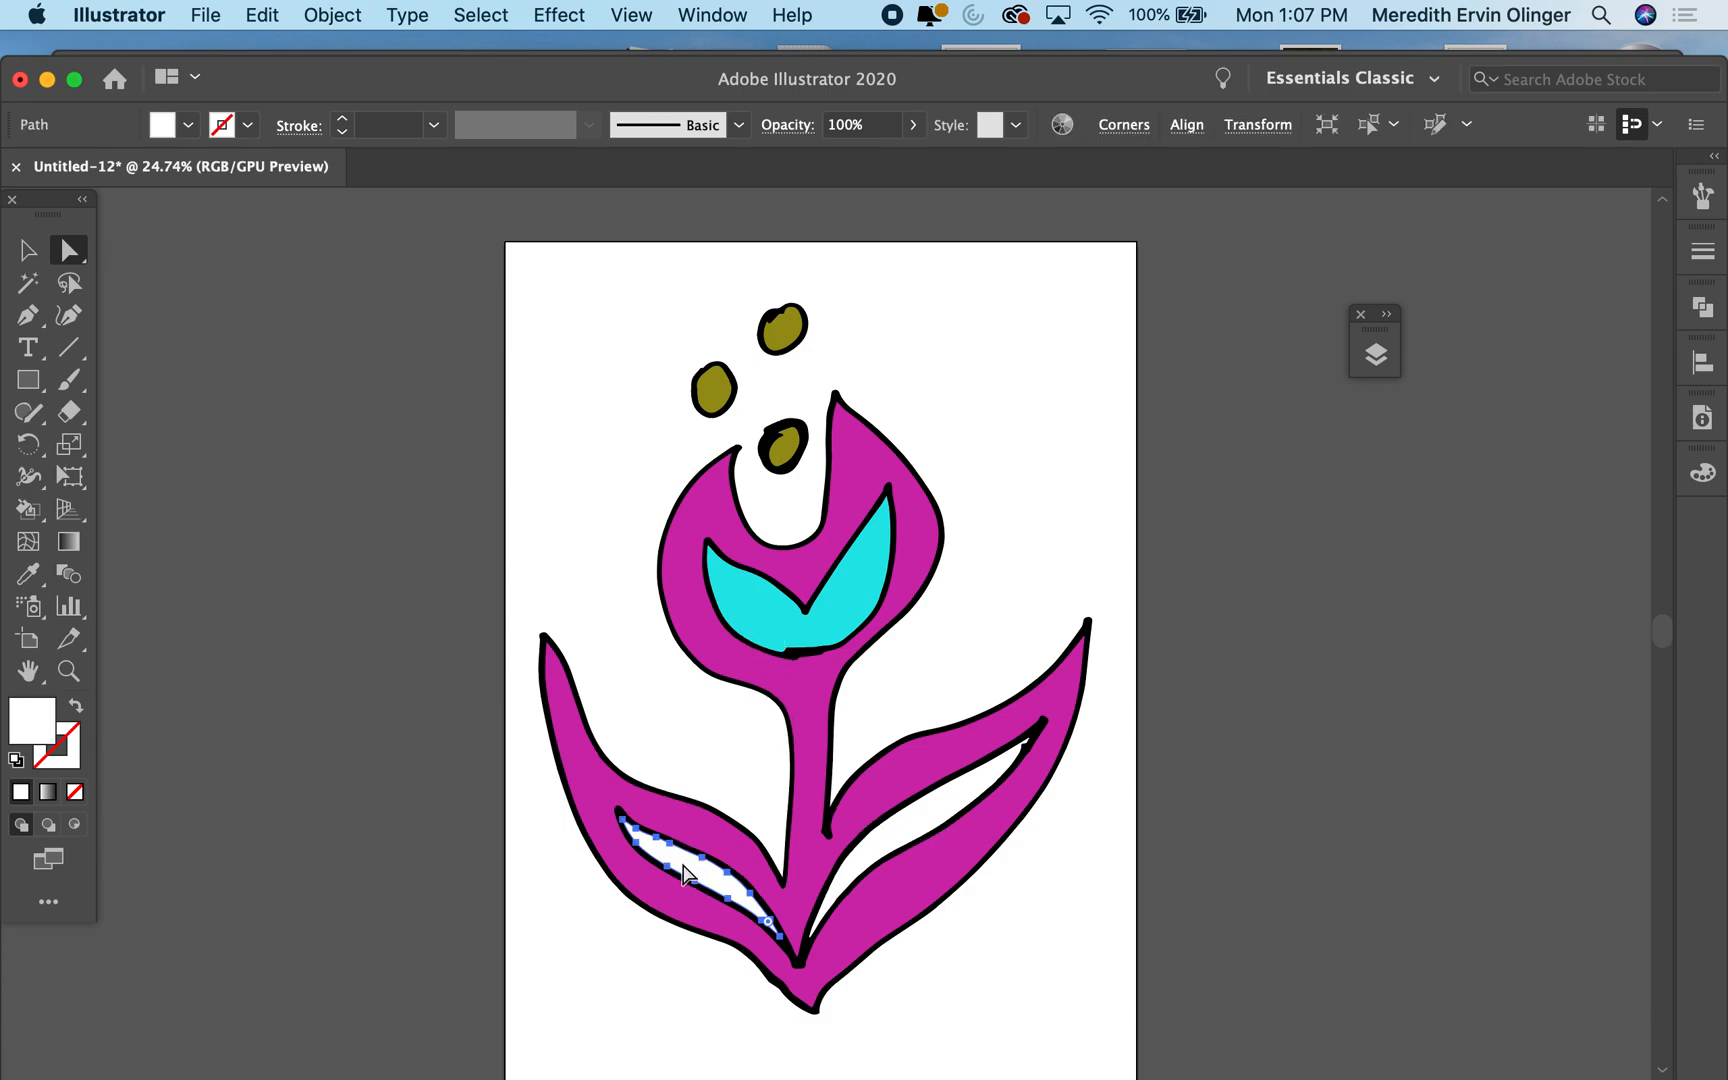
{"action": "left_click", "coordinate": [29, 578]}
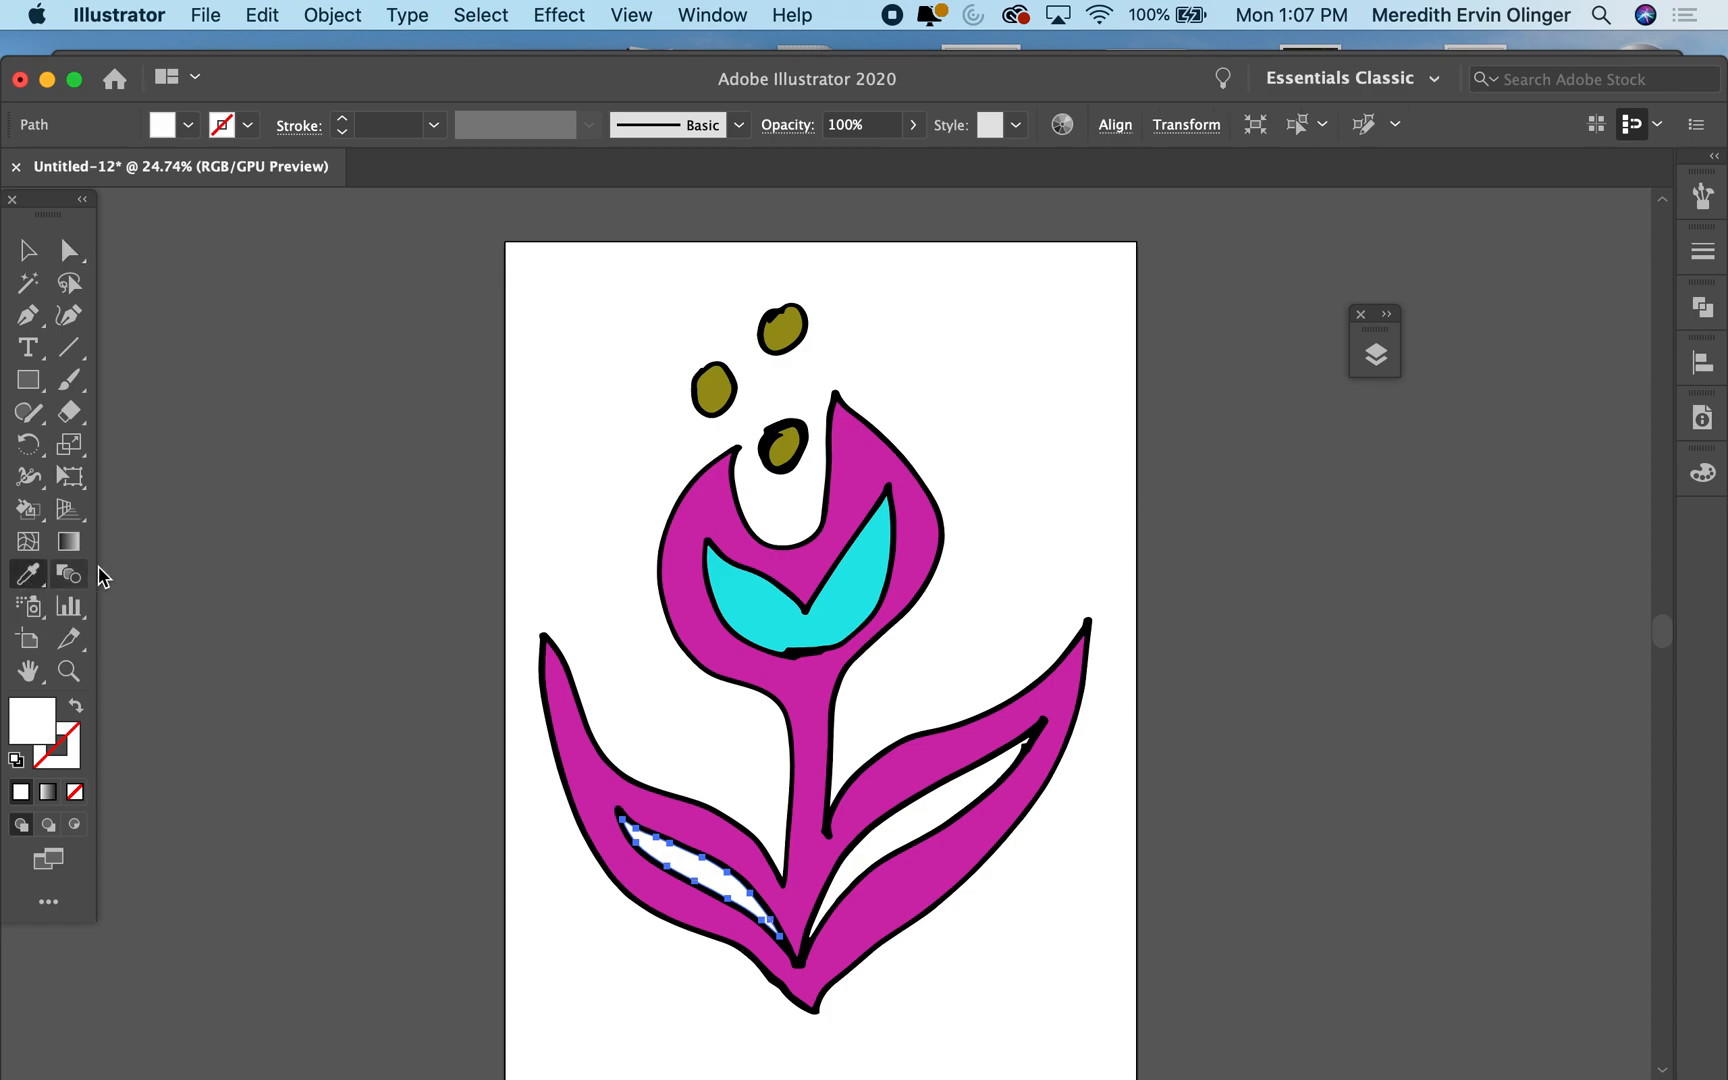
{"action": "left_click", "coordinate": [757, 601]}
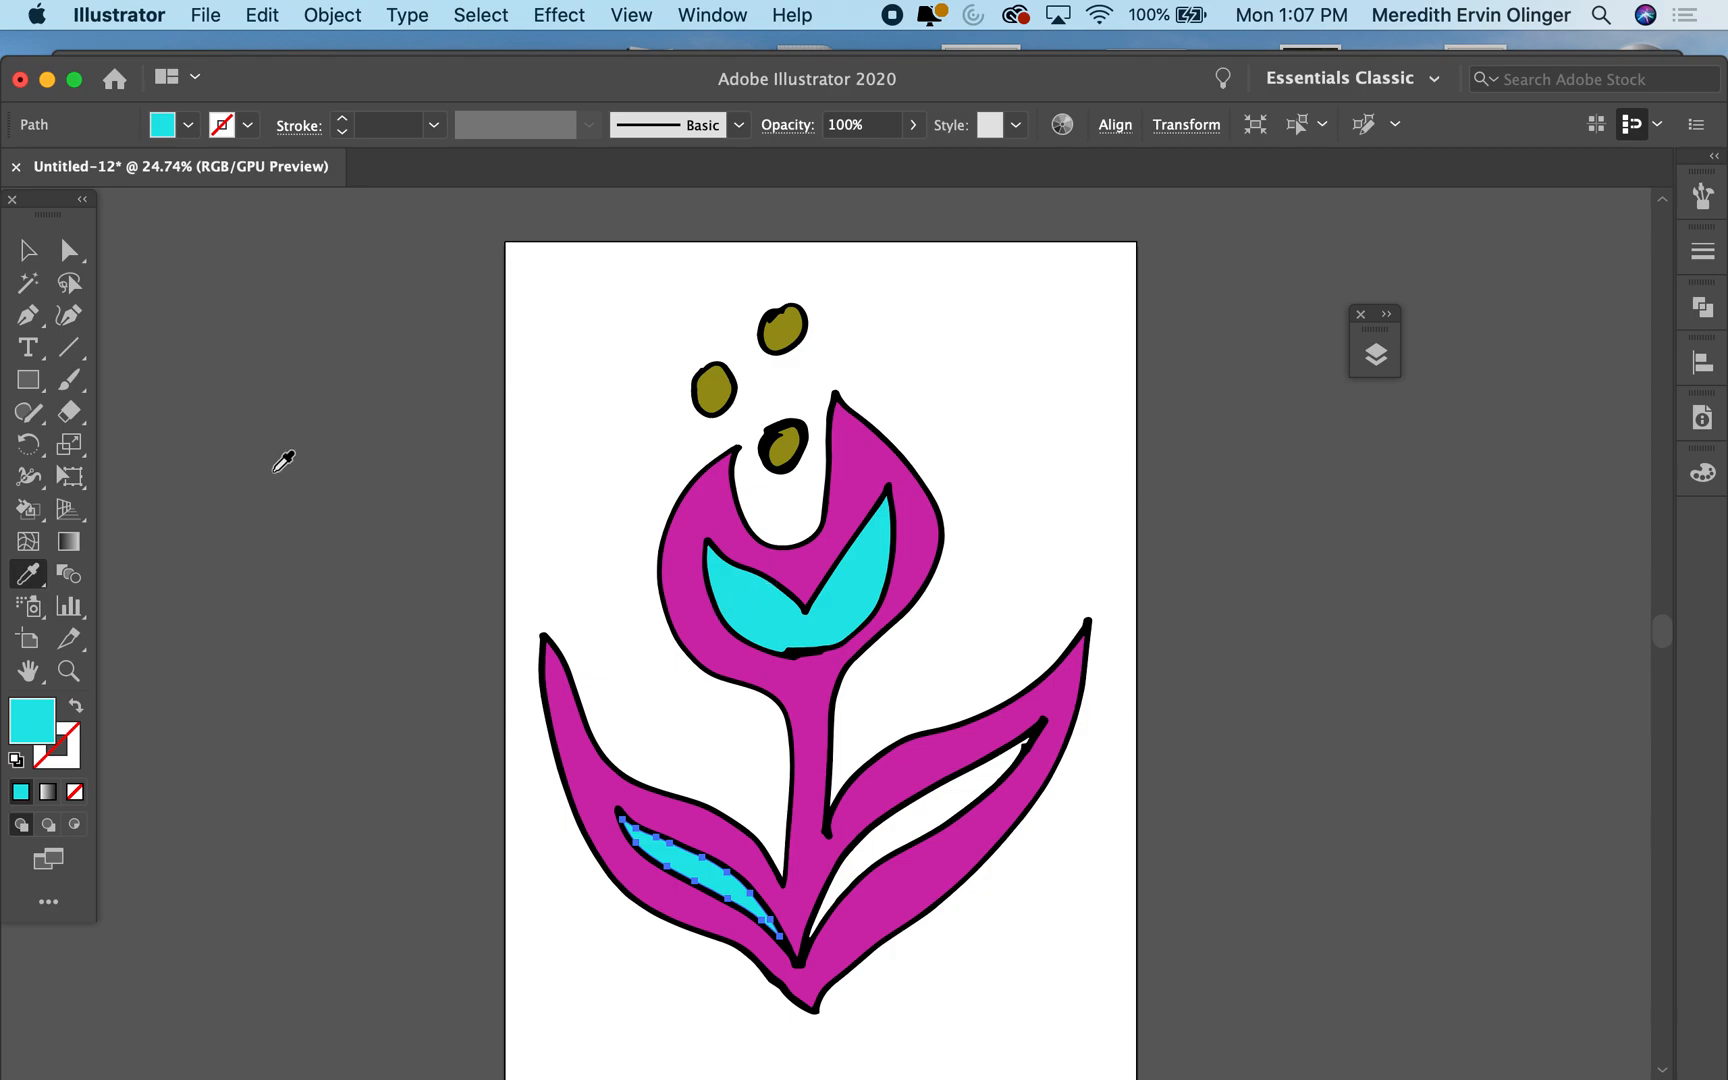
Step: Fill the white inner shape of the right leaf with the same sampled cyan, and deselect it
{"action": "left_click", "coordinate": [72, 252]}
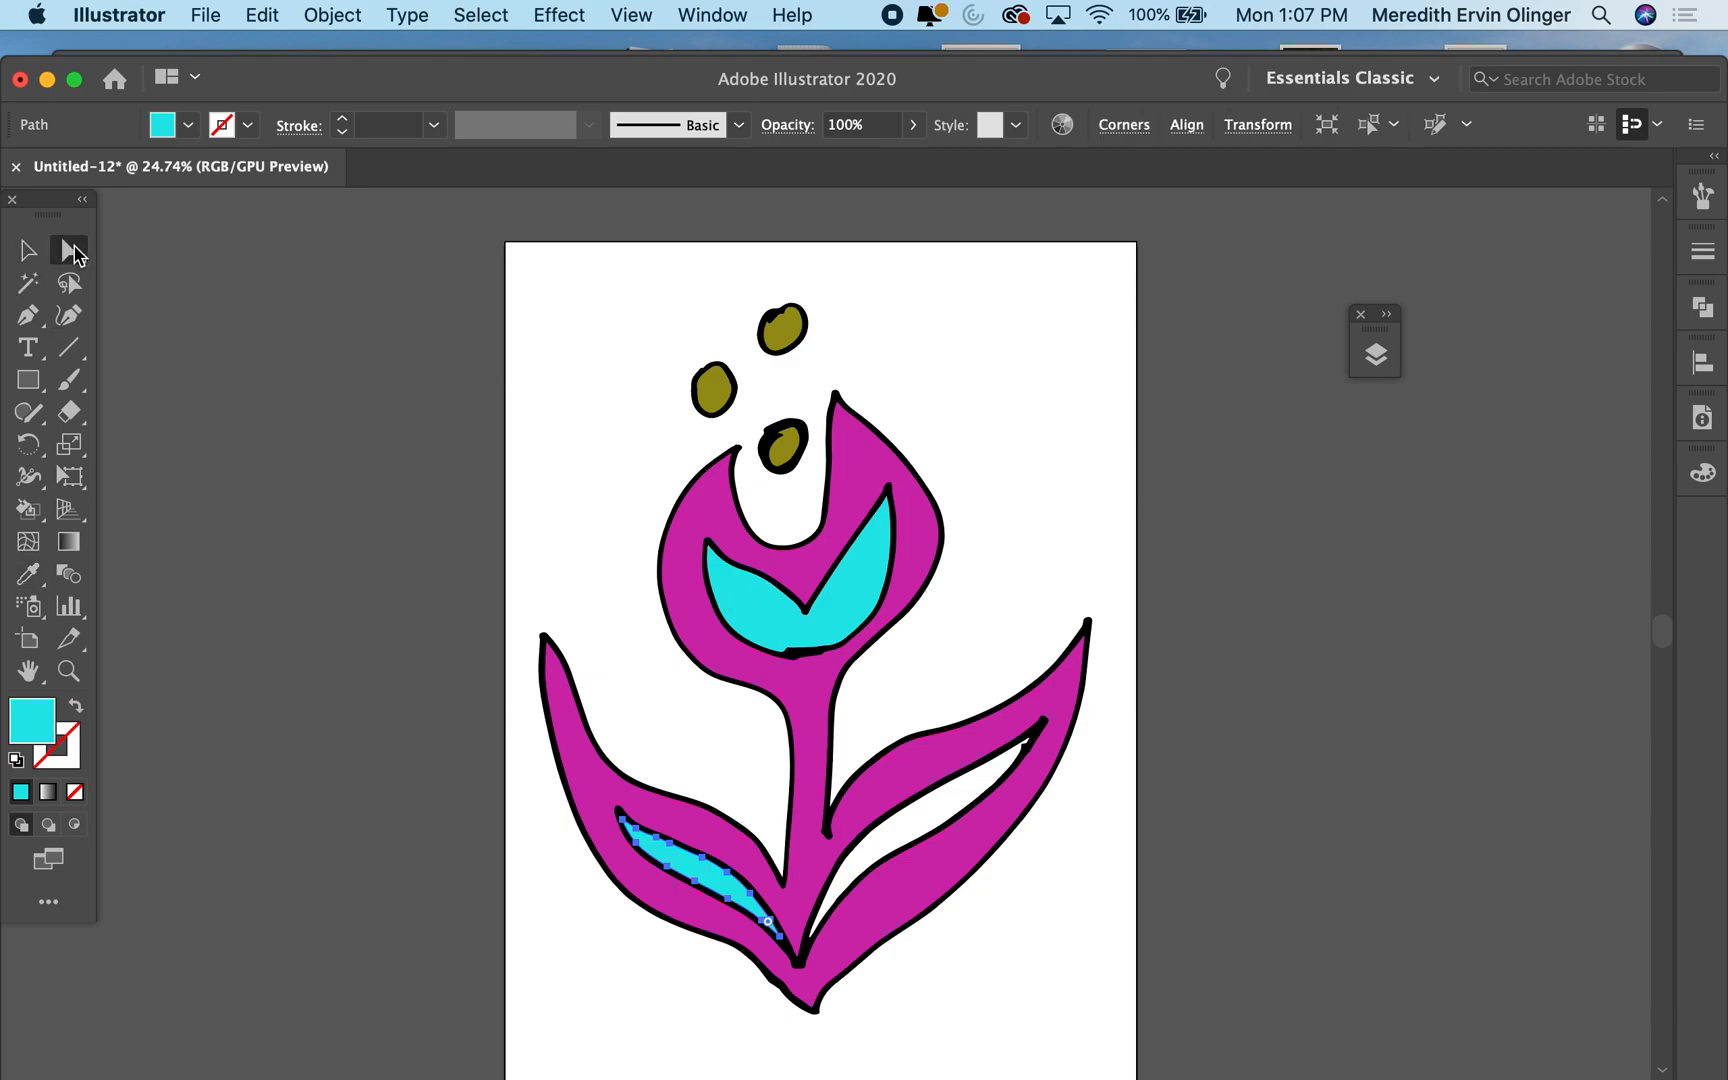
{"action": "left_click", "coordinate": [900, 836]}
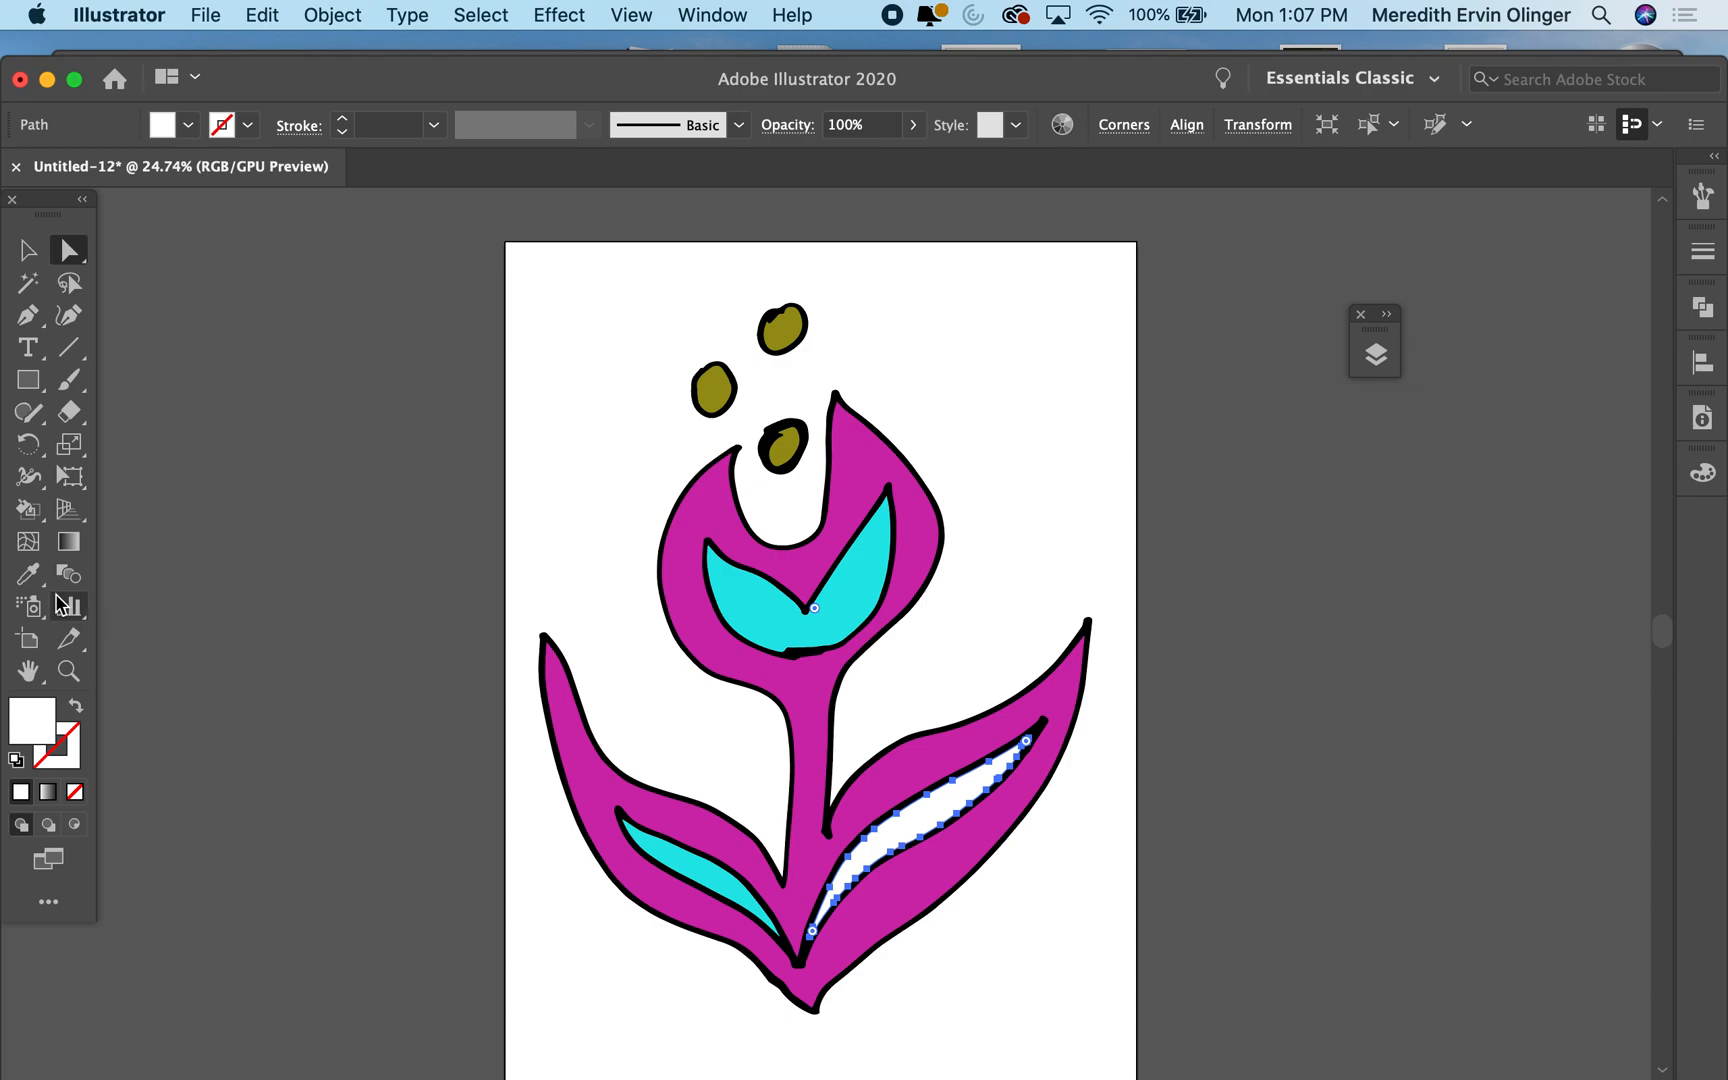
{"action": "left_click", "coordinate": [29, 574]}
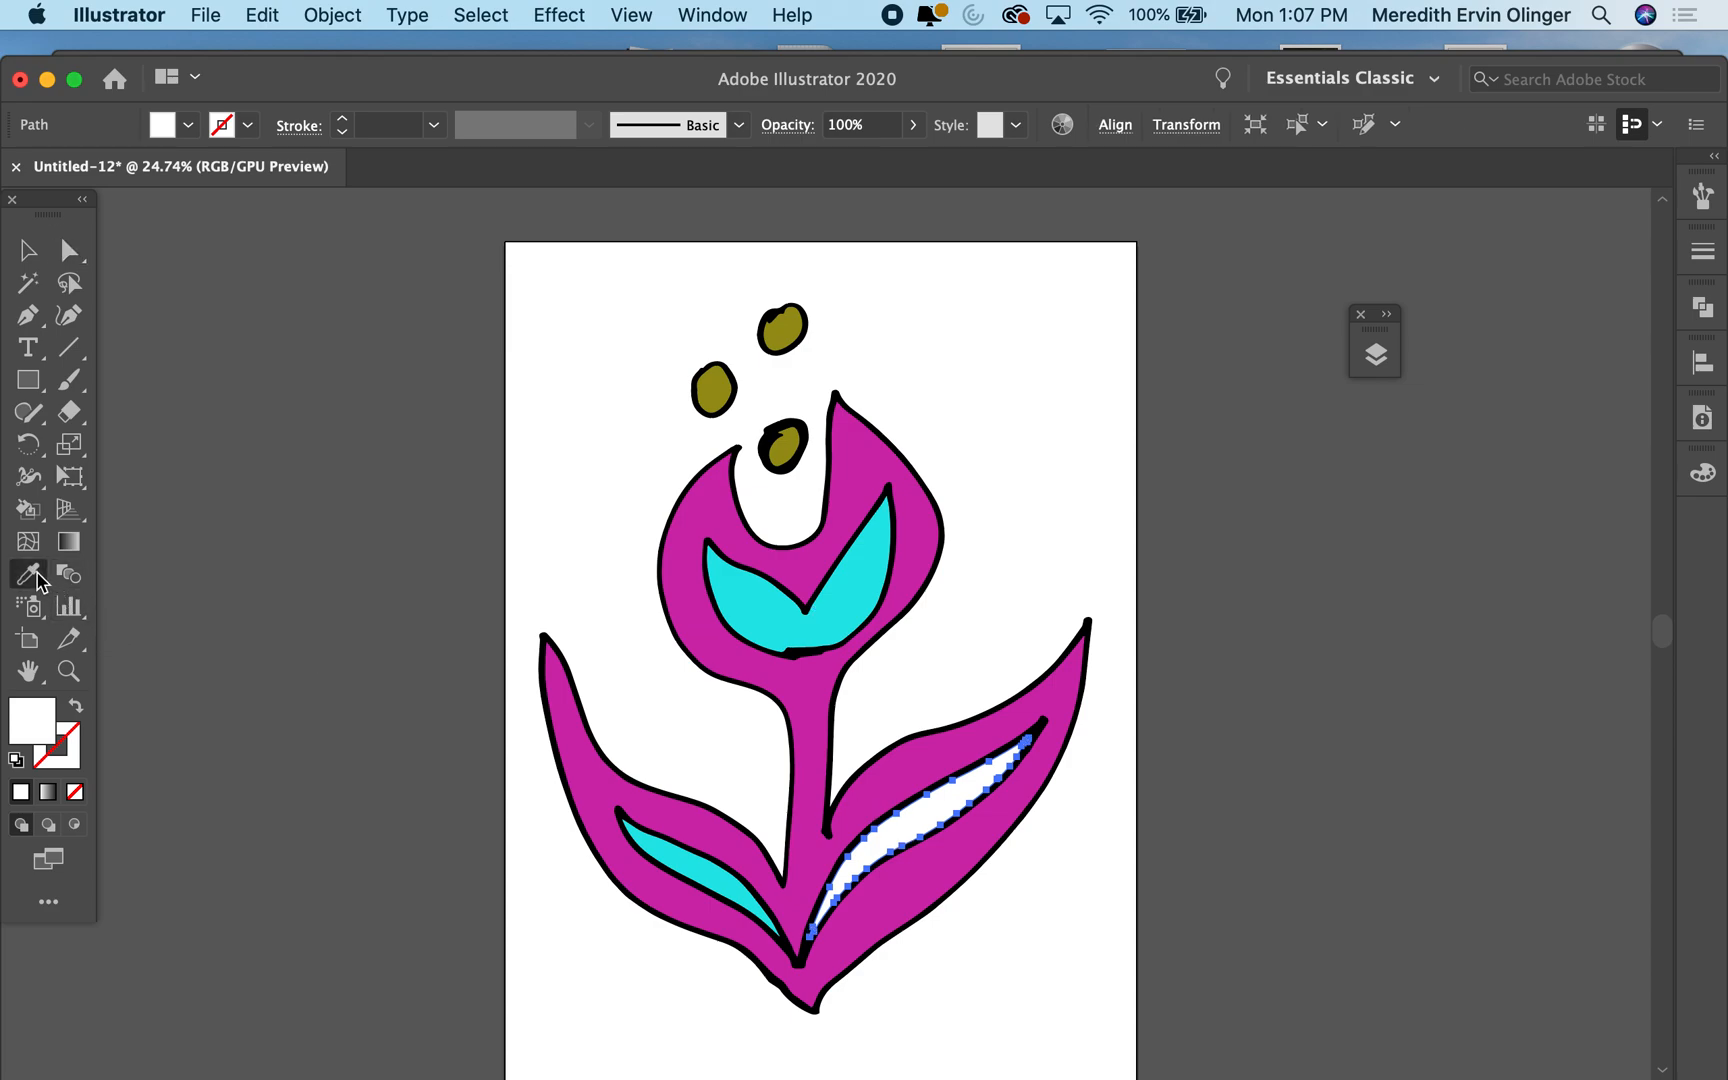
{"action": "left_click", "coordinate": [762, 604]}
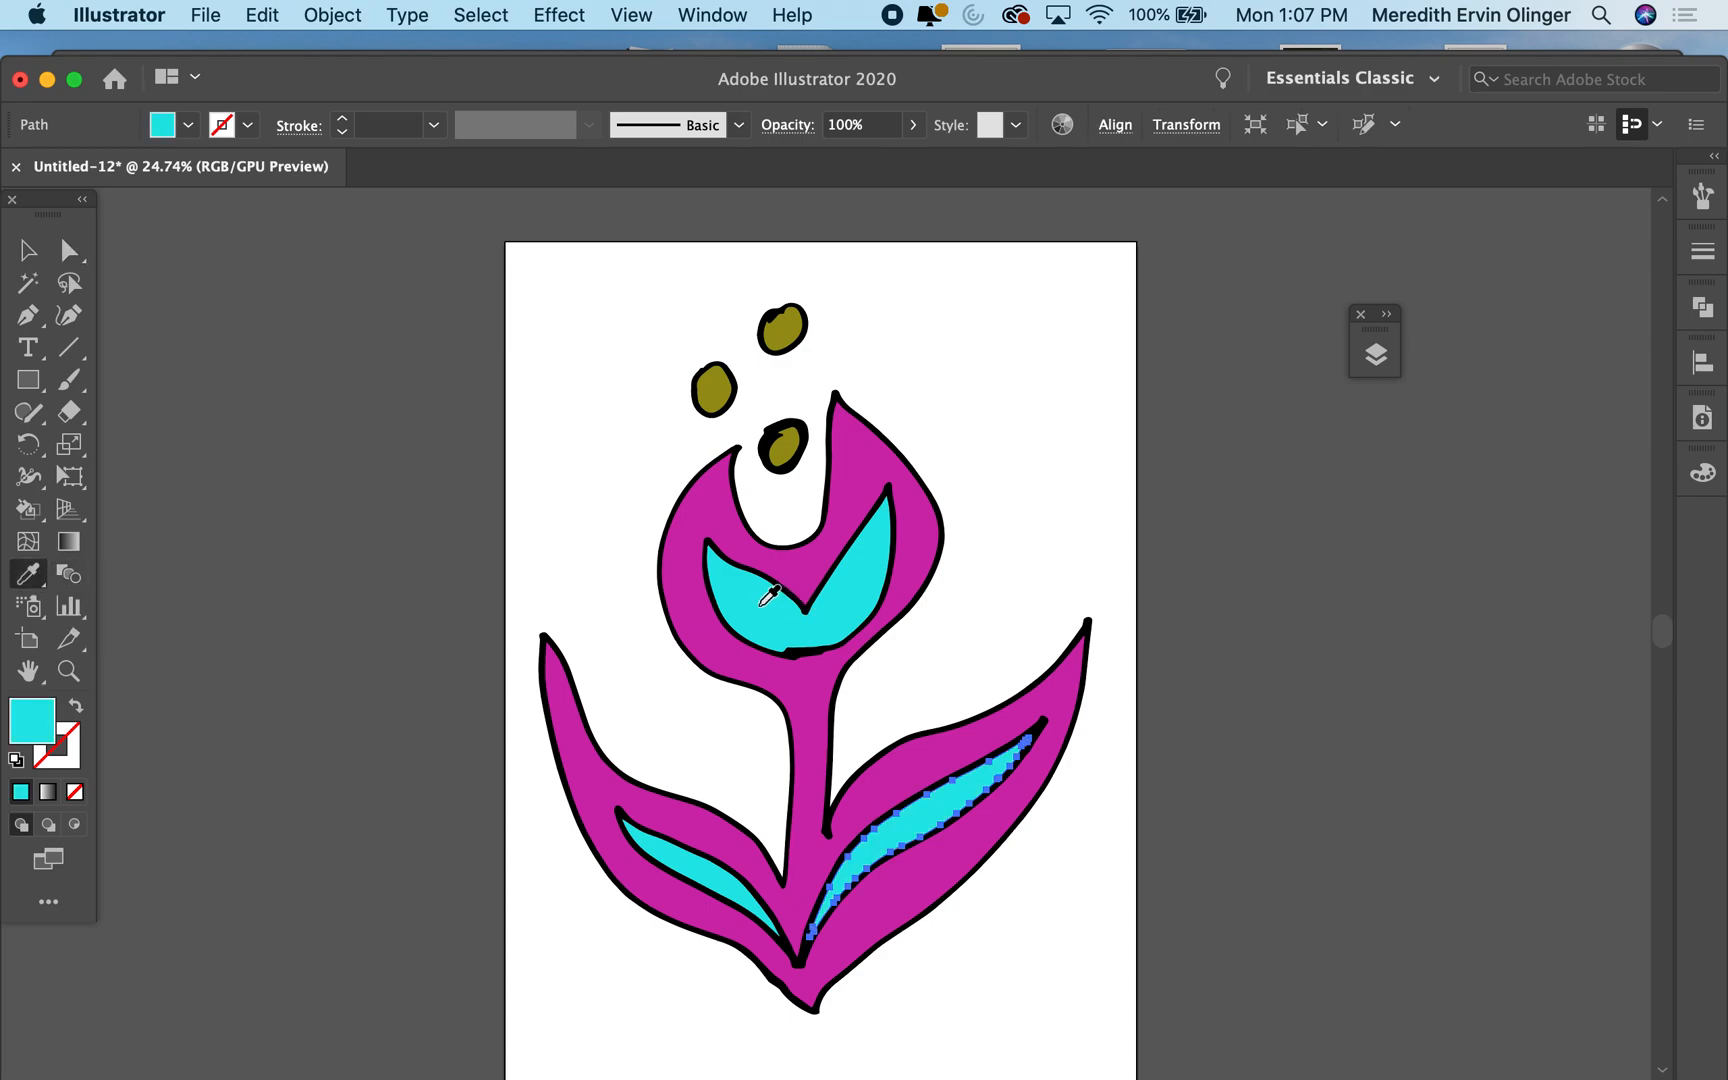
{"action": "left_click", "coordinate": [434, 561]}
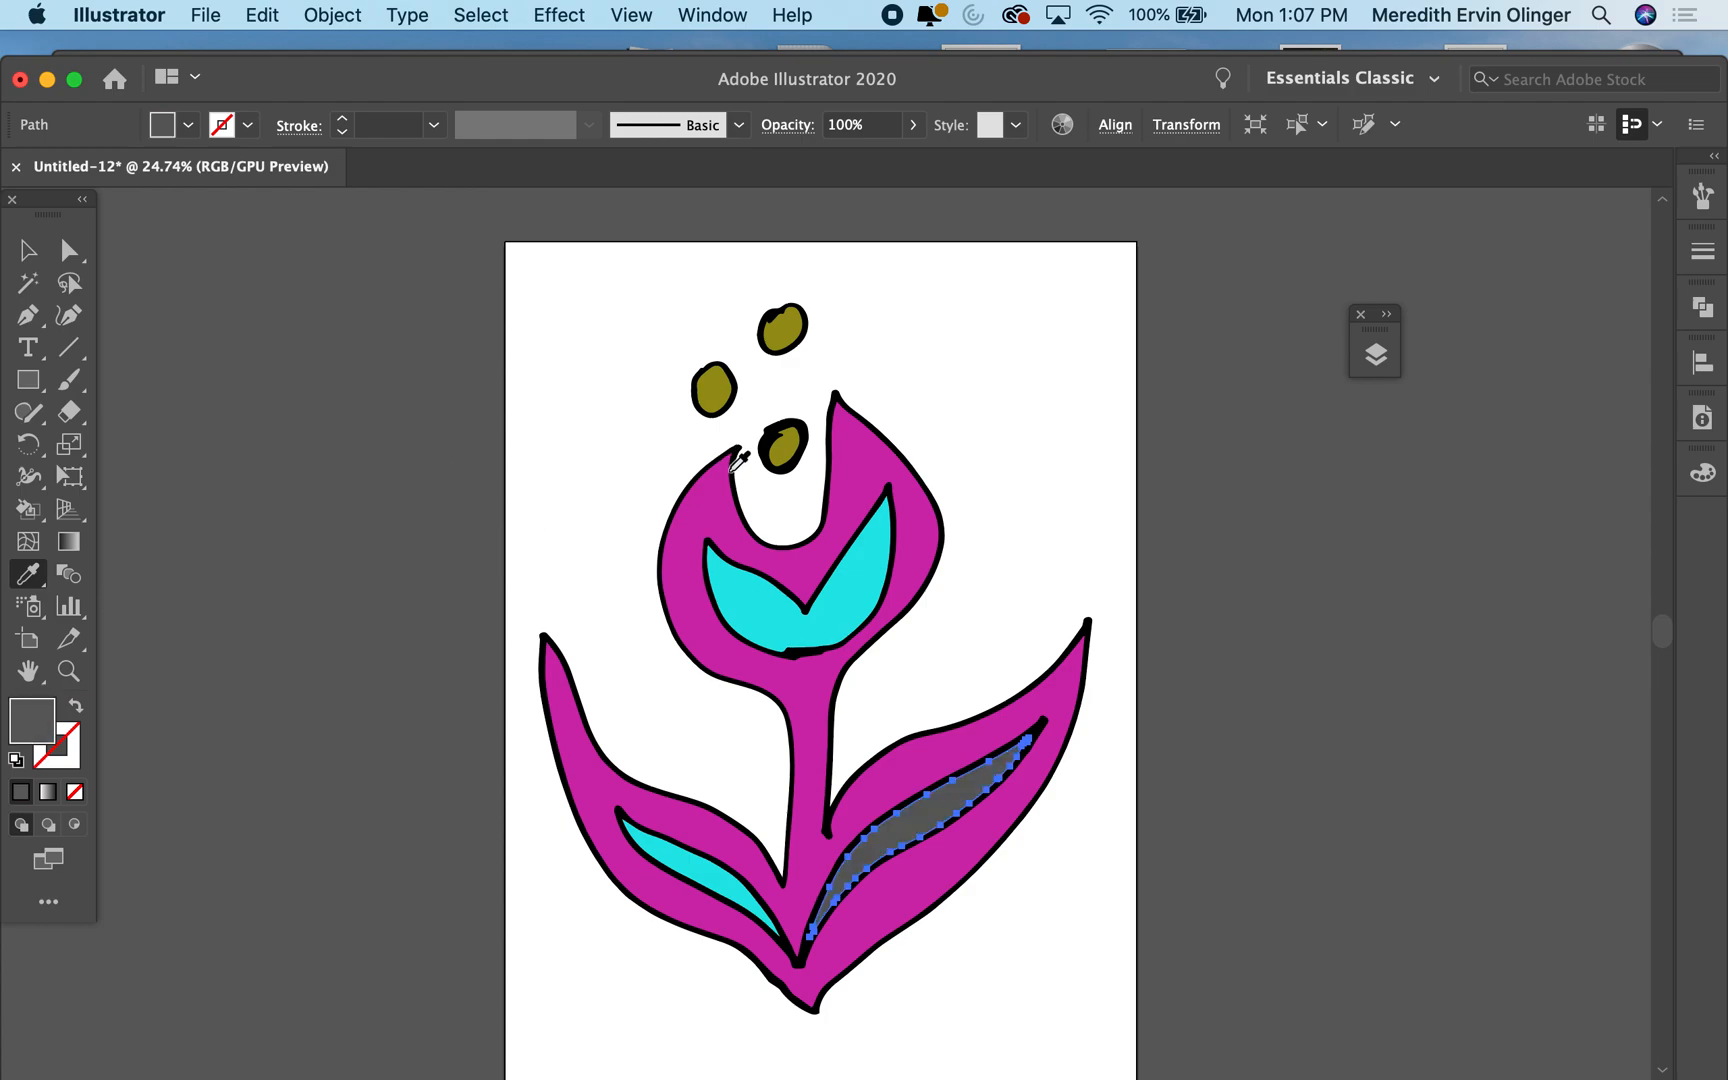
{"action": "left_click", "coordinate": [762, 604]}
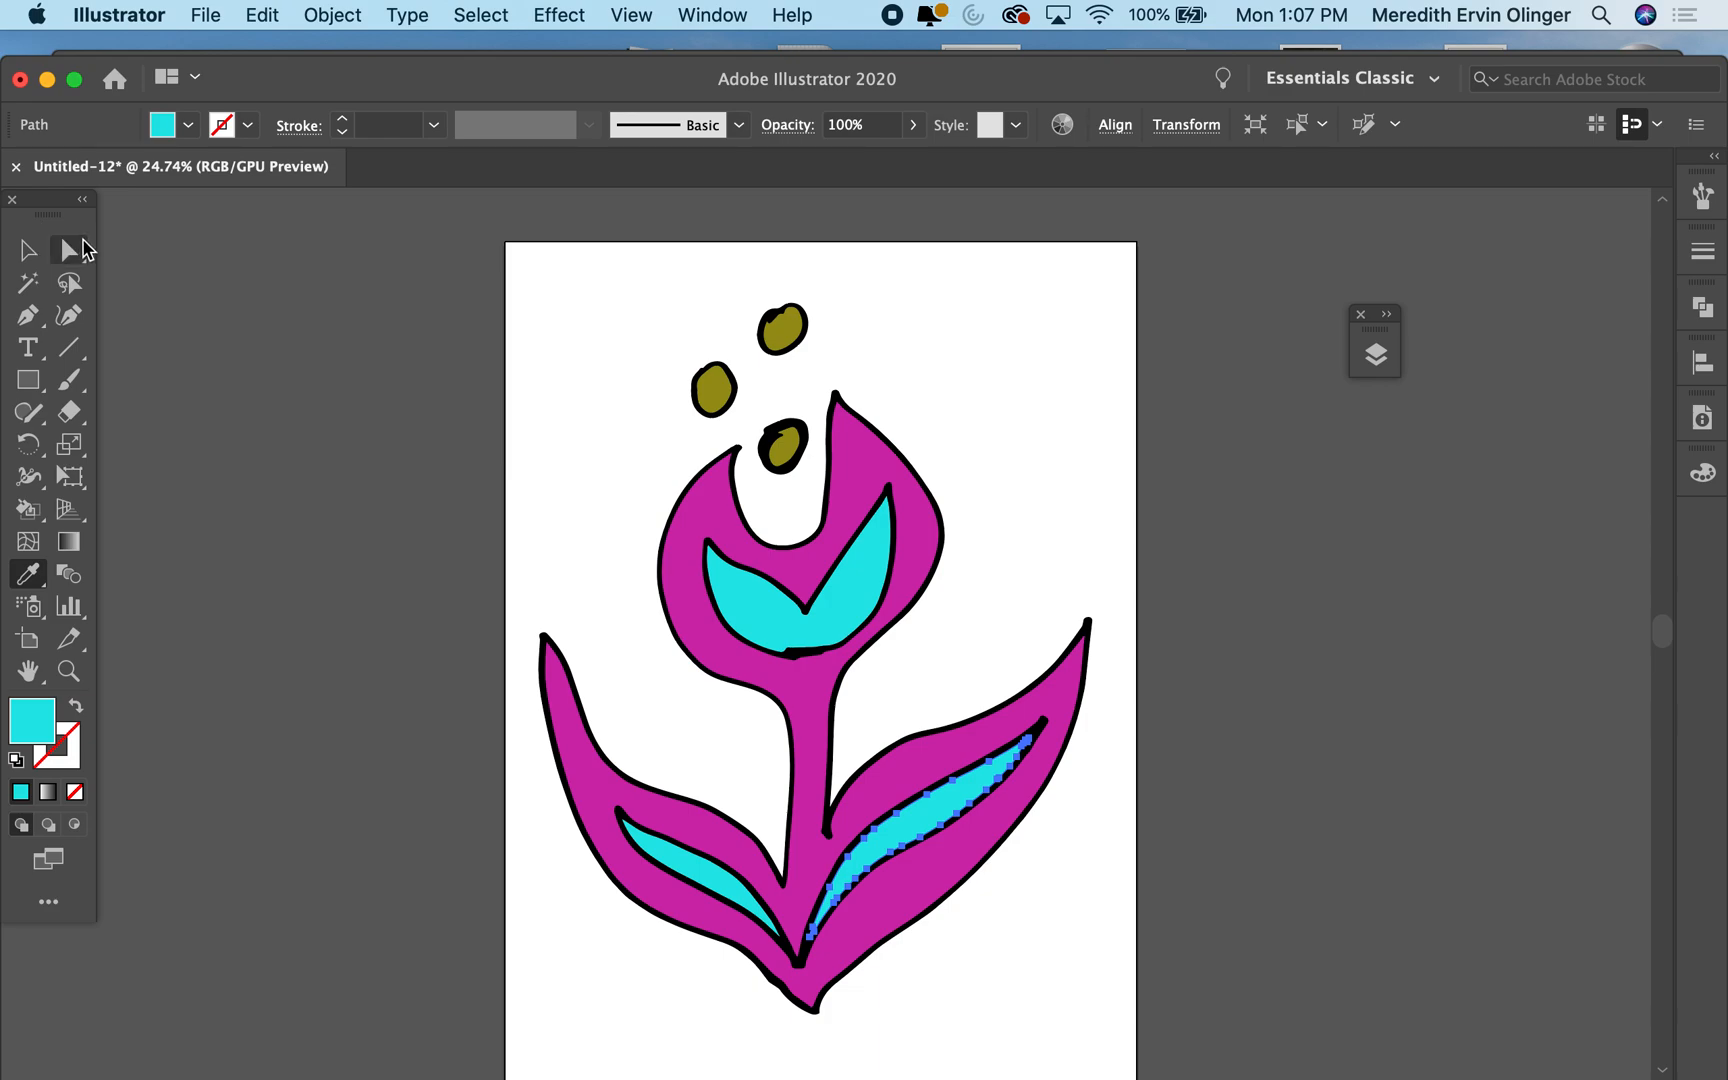
{"action": "left_click", "coordinate": [86, 248]}
{"action": "left_click", "coordinate": [623, 472]}
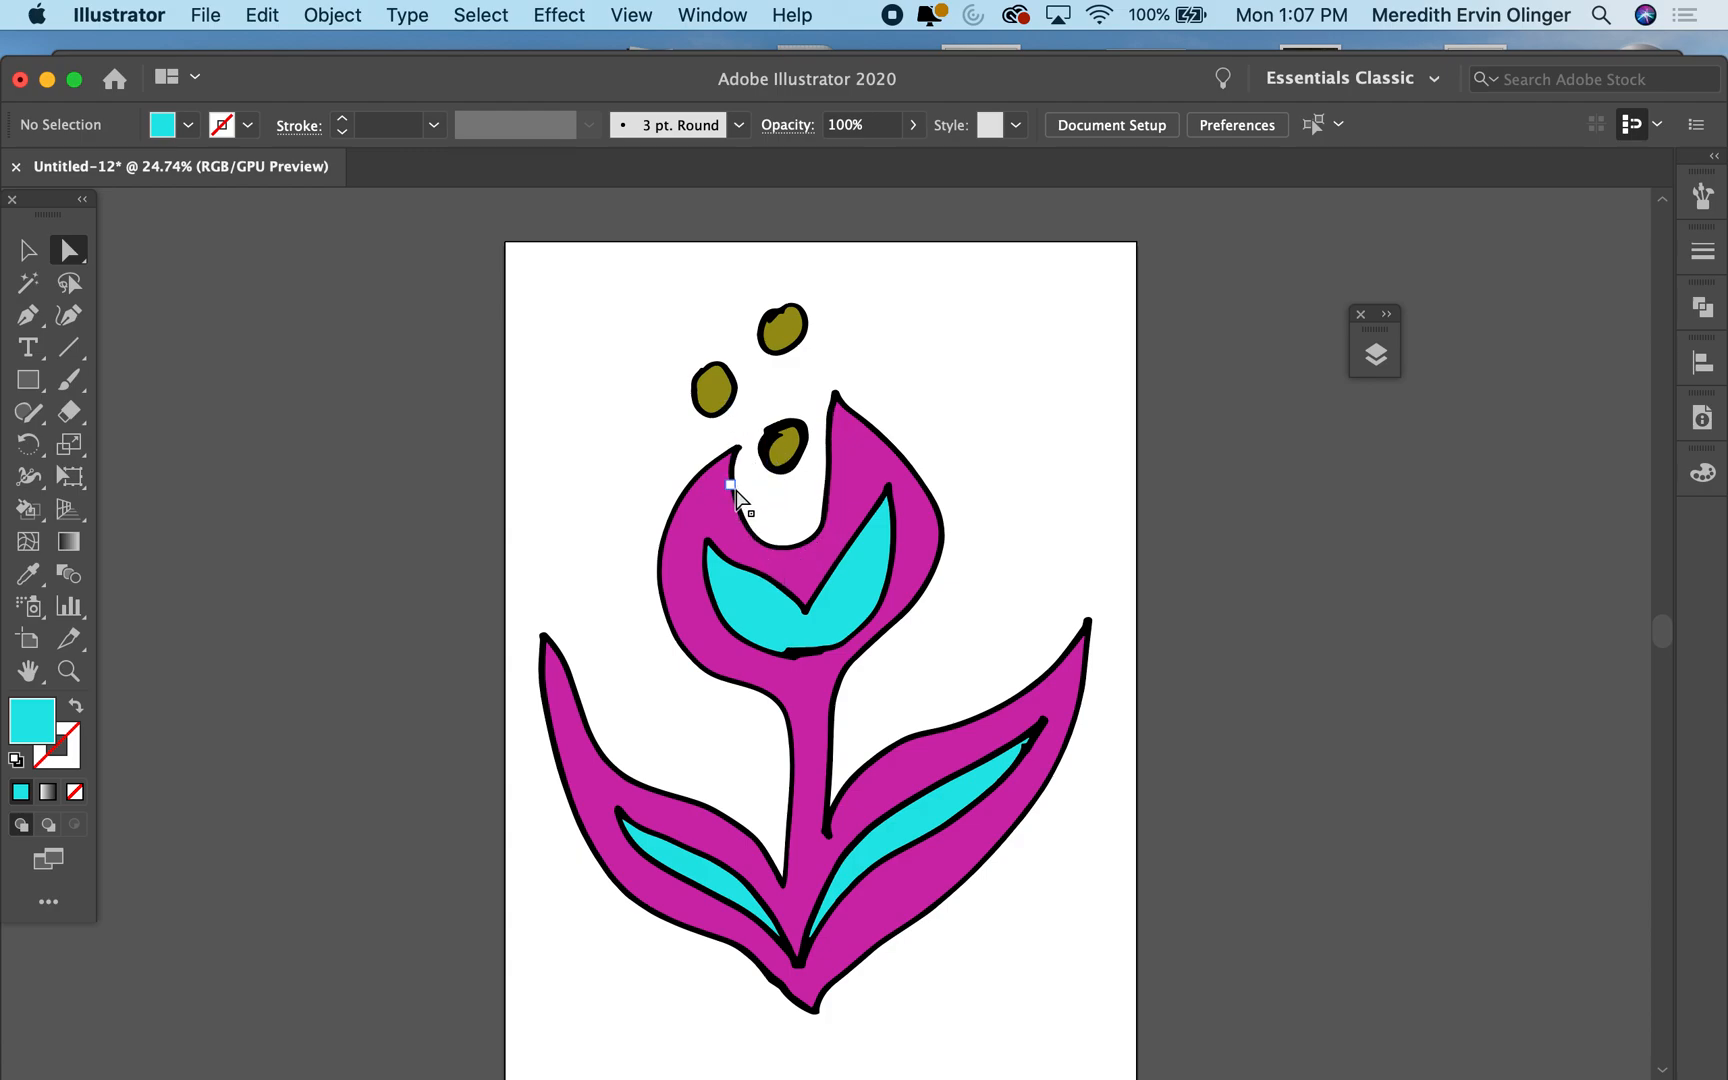
Step: Directly select the black outer outline of the flower, stem and leaves and recolor it light pink EAB2E0
{"action": "scroll", "coordinate": [760, 495], "scroll_direction": "up", "scroll_amount": 5}
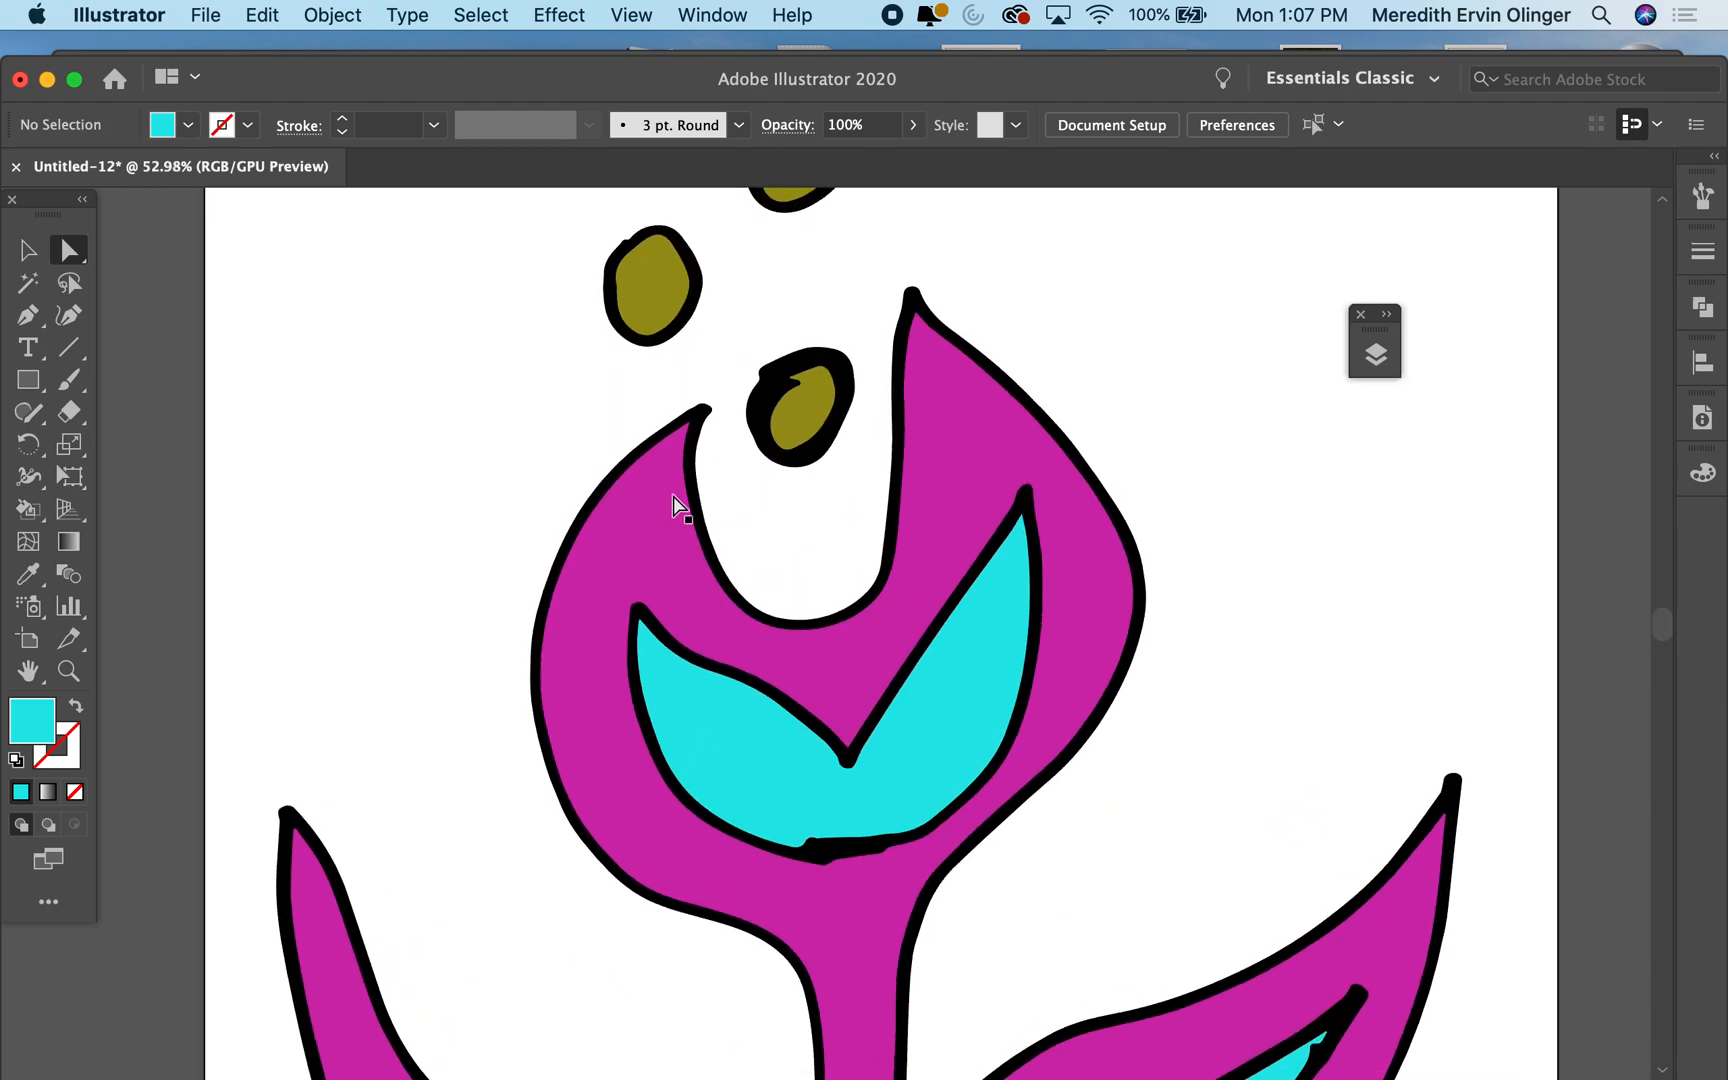
{"action": "left_click", "coordinate": [698, 482]}
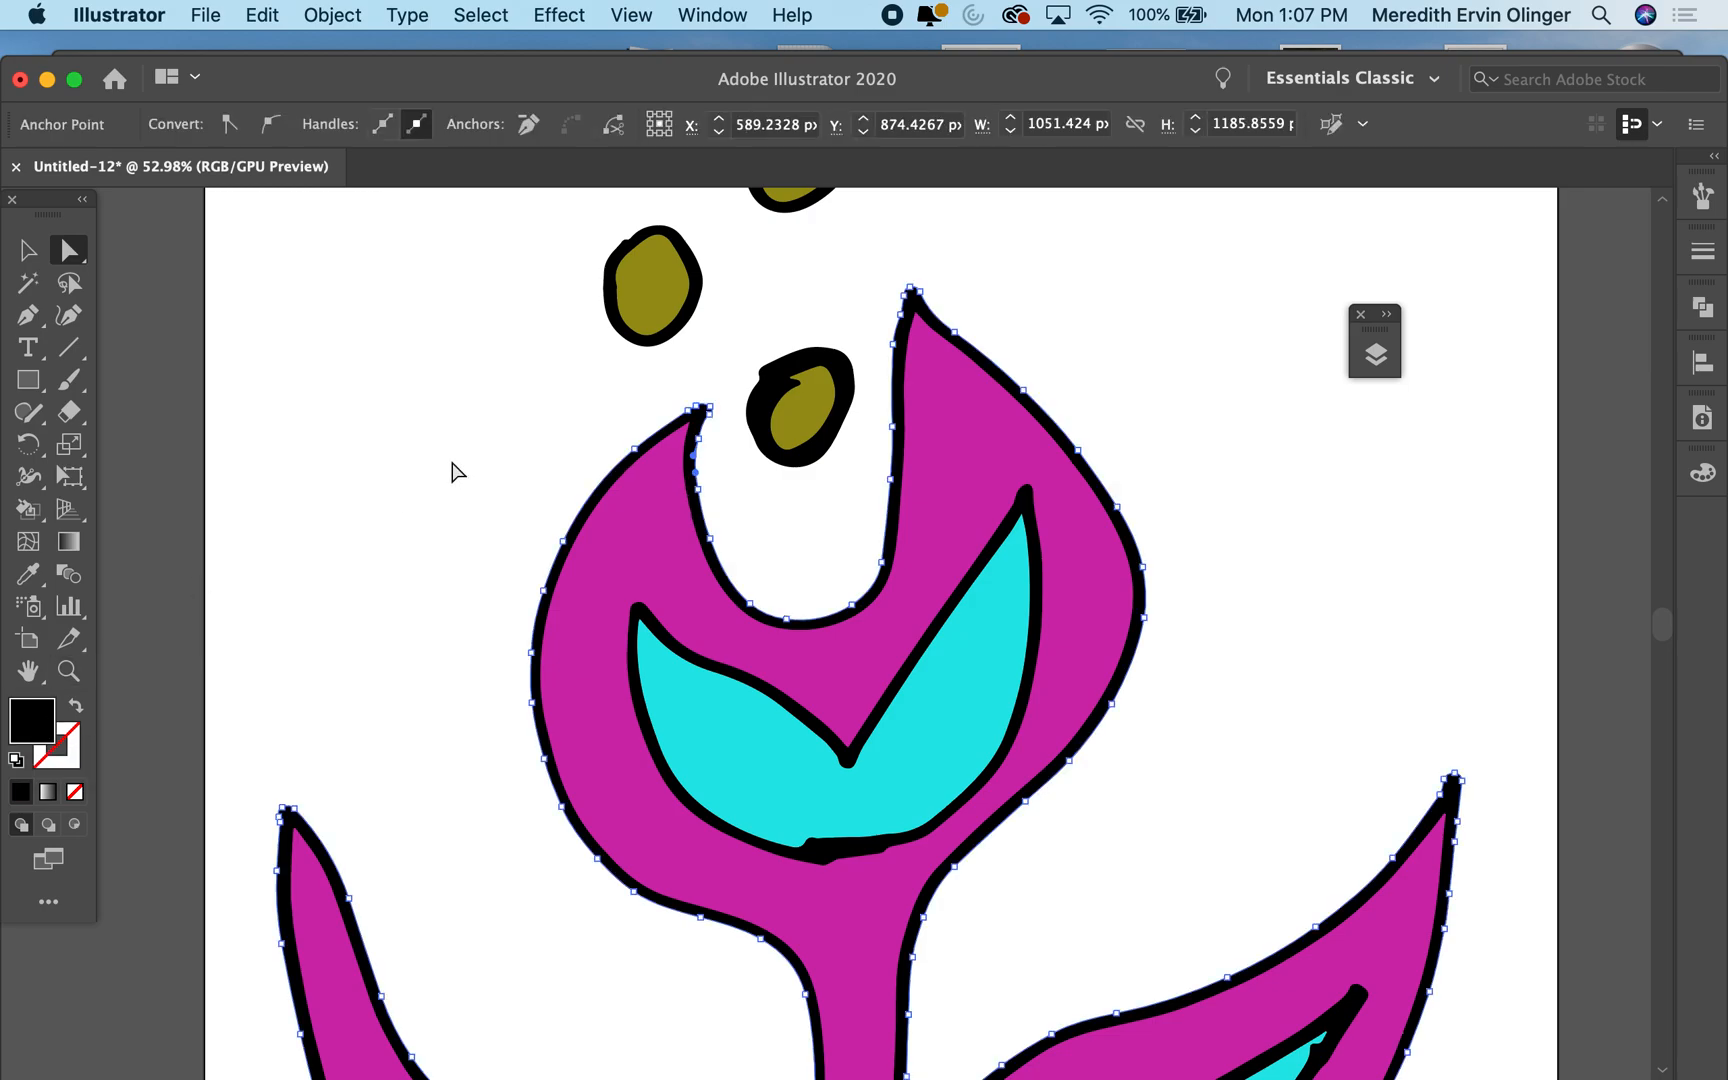
{"action": "left_click", "coordinate": [640, 578]}
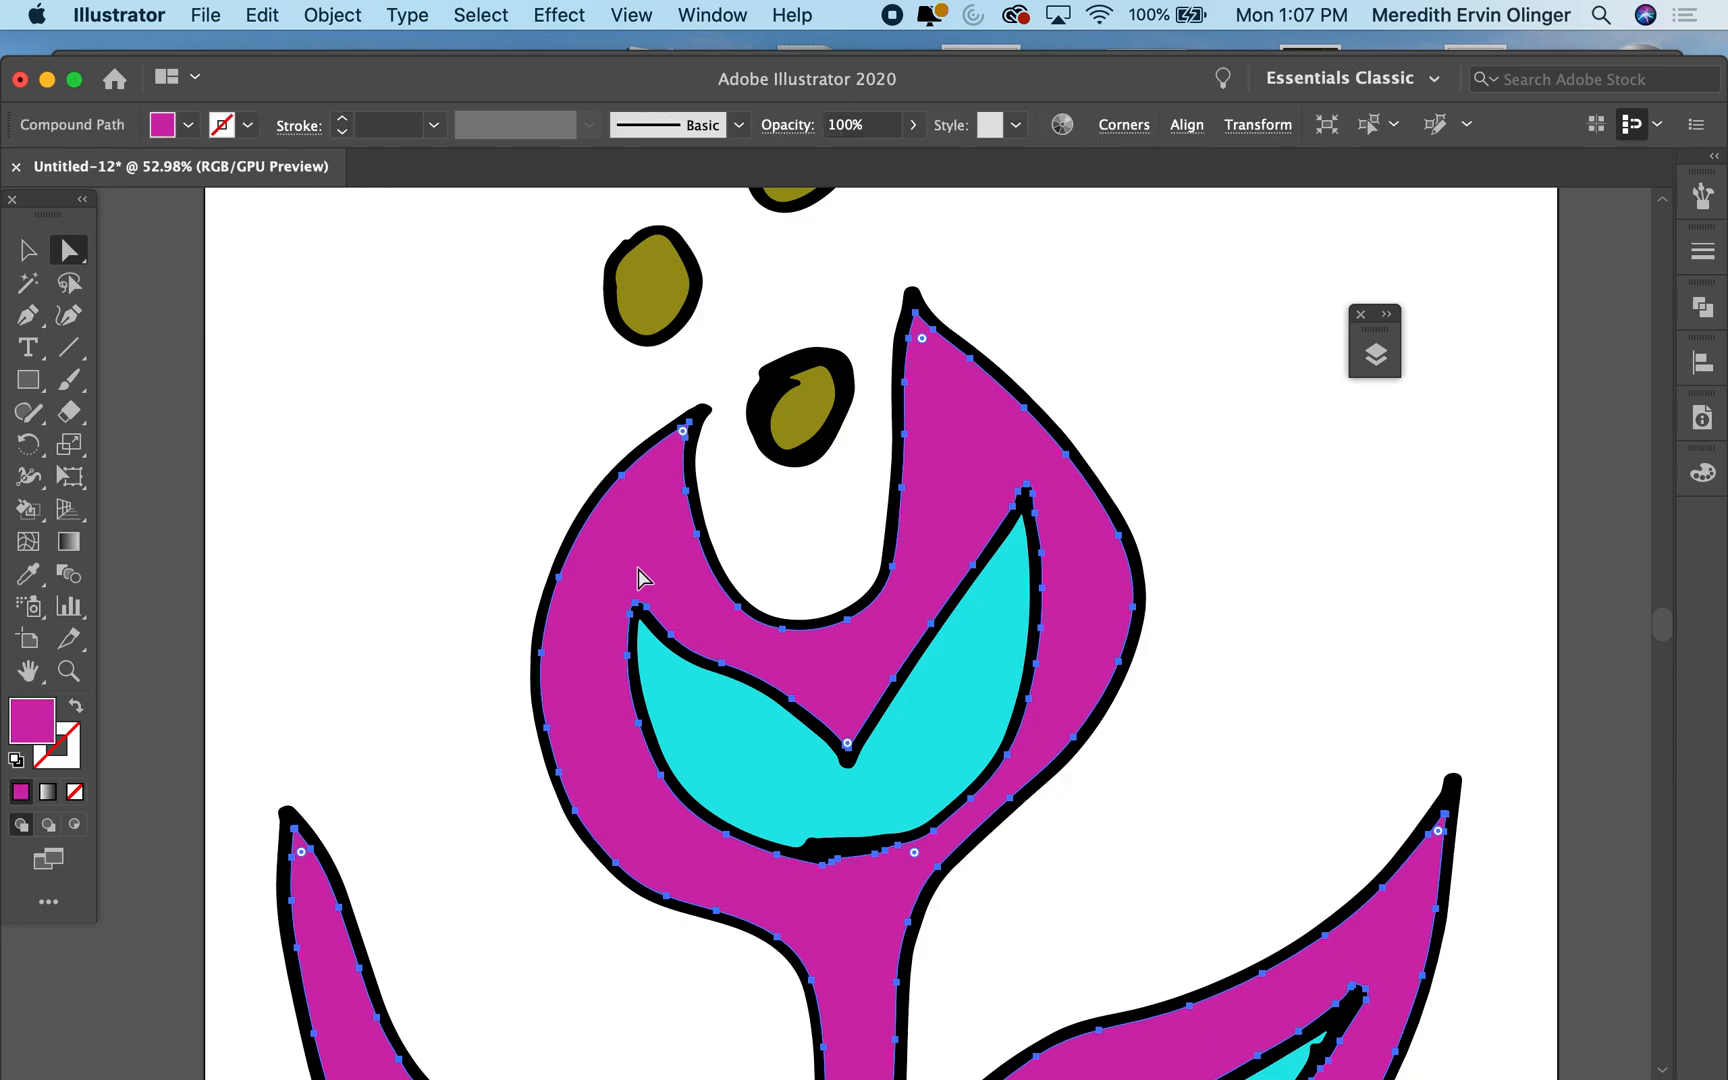
{"action": "left_click", "coordinate": [668, 436]}
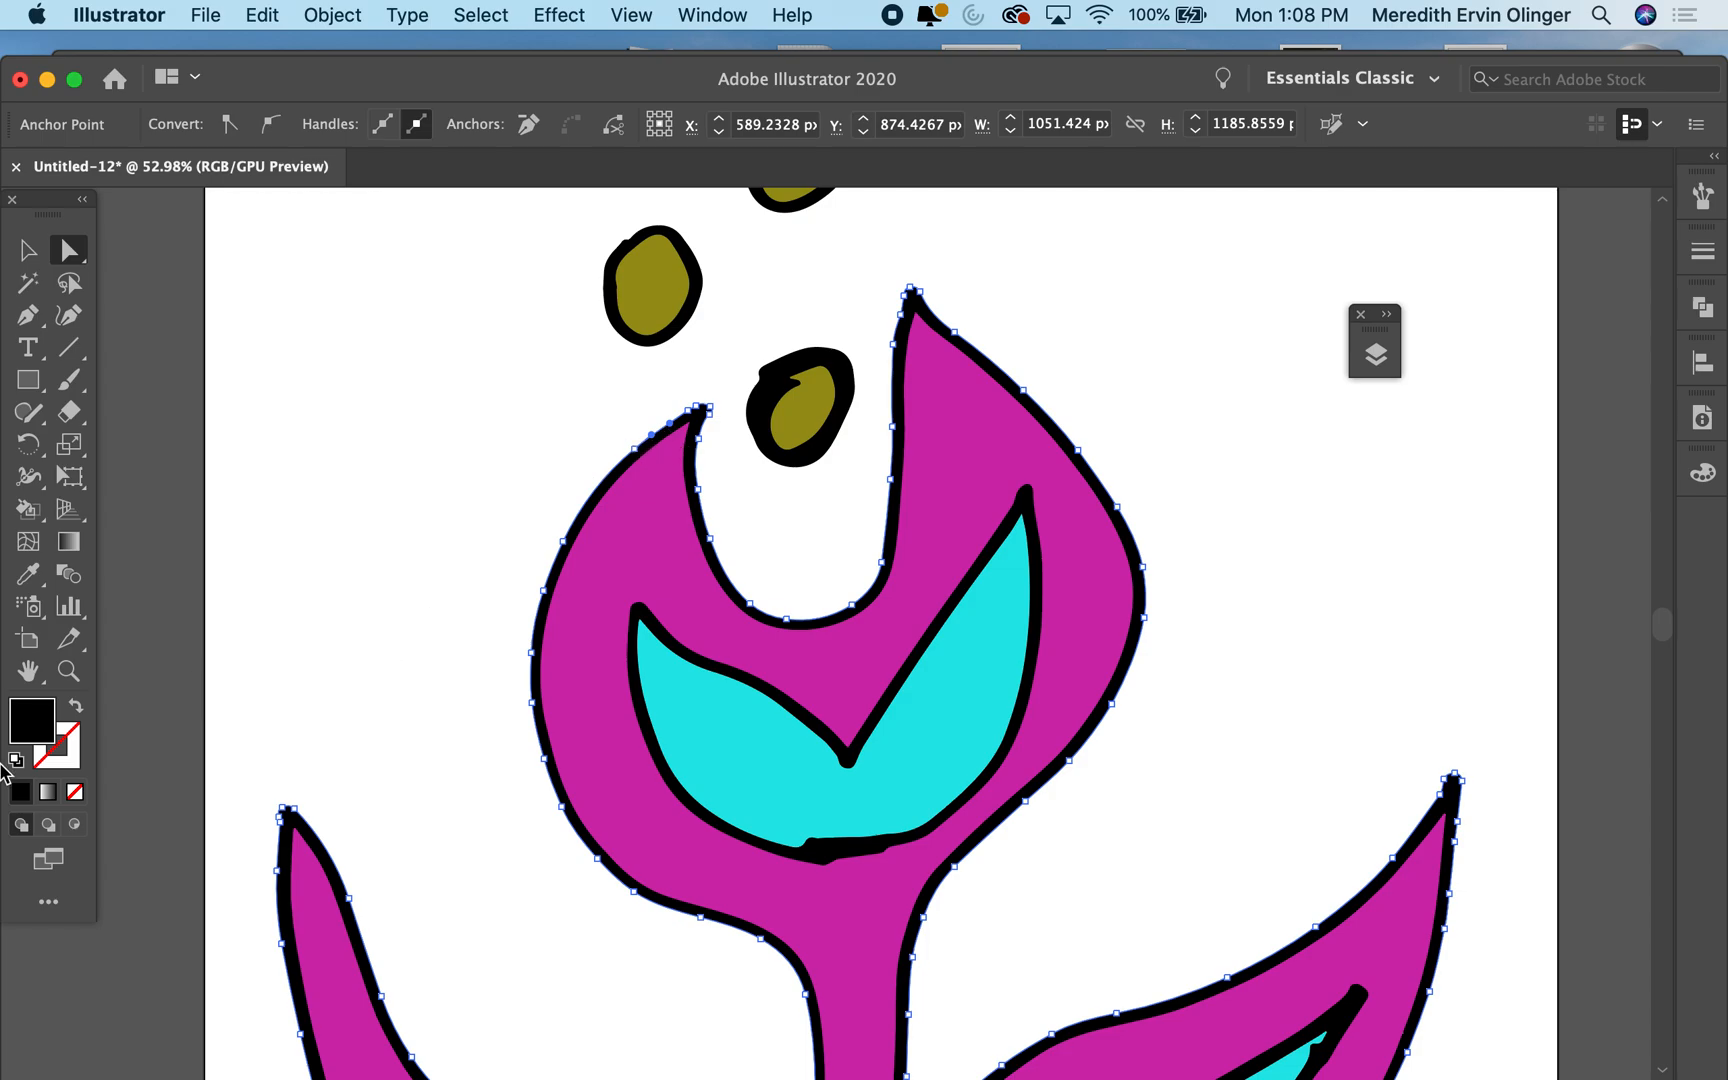
{"action": "double_click", "coordinate": [42, 722]}
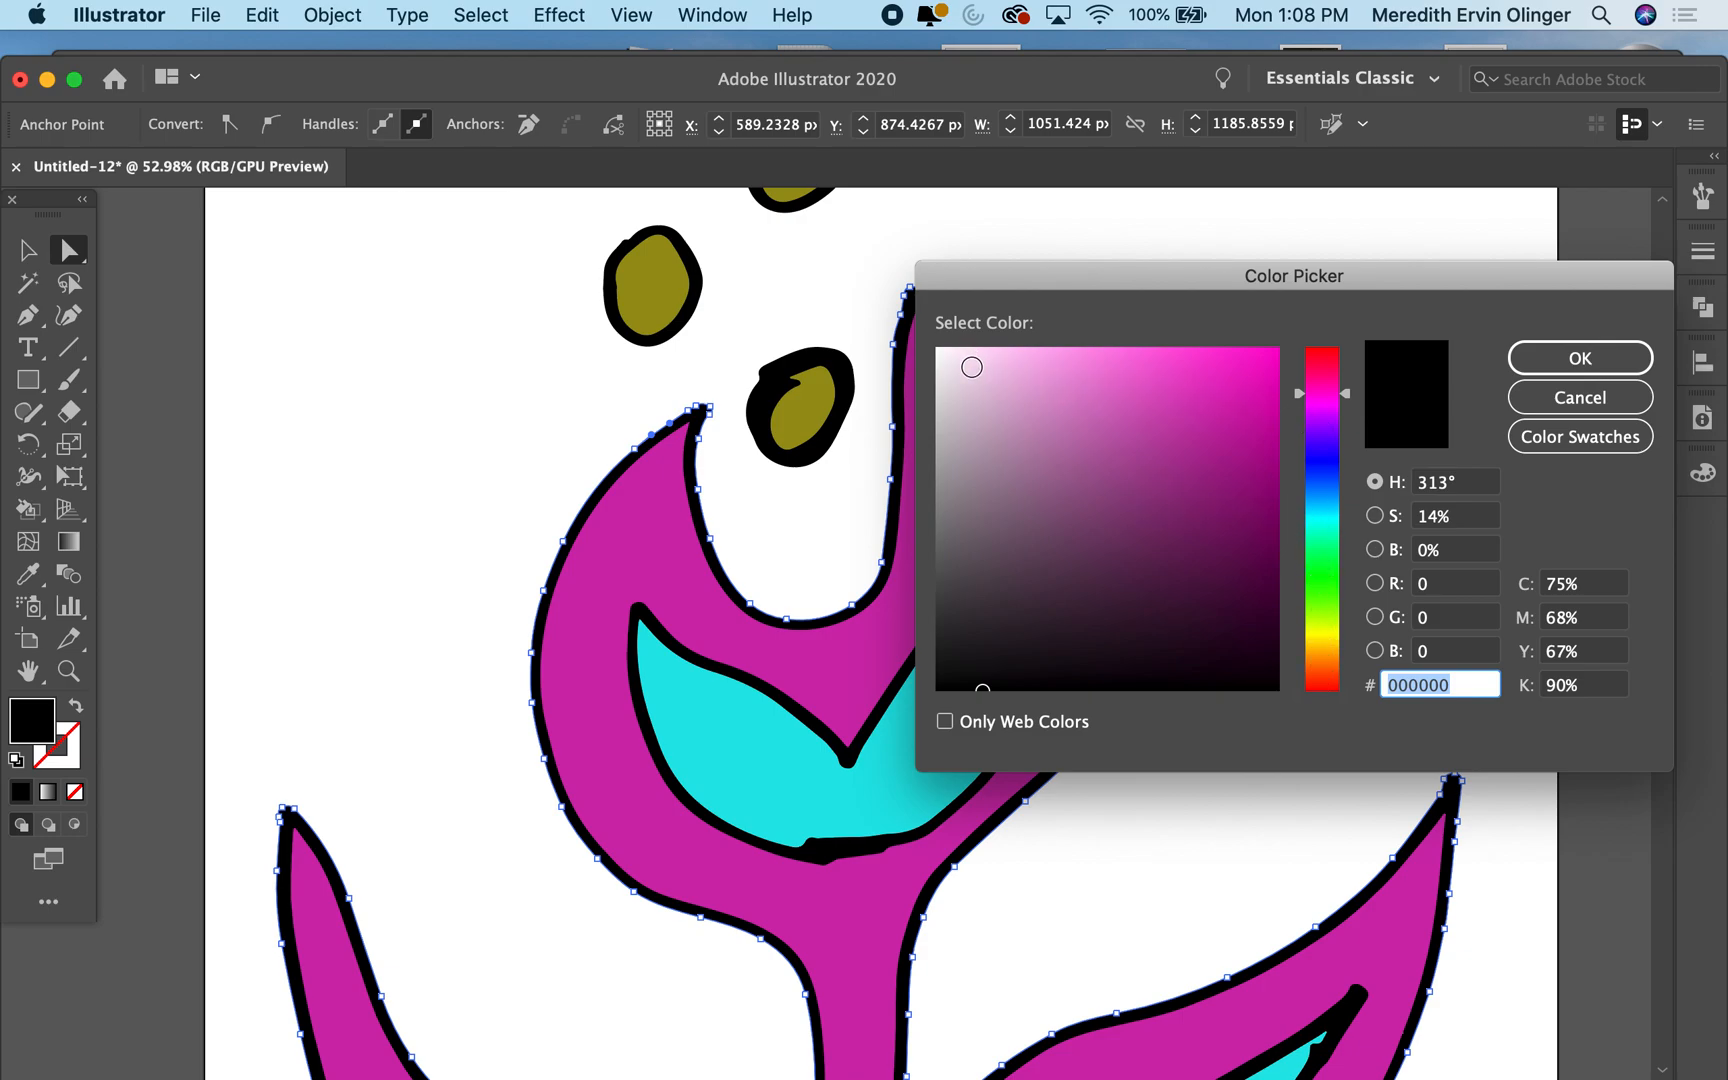
{"action": "left_click", "coordinate": [971, 367]}
{"action": "left_click", "coordinate": [1019, 375]}
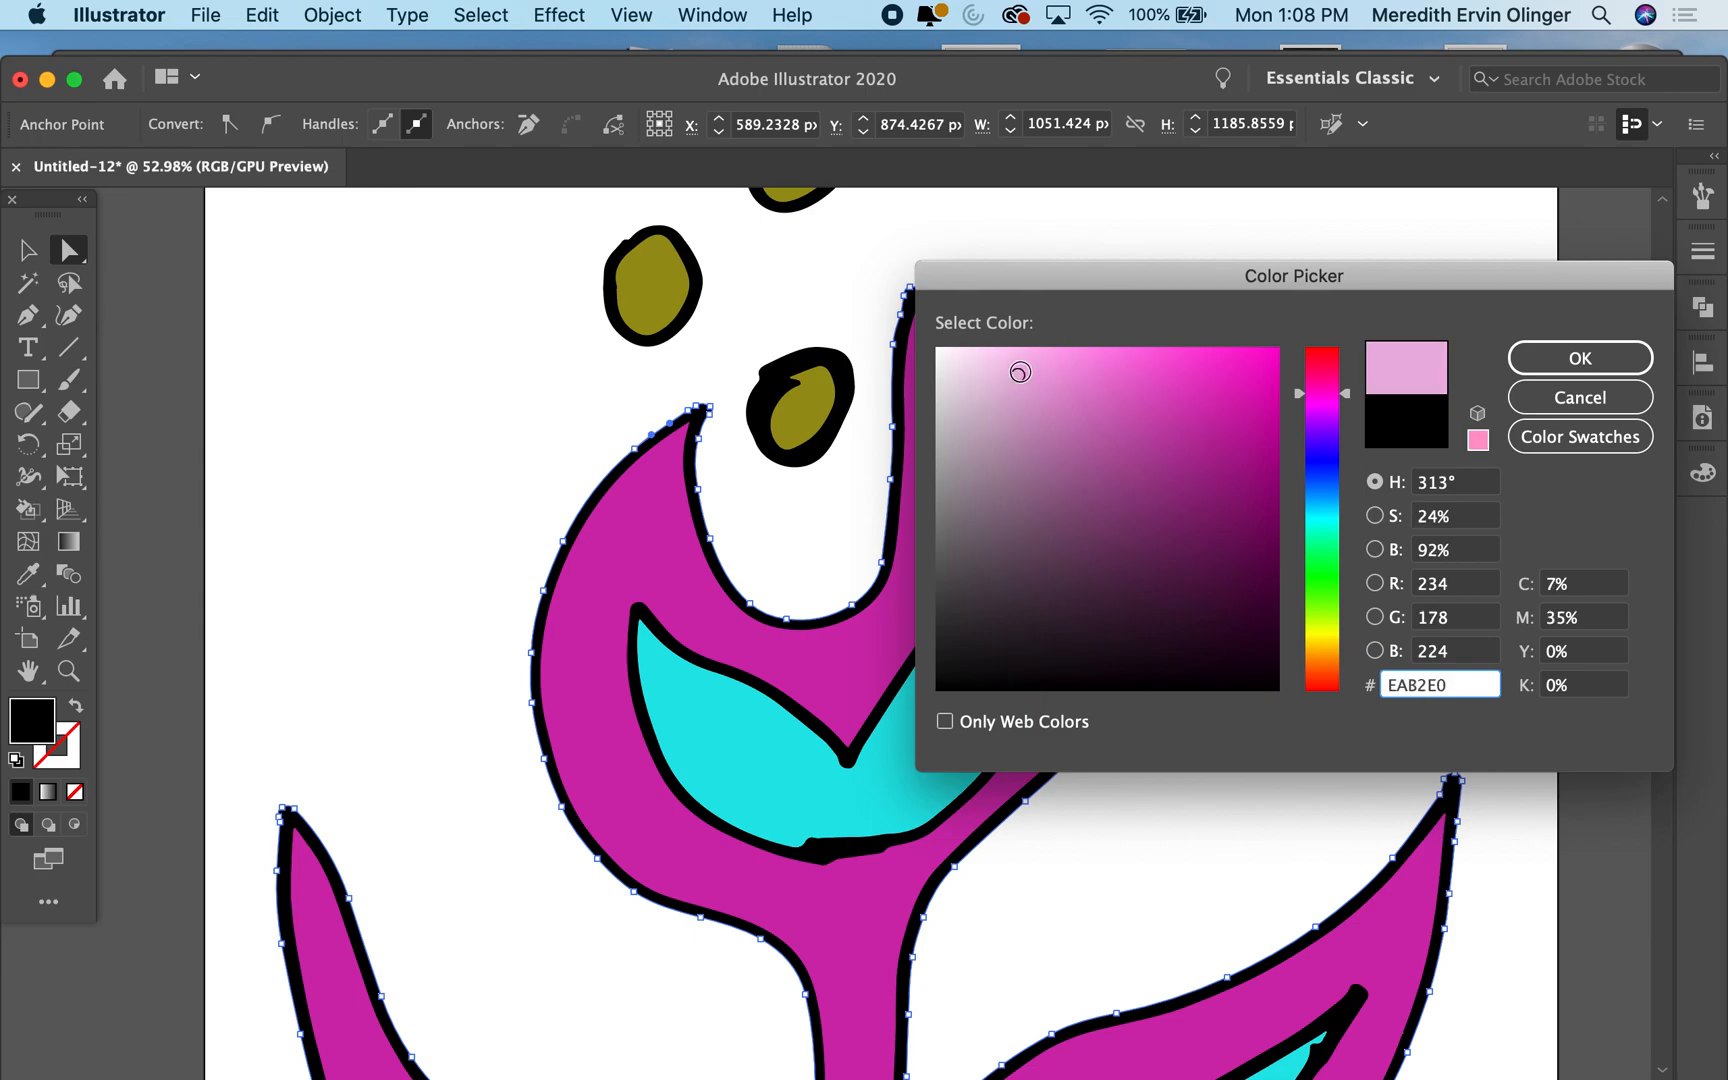
{"action": "left_click", "coordinate": [1610, 360]}
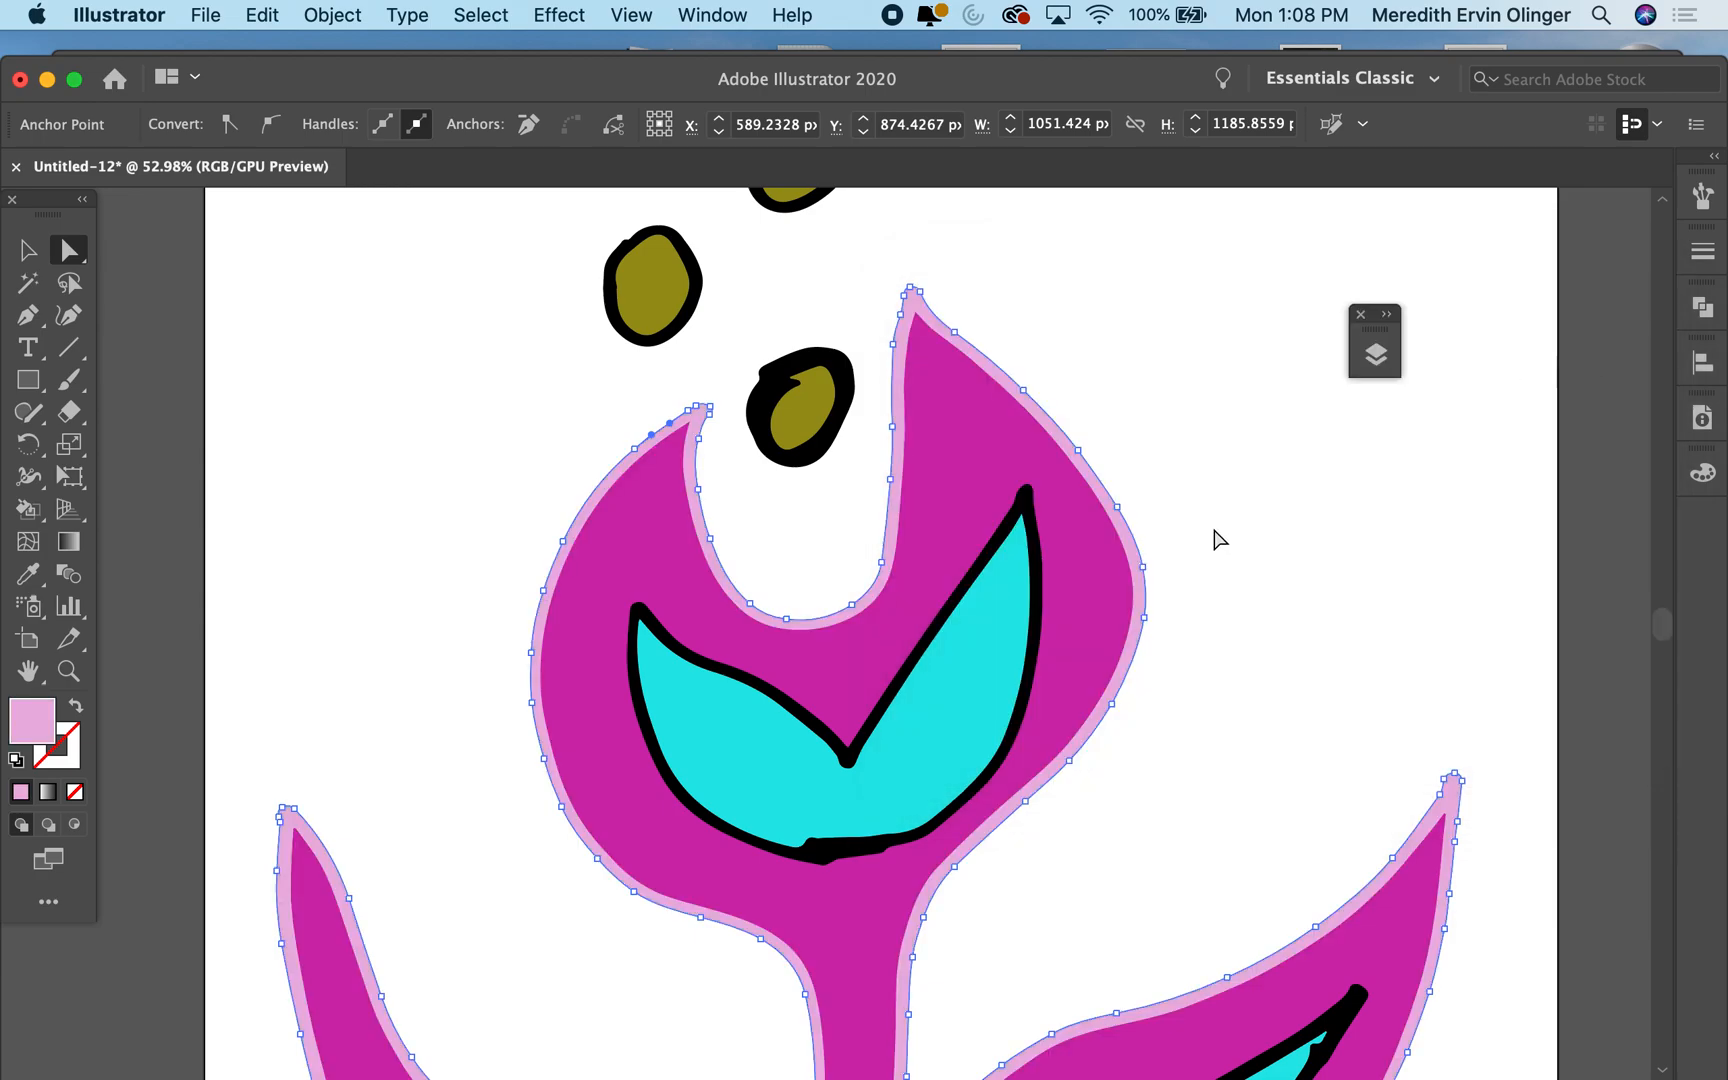
Step: Recolor the black outline around the flower head's cyan inner shape with the outer outline's light pink using the Eyedropper
{"action": "left_click", "coordinate": [1030, 540]}
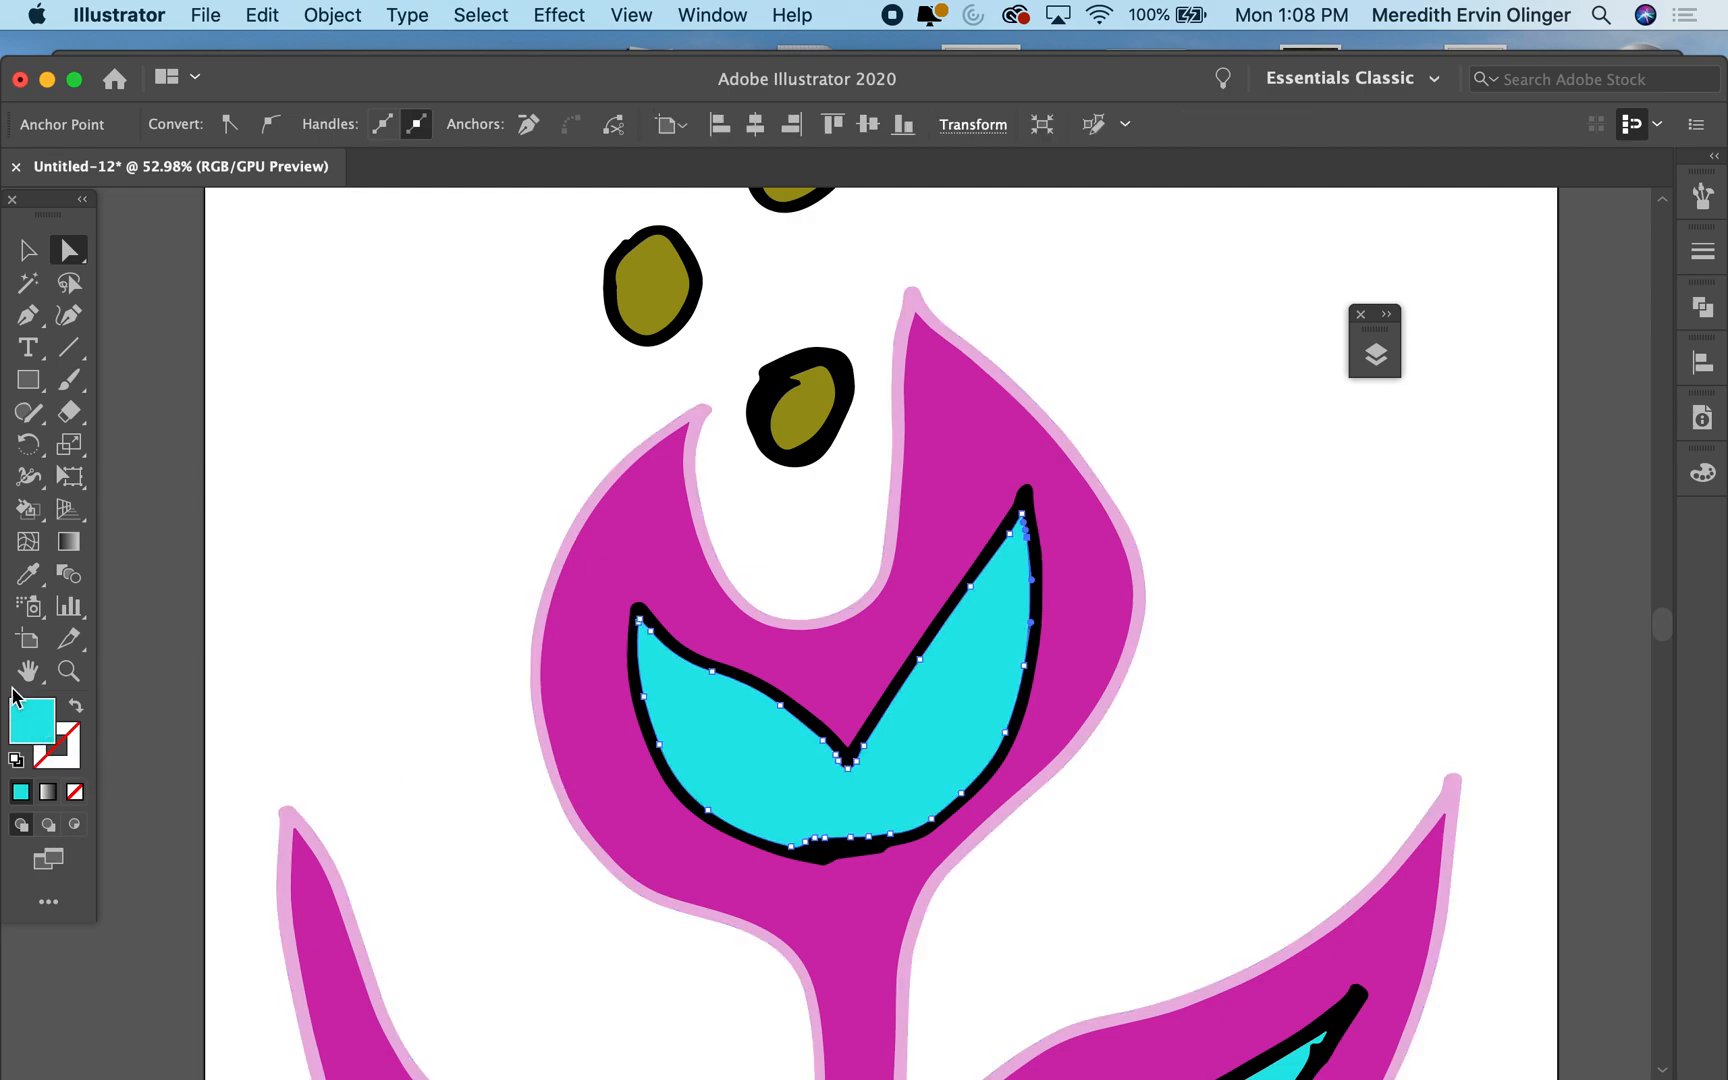
{"action": "left_click", "coordinate": [667, 638]}
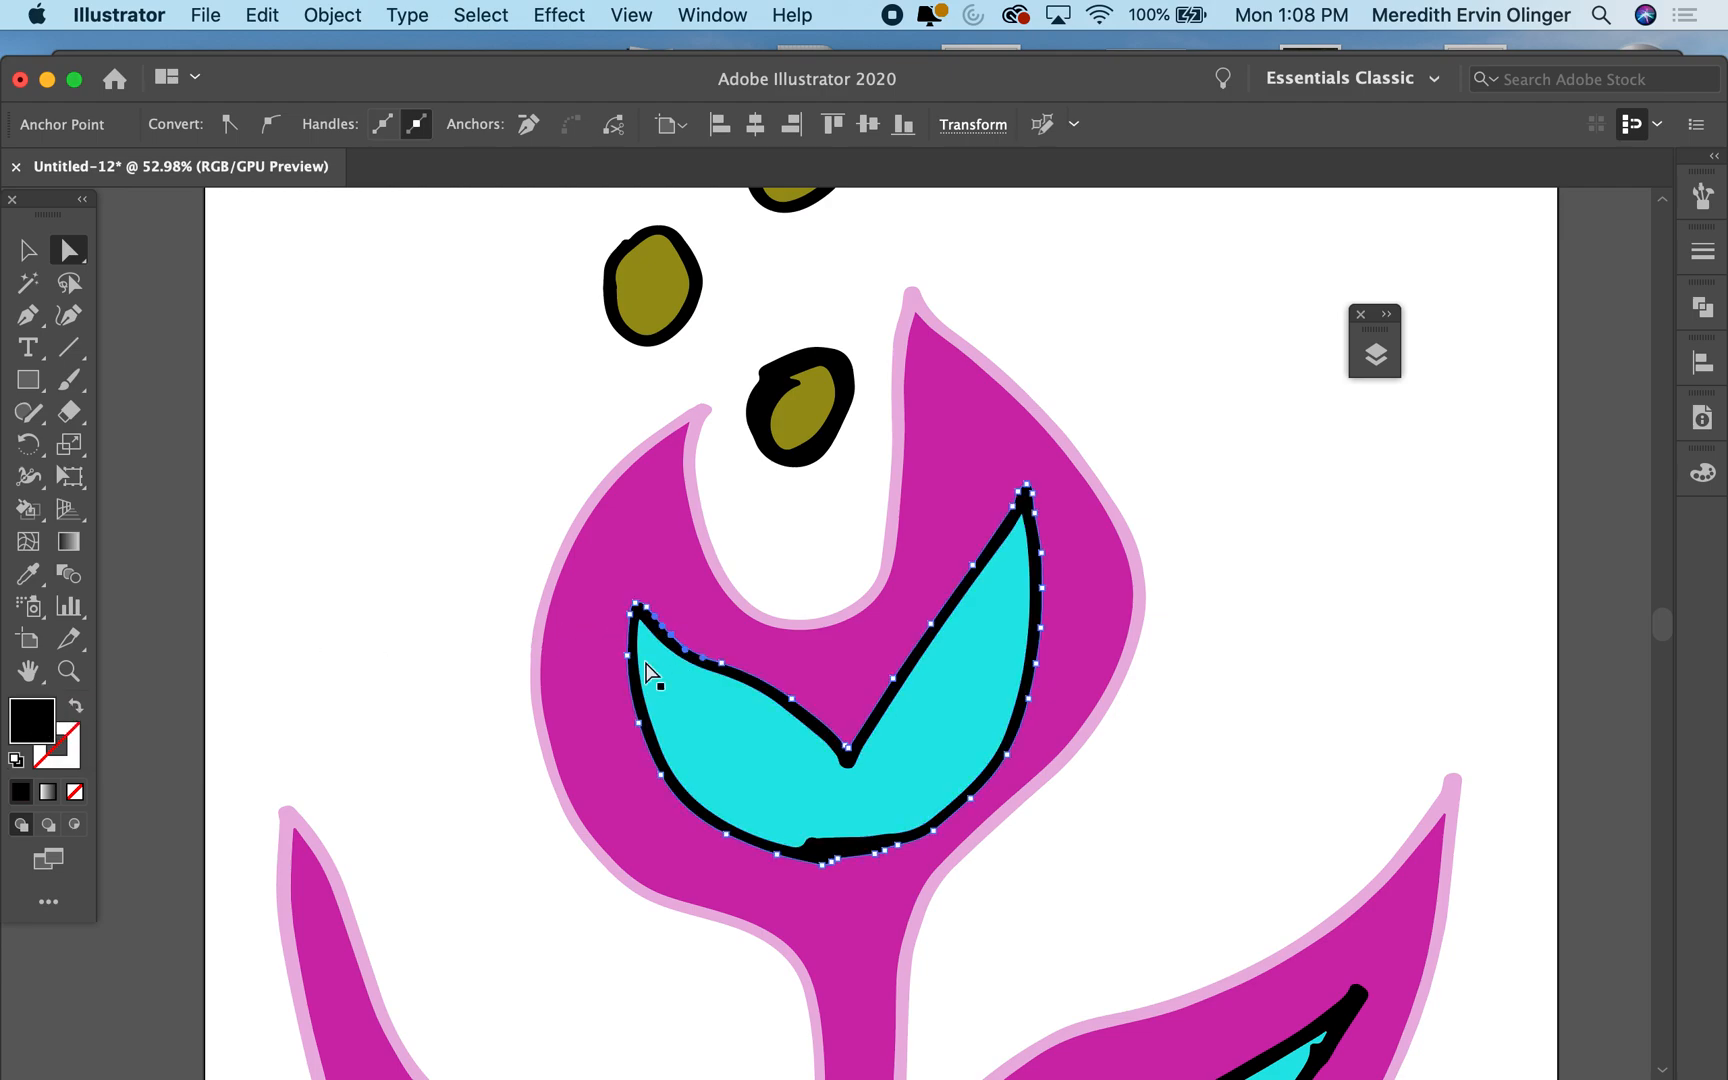
{"action": "left_click", "coordinate": [28, 573]}
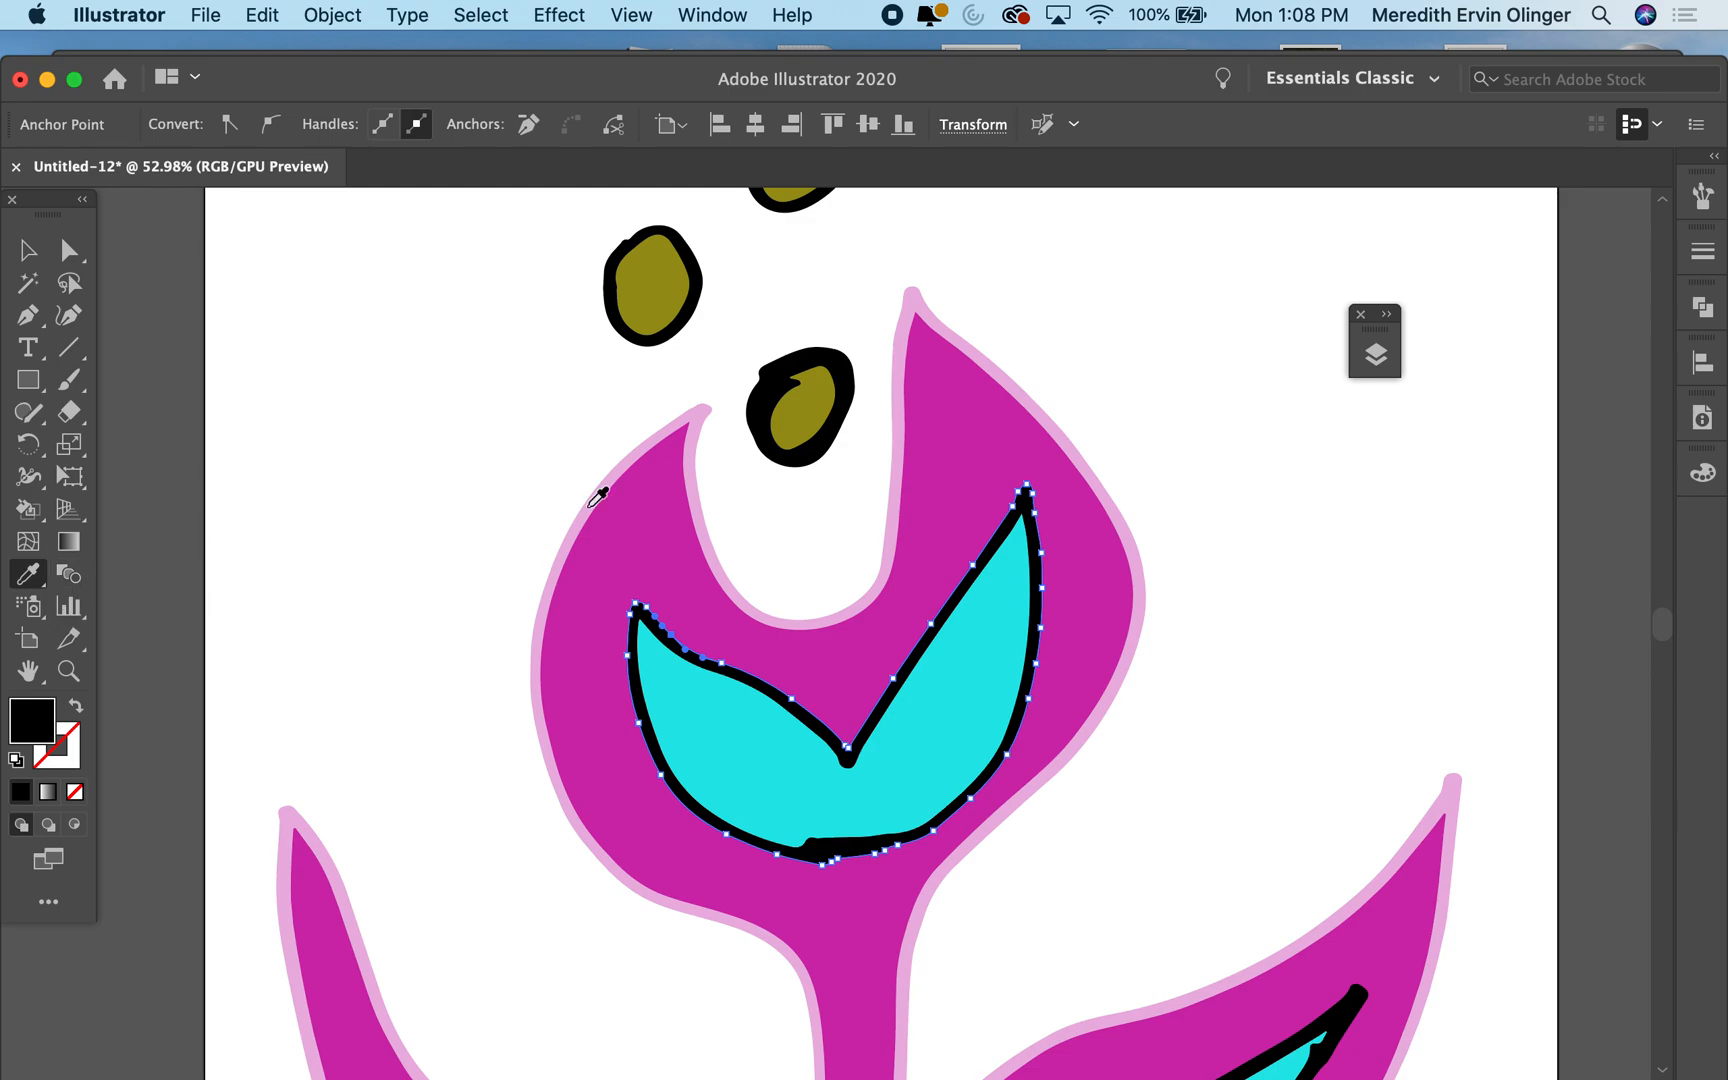
{"action": "left_click", "coordinate": [699, 509]}
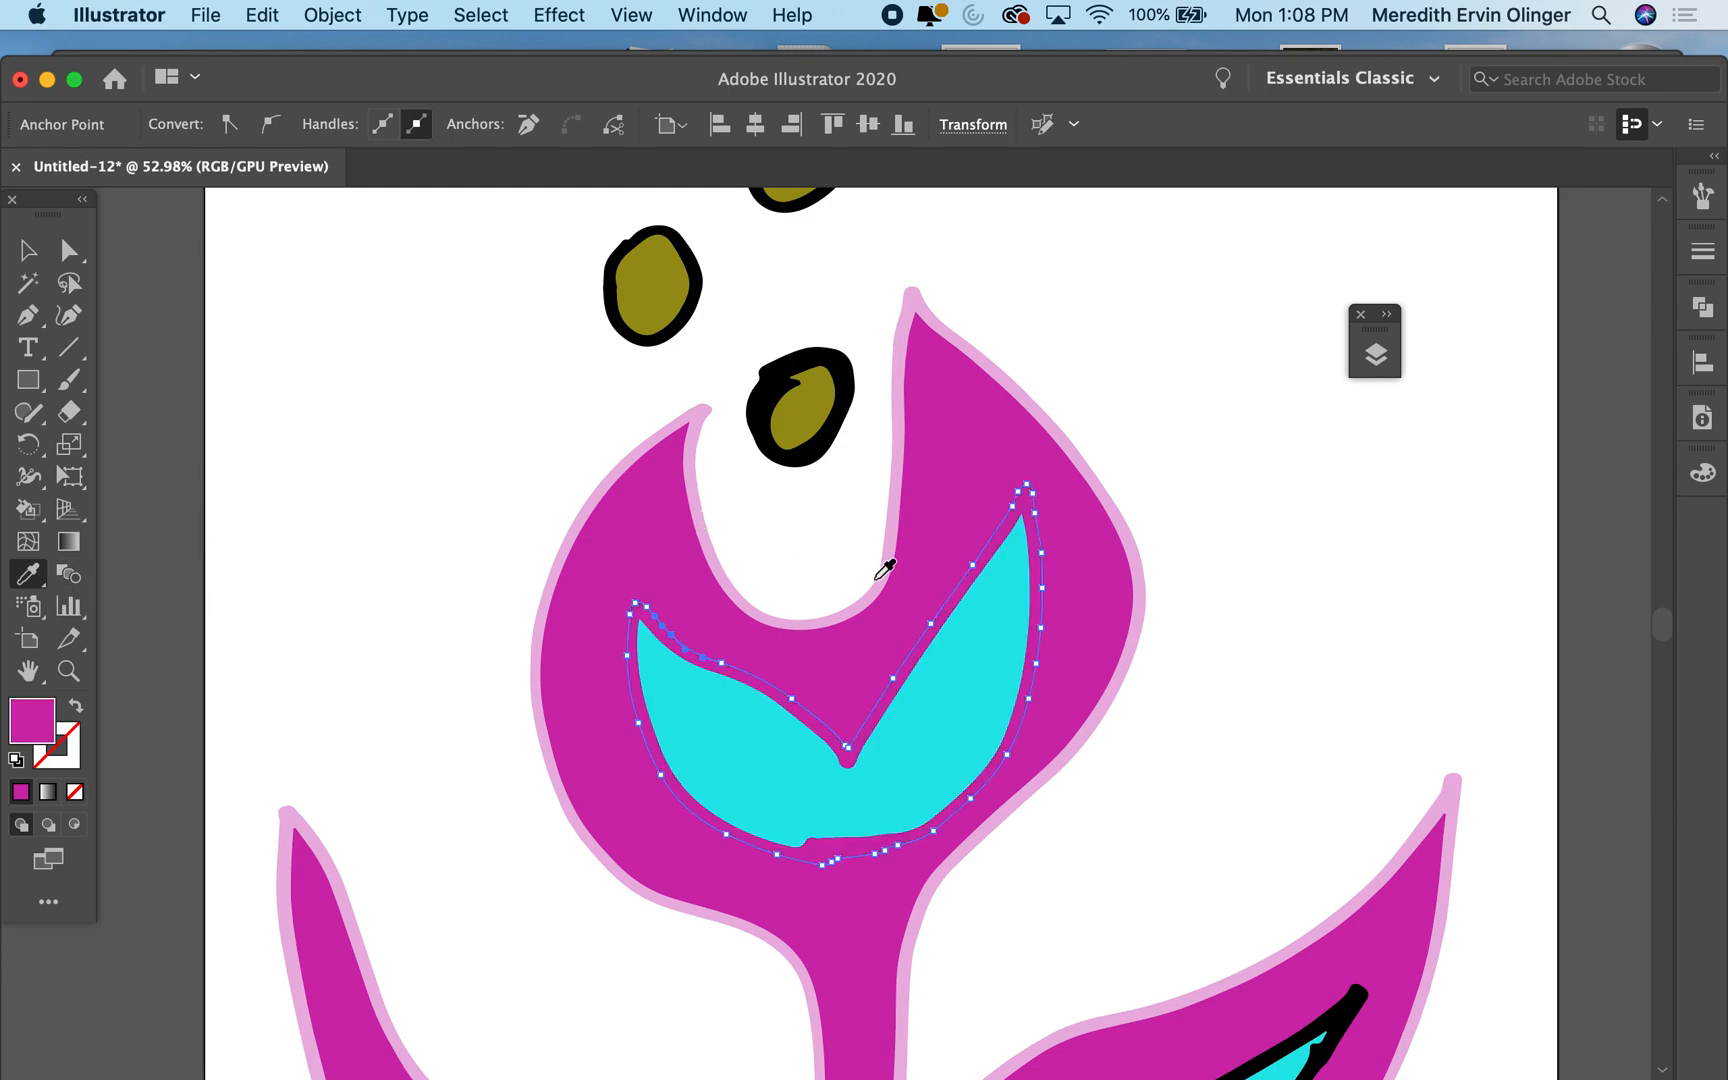
{"action": "left_click", "coordinate": [896, 519]}
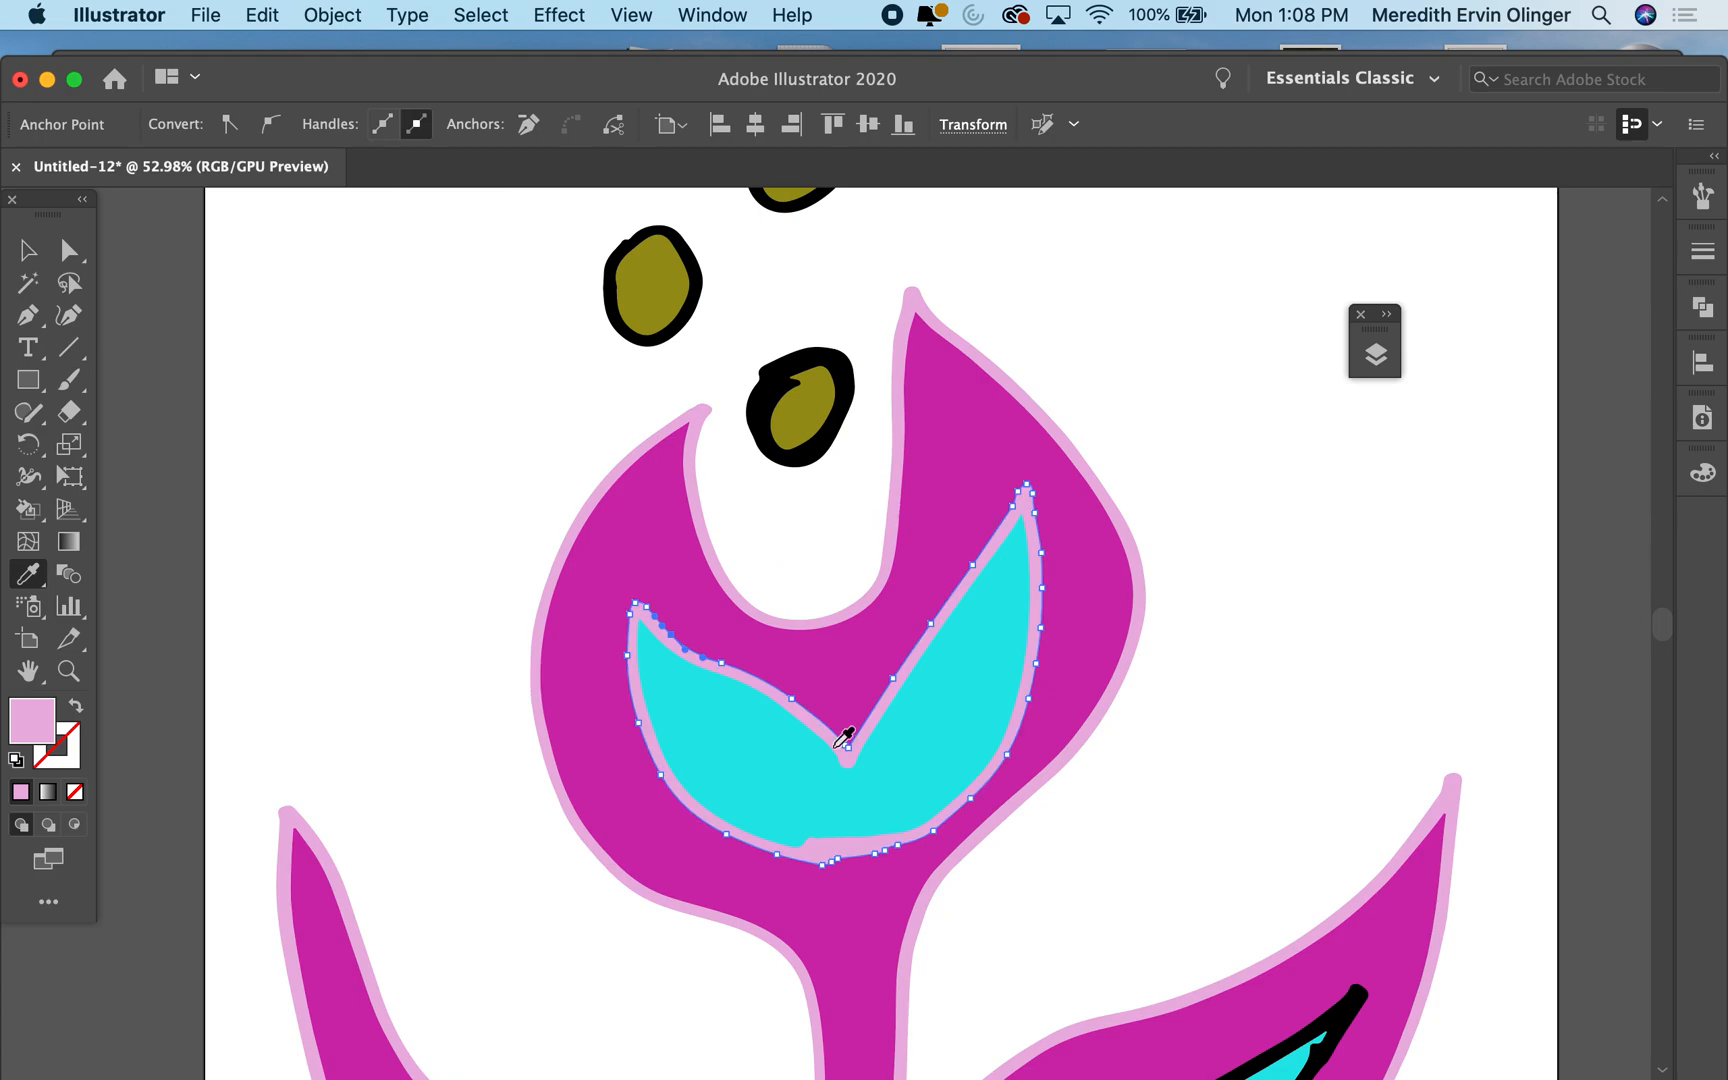
Step: Directly select the black outline of the lowest olive dot above the flower and fill it with bright orange, hue 25°
{"action": "scroll", "coordinate": [855, 770], "scroll_direction": "down", "scroll_amount": 5}
{"action": "scroll", "coordinate": [852, 771], "scroll_direction": "down", "scroll_amount": 4}
{"action": "scroll", "coordinate": [852, 771], "scroll_direction": "down", "scroll_amount": 4}
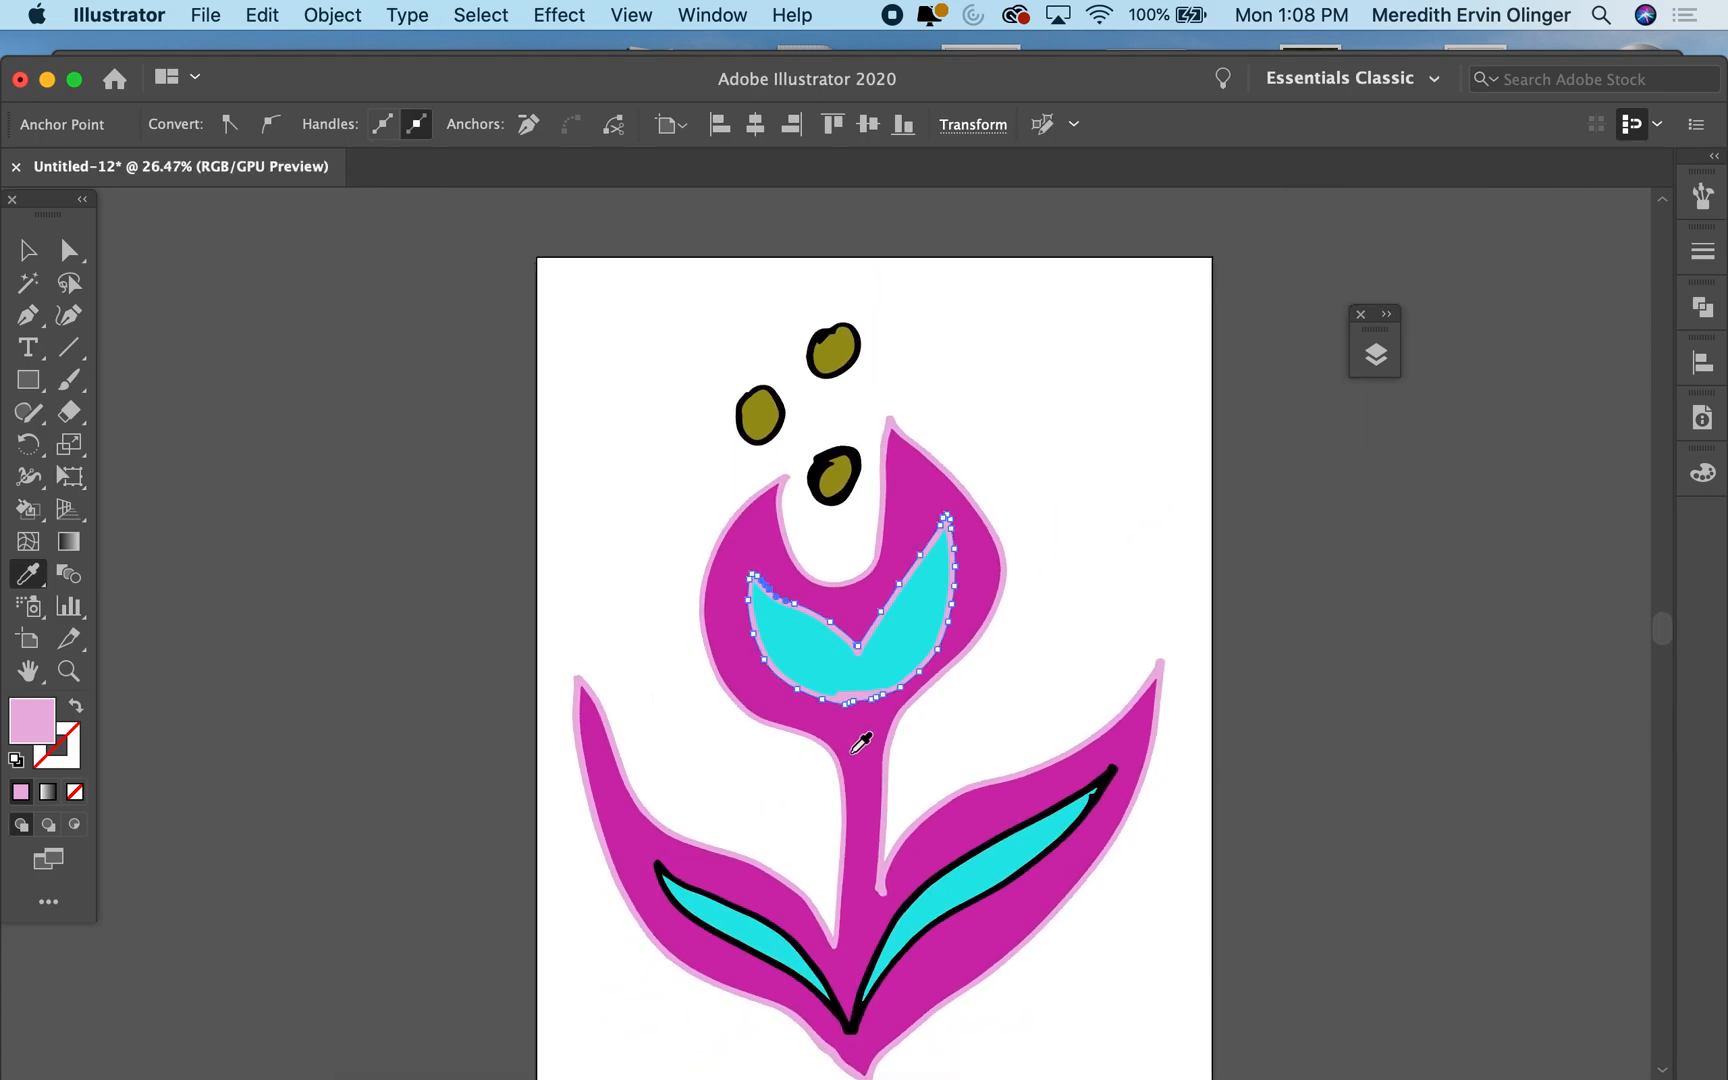
{"action": "scroll", "coordinate": [860, 742], "scroll_direction": "down", "scroll_amount": 2}
{"action": "scroll", "coordinate": [856, 735], "scroll_direction": "up", "scroll_amount": 3}
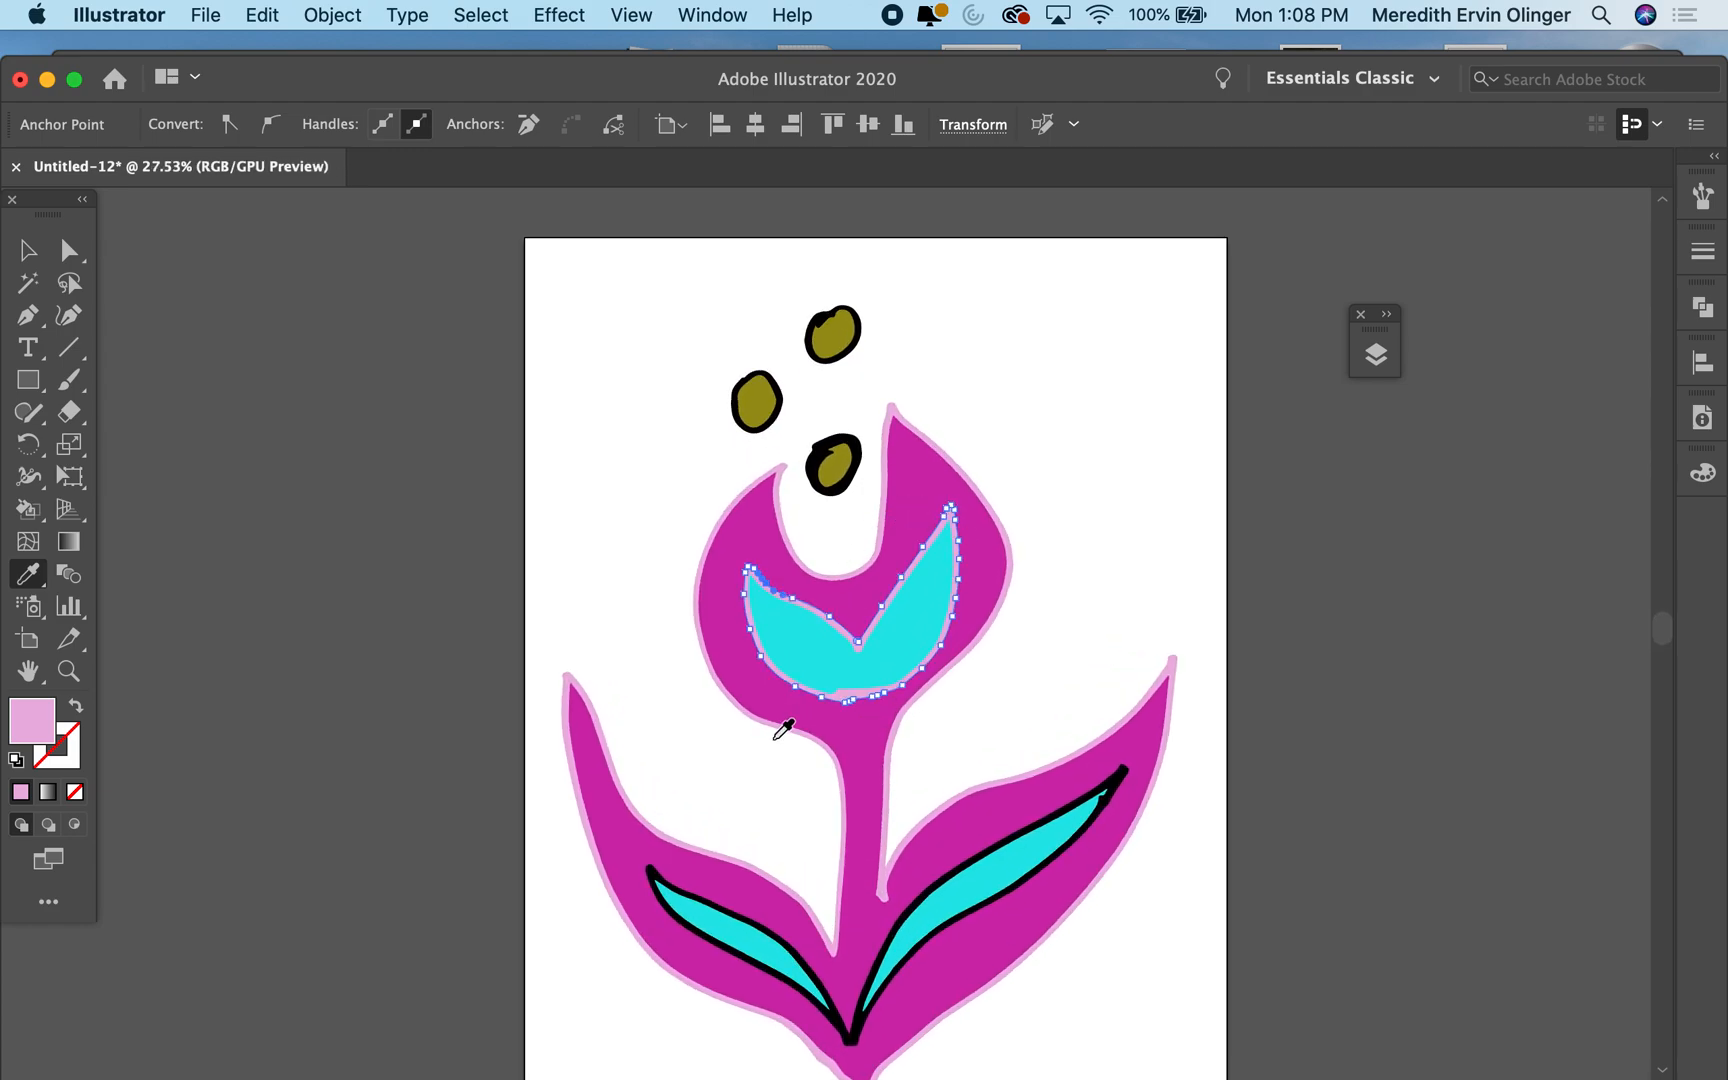
{"action": "left_click", "coordinate": [28, 251]}
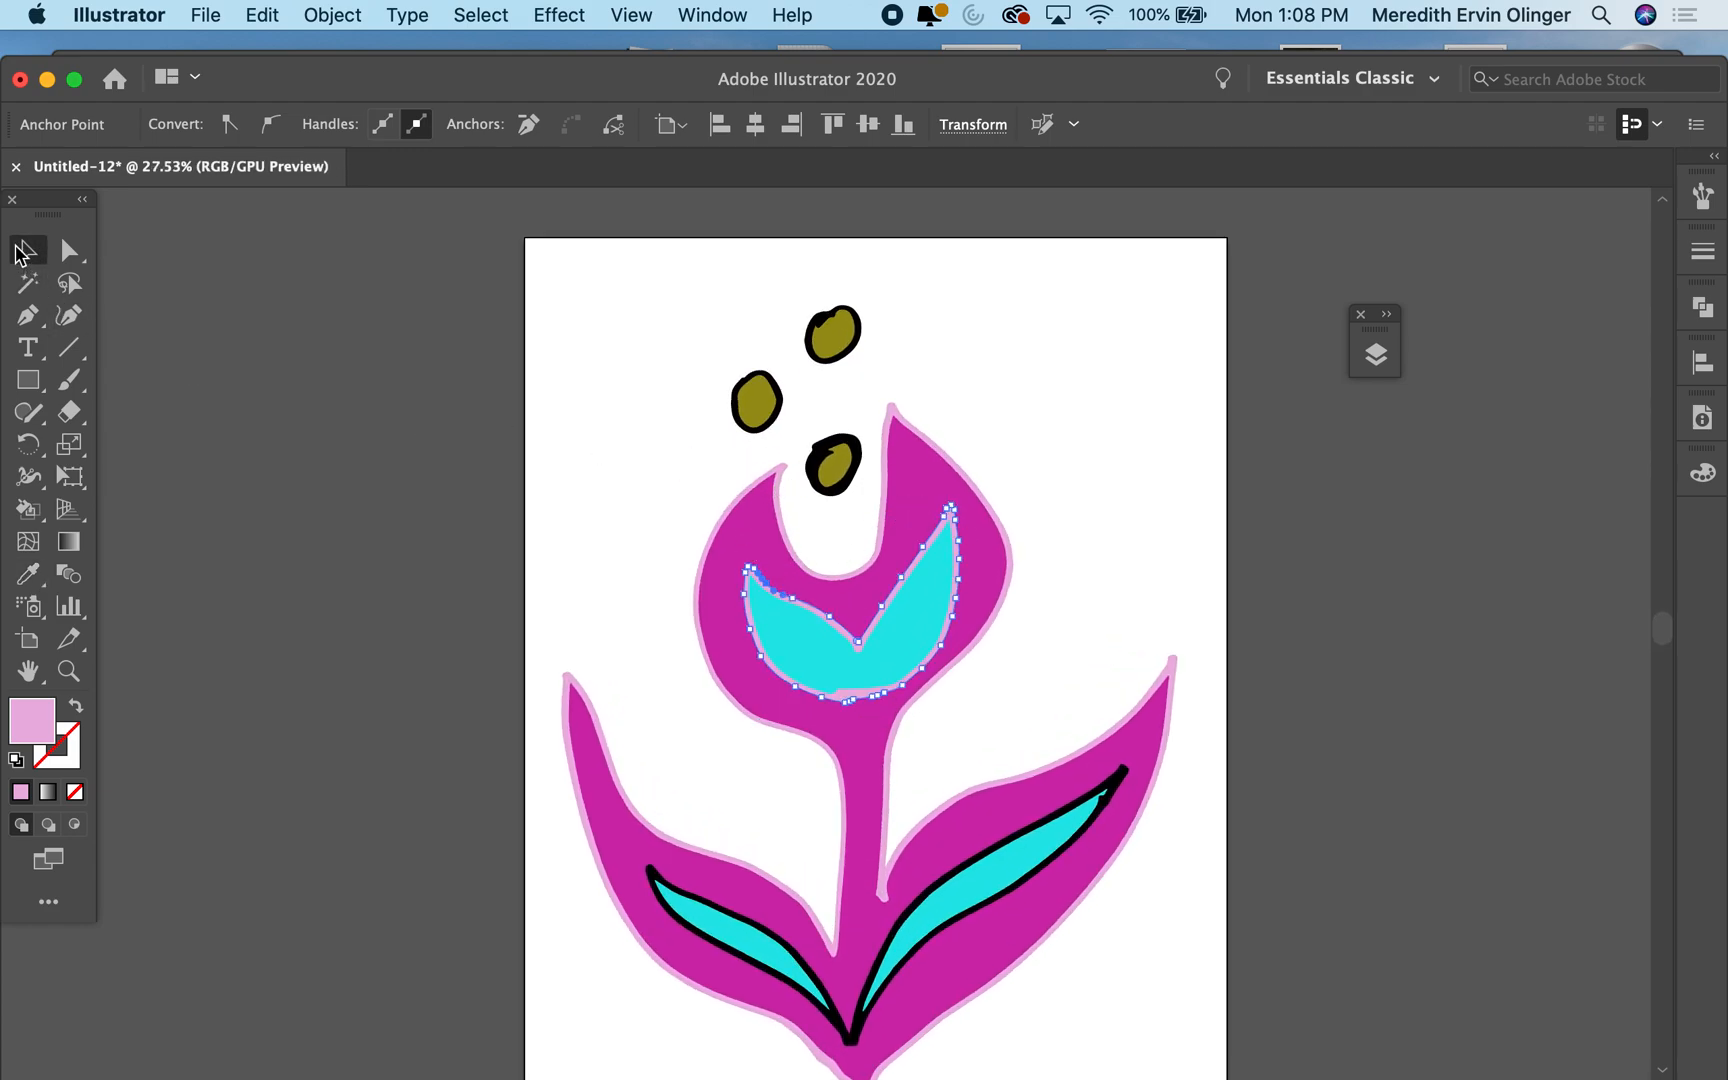
{"action": "scroll", "coordinate": [990, 676], "scroll_direction": "down", "scroll_amount": 2}
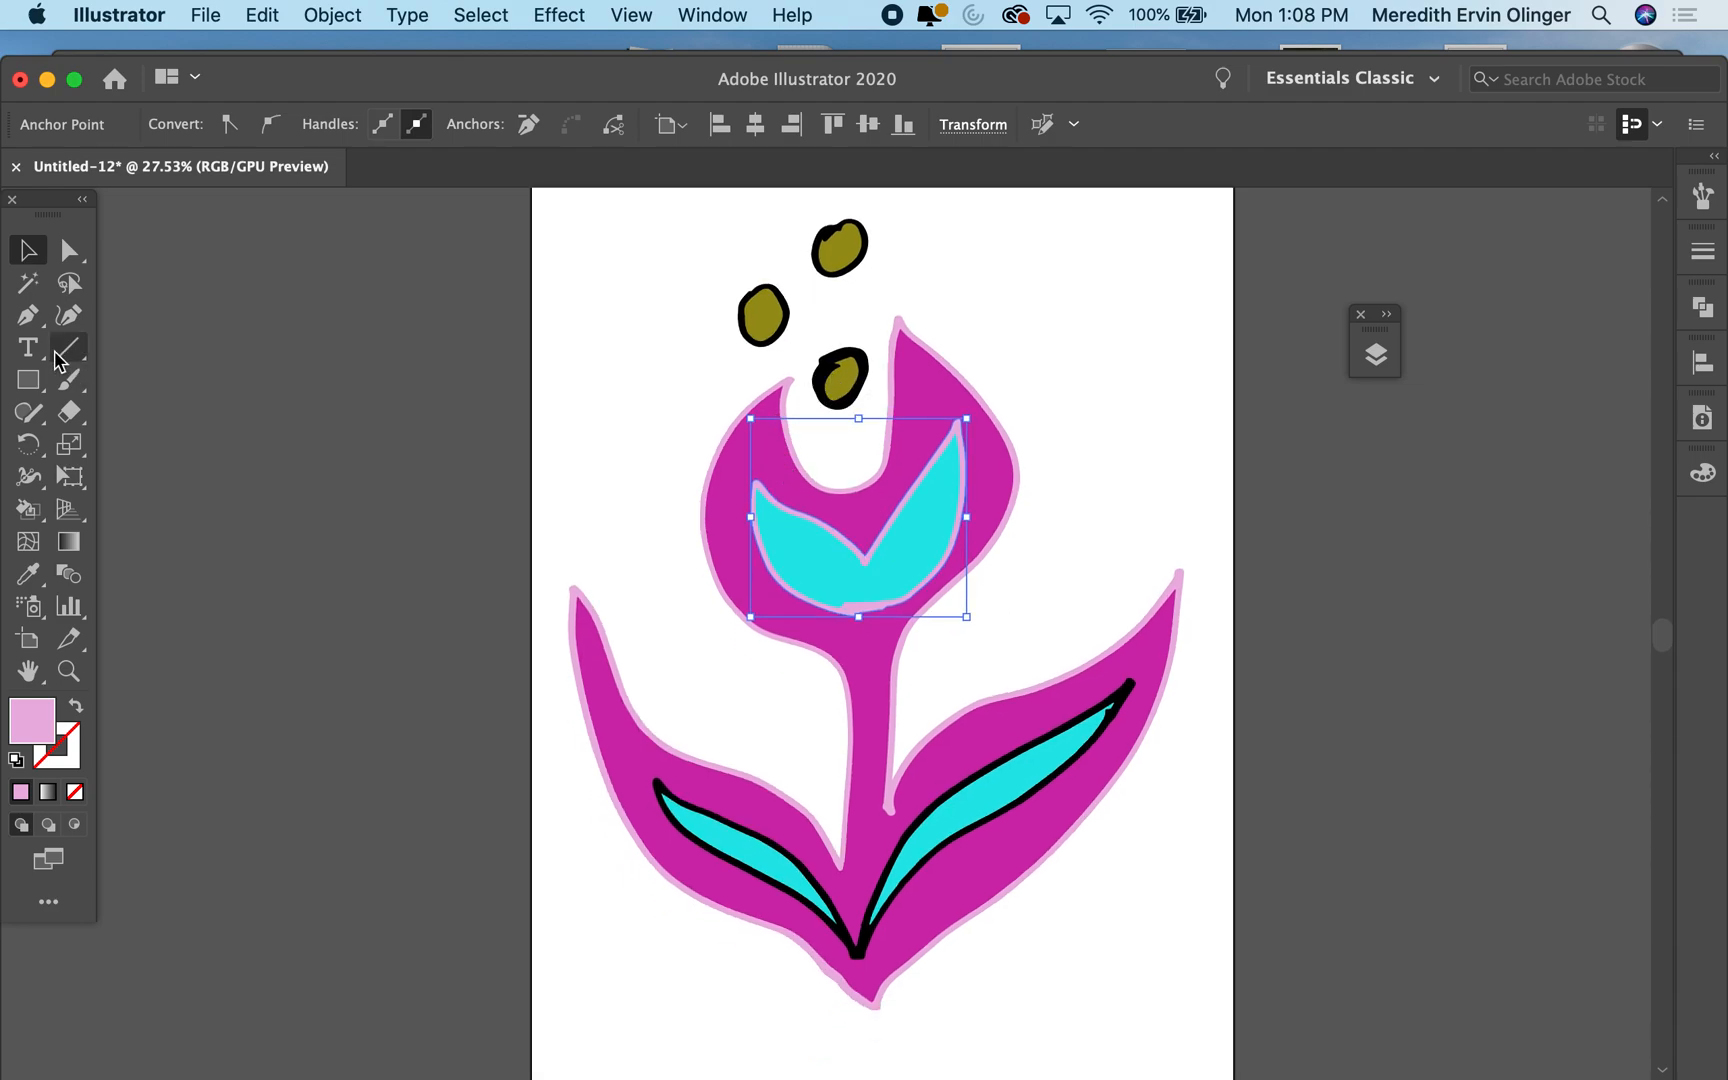
{"action": "left_click", "coordinate": [69, 250]}
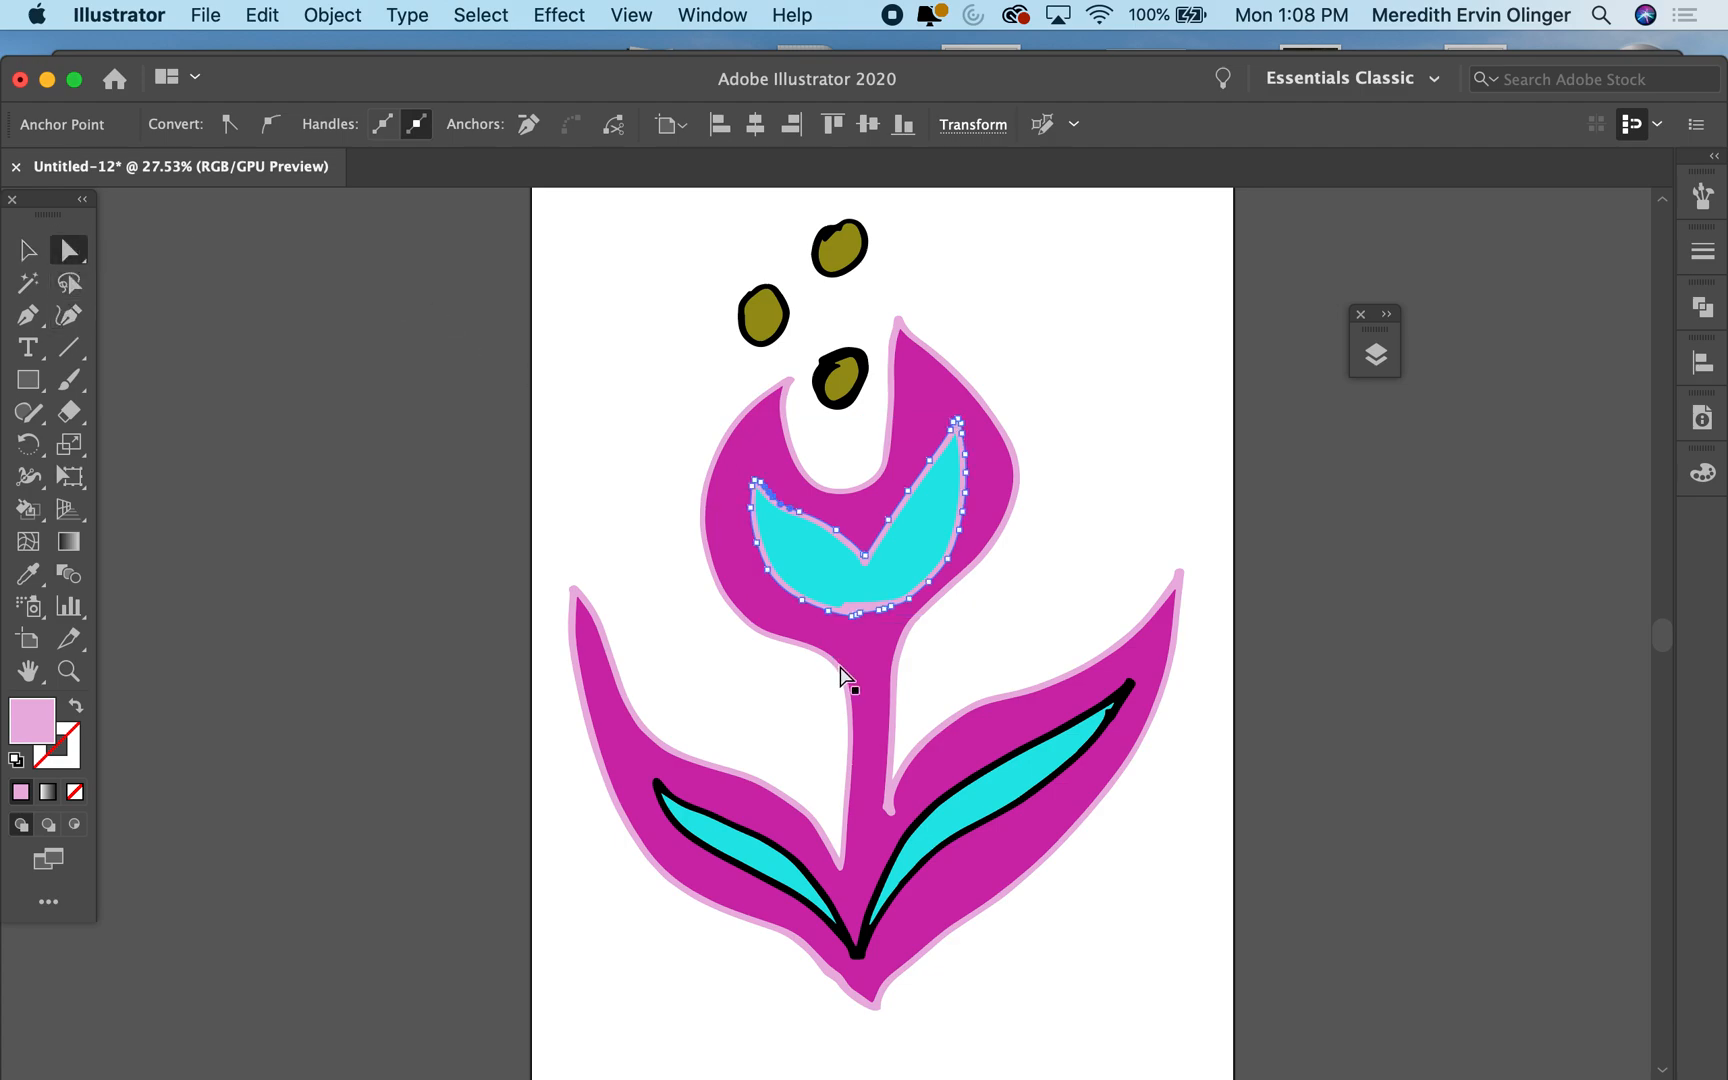
{"action": "left_click", "coordinate": [843, 408]}
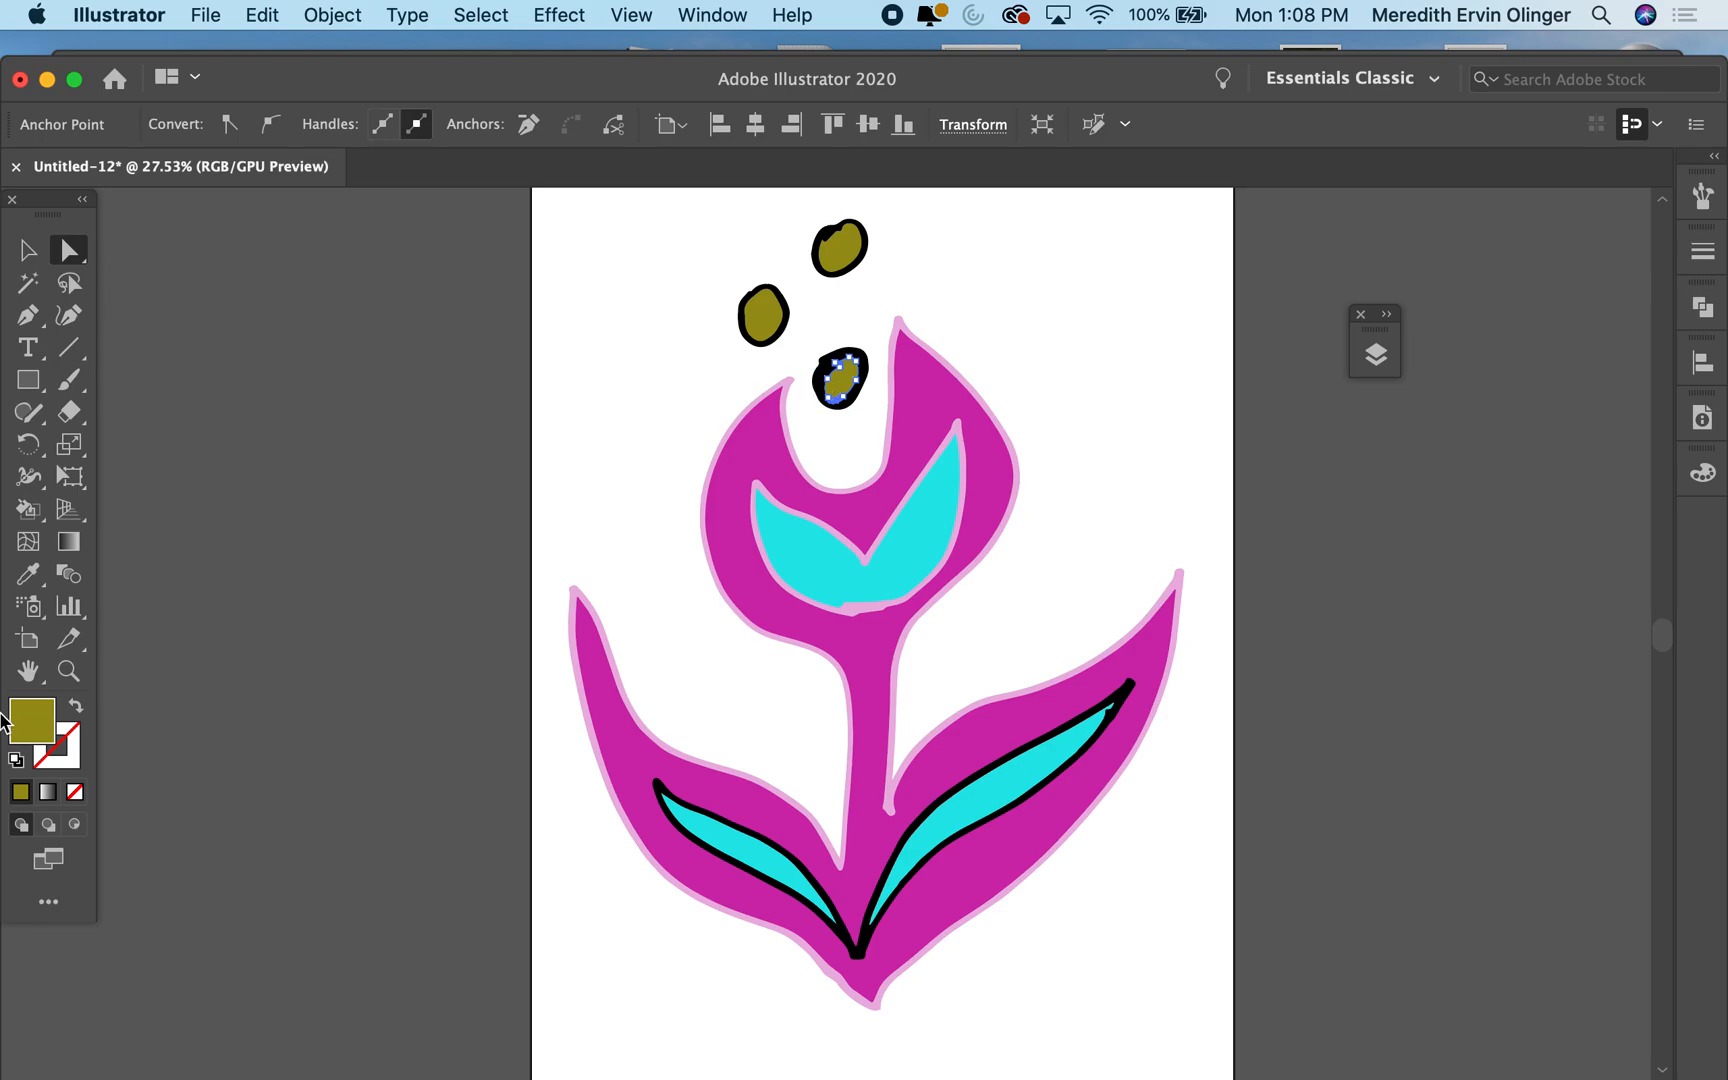
{"action": "scroll", "coordinate": [829, 374], "scroll_direction": "up", "scroll_amount": 5}
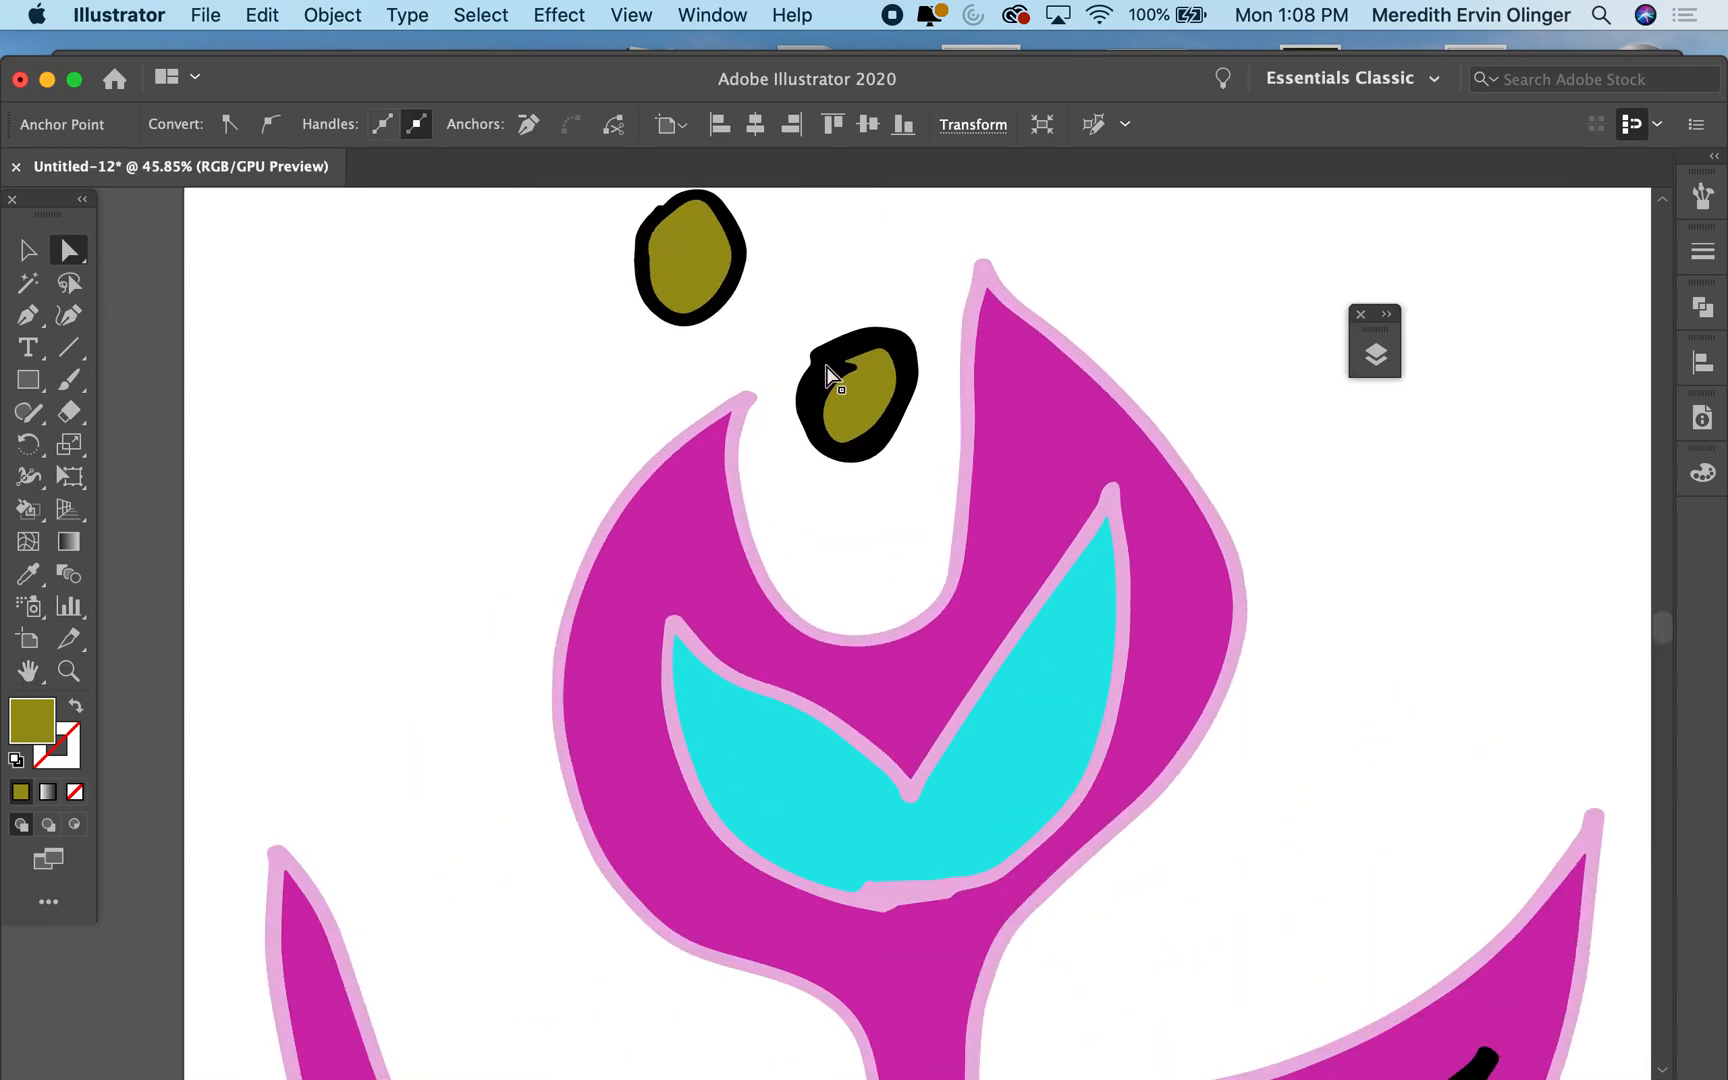
{"action": "left_click", "coordinate": [818, 374]}
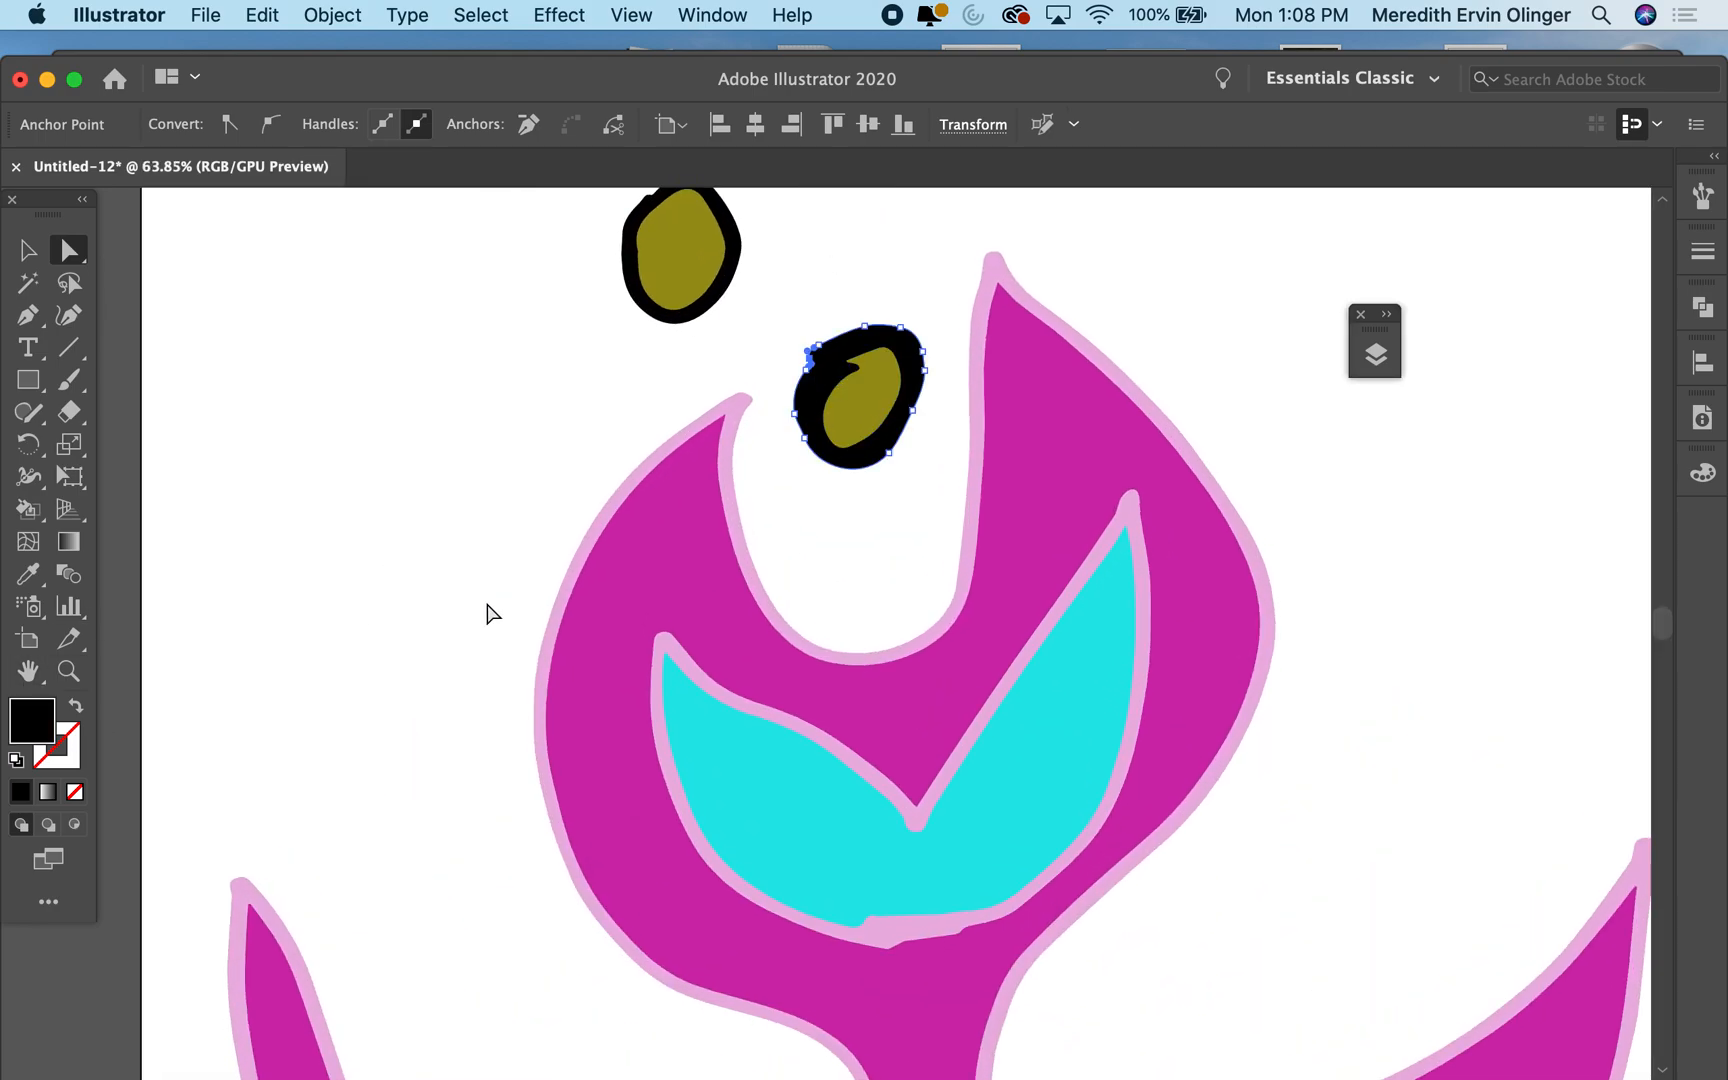
{"action": "double_click", "coordinate": [33, 726]}
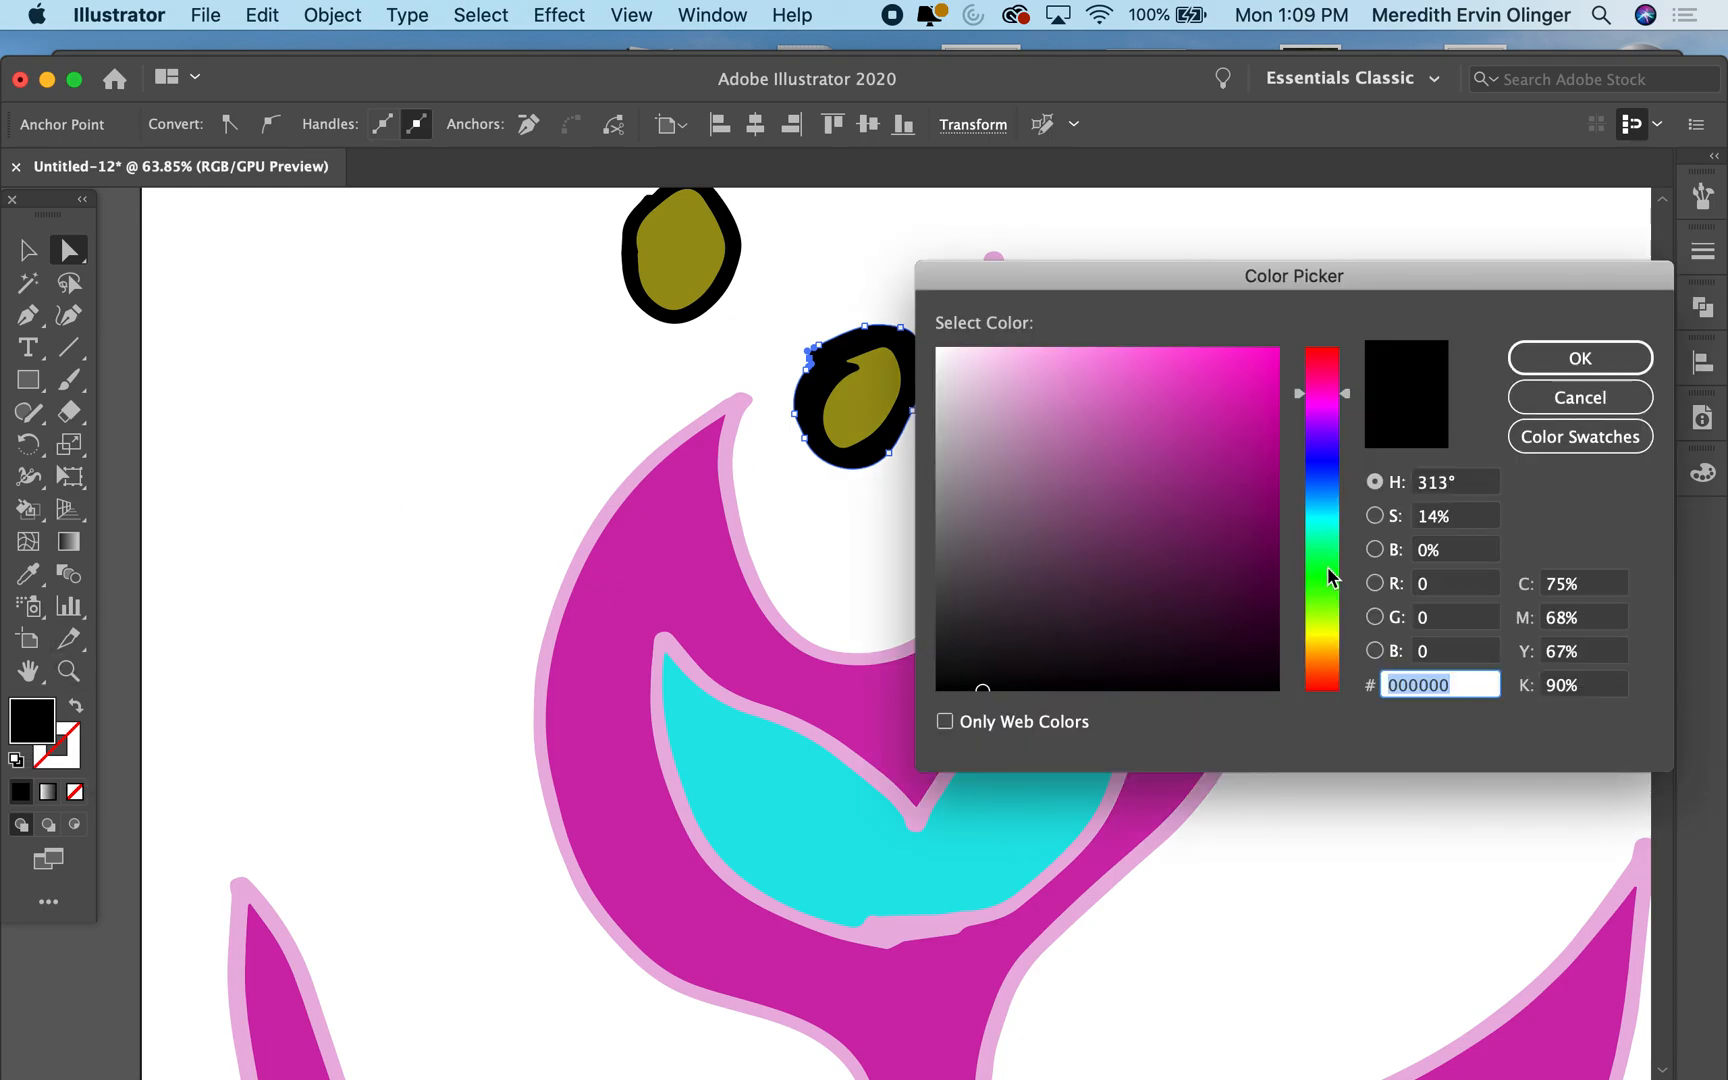
{"action": "left_click", "coordinate": [1326, 668]}
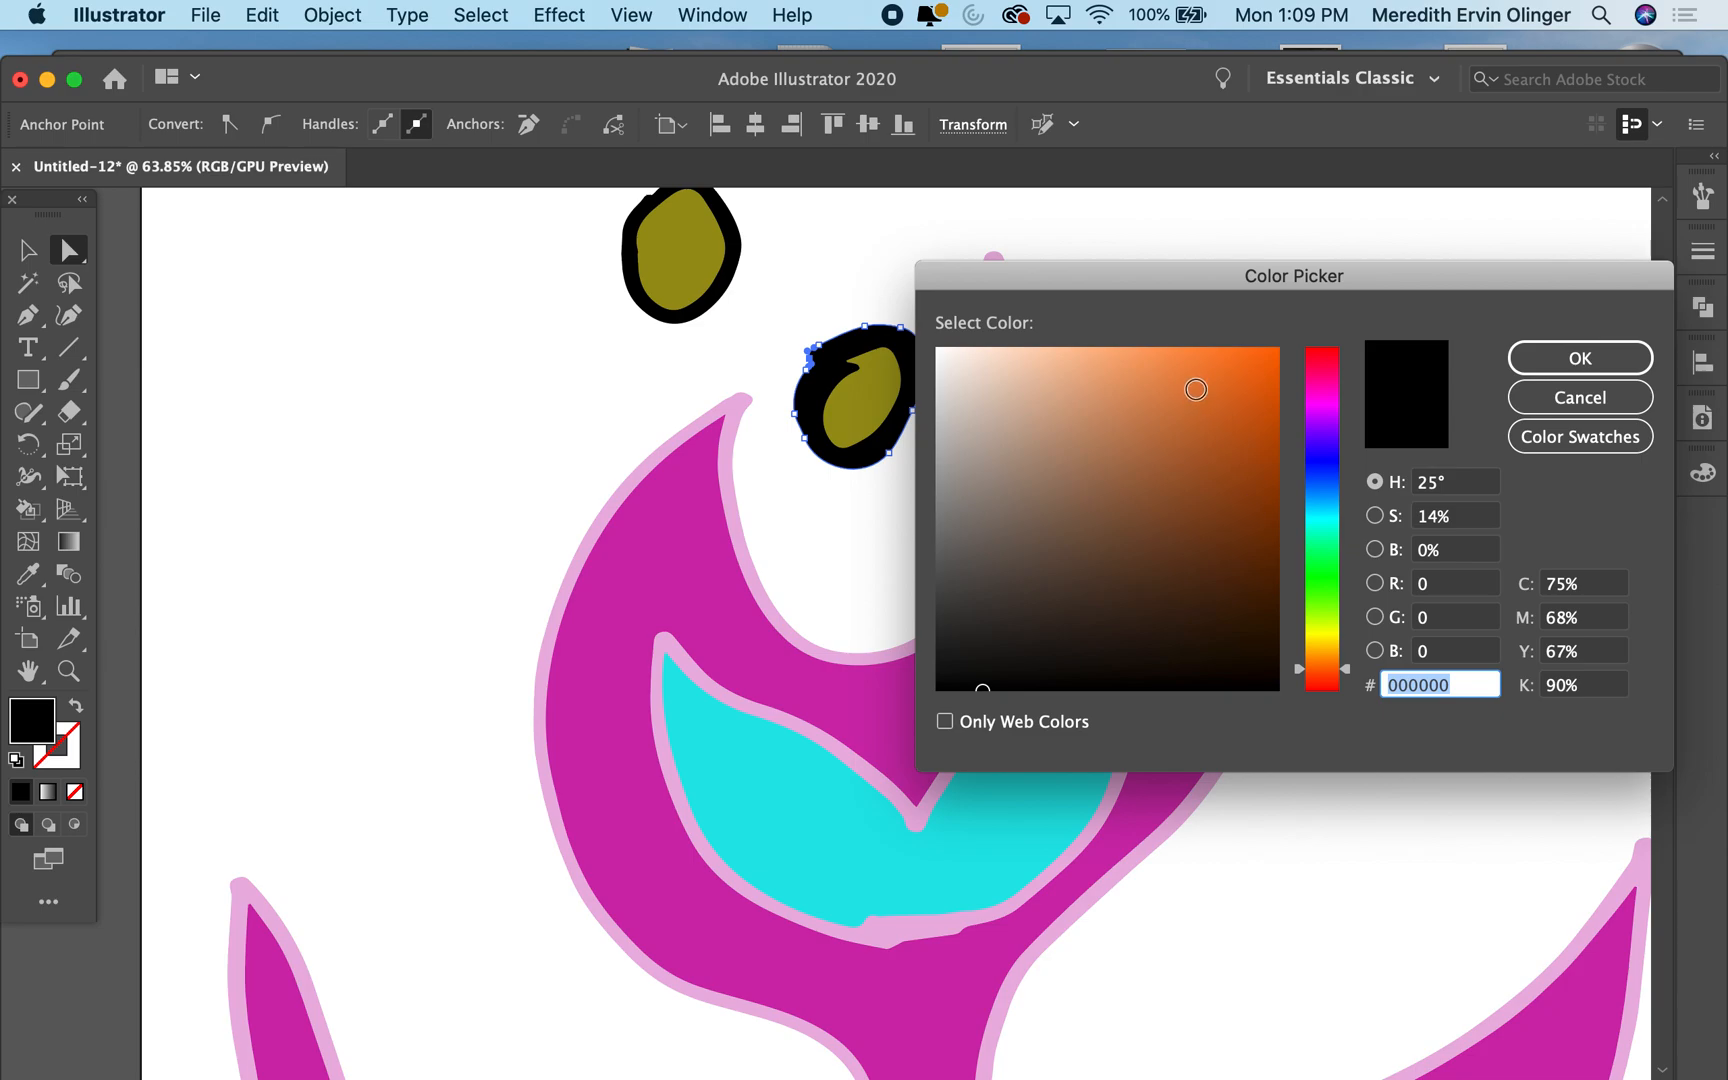
{"action": "left_click", "coordinate": [1224, 370]}
{"action": "left_click", "coordinate": [1525, 368]}
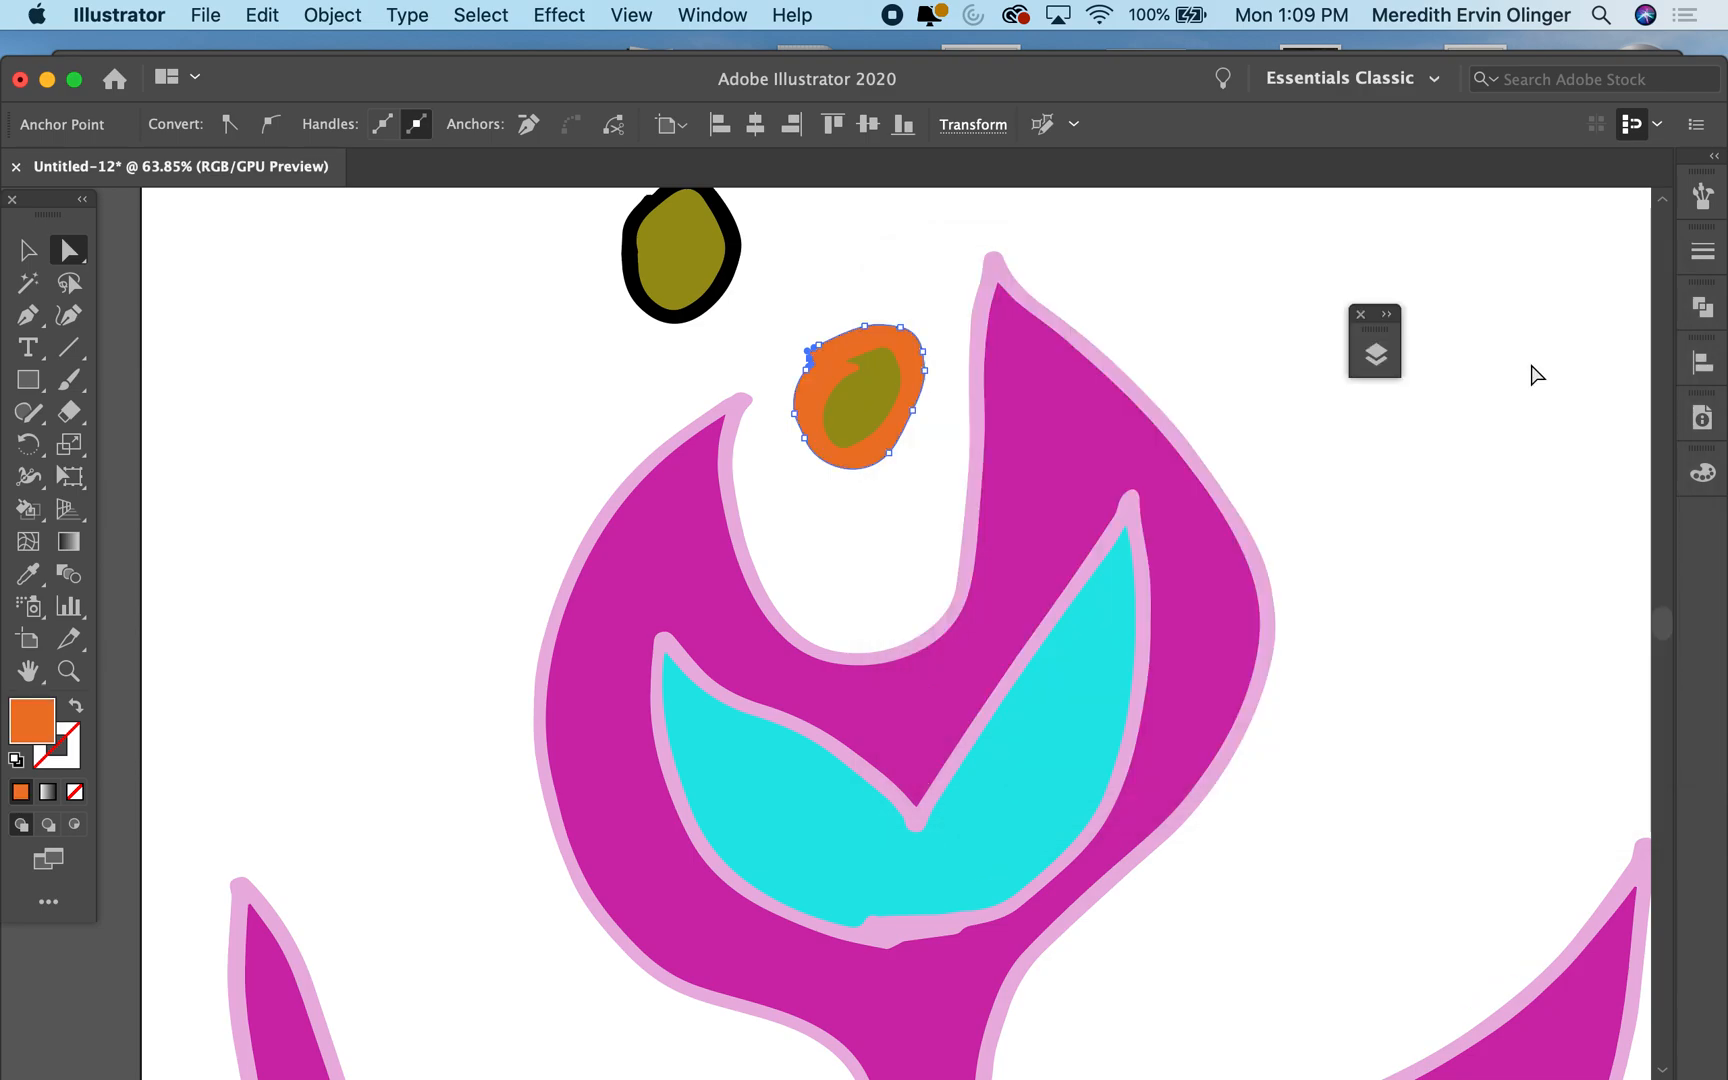
Step: Recolor the black outline of the middle olive dot with the lowest dot's orange using the Eyedropper
{"action": "scroll", "coordinate": [883, 509], "scroll_direction": "down", "scroll_amount": 3}
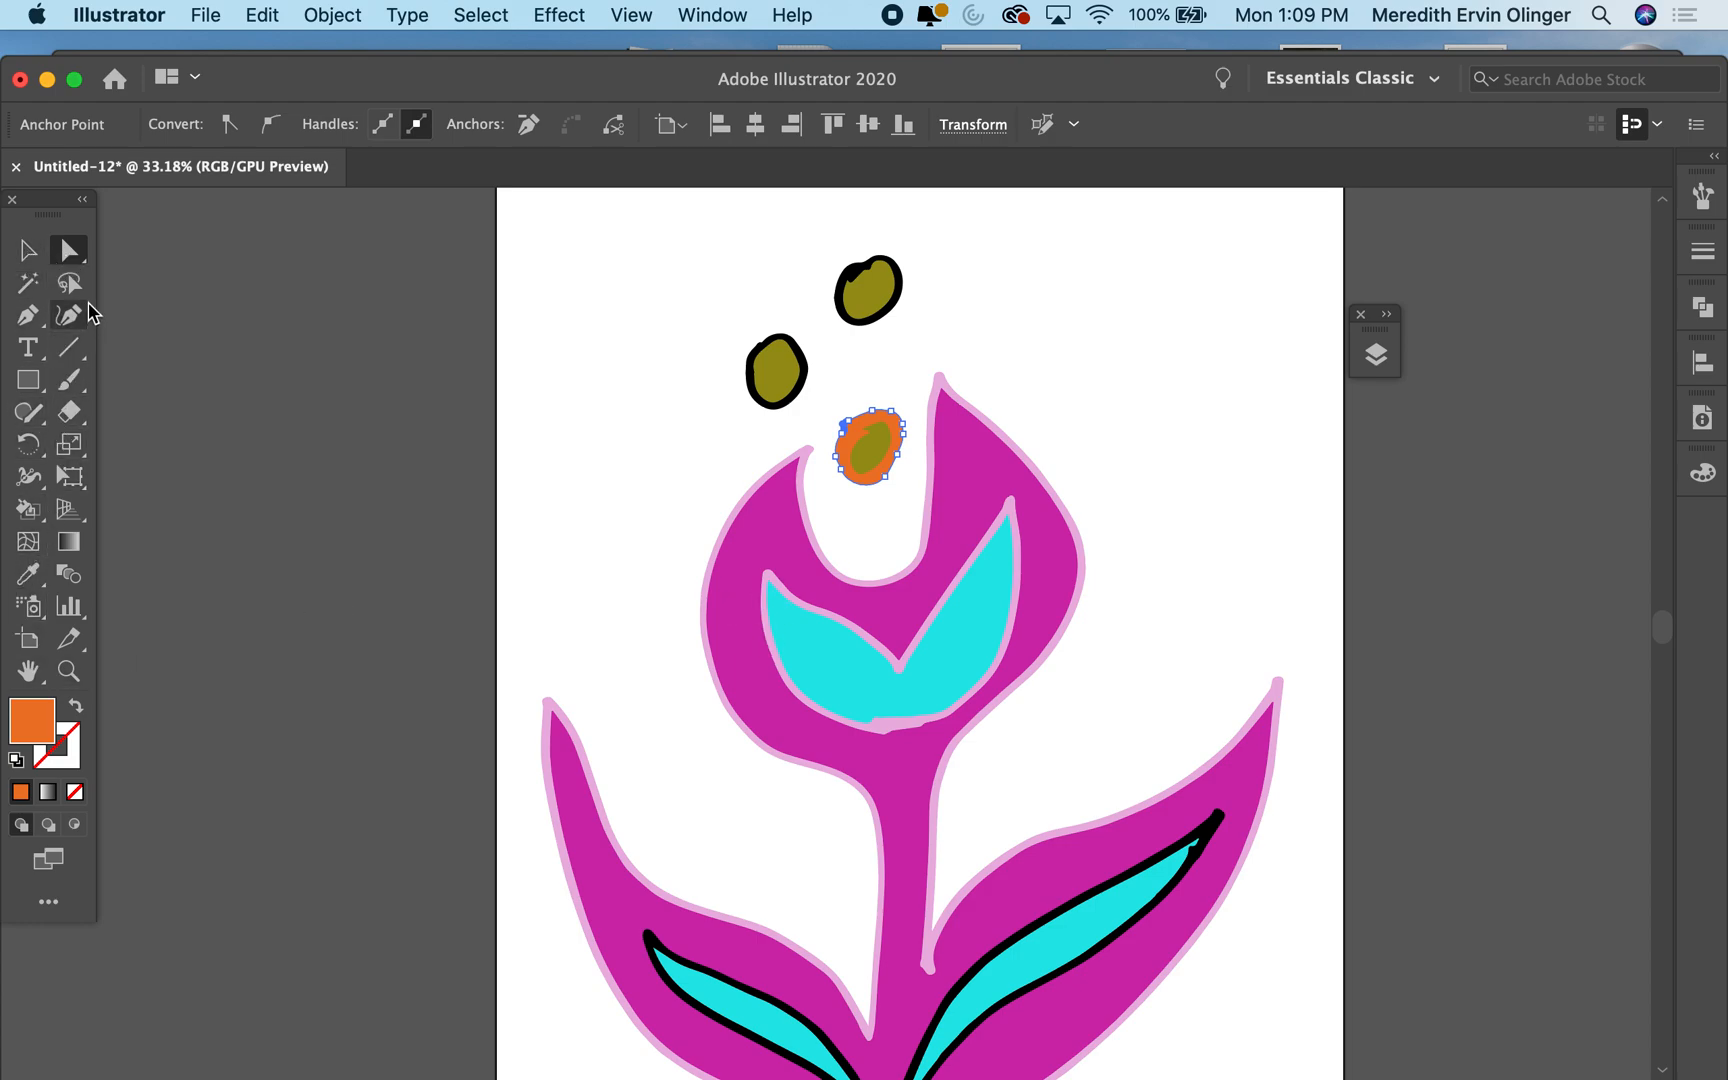
{"action": "scroll", "coordinate": [819, 384], "scroll_direction": "up", "scroll_amount": 1}
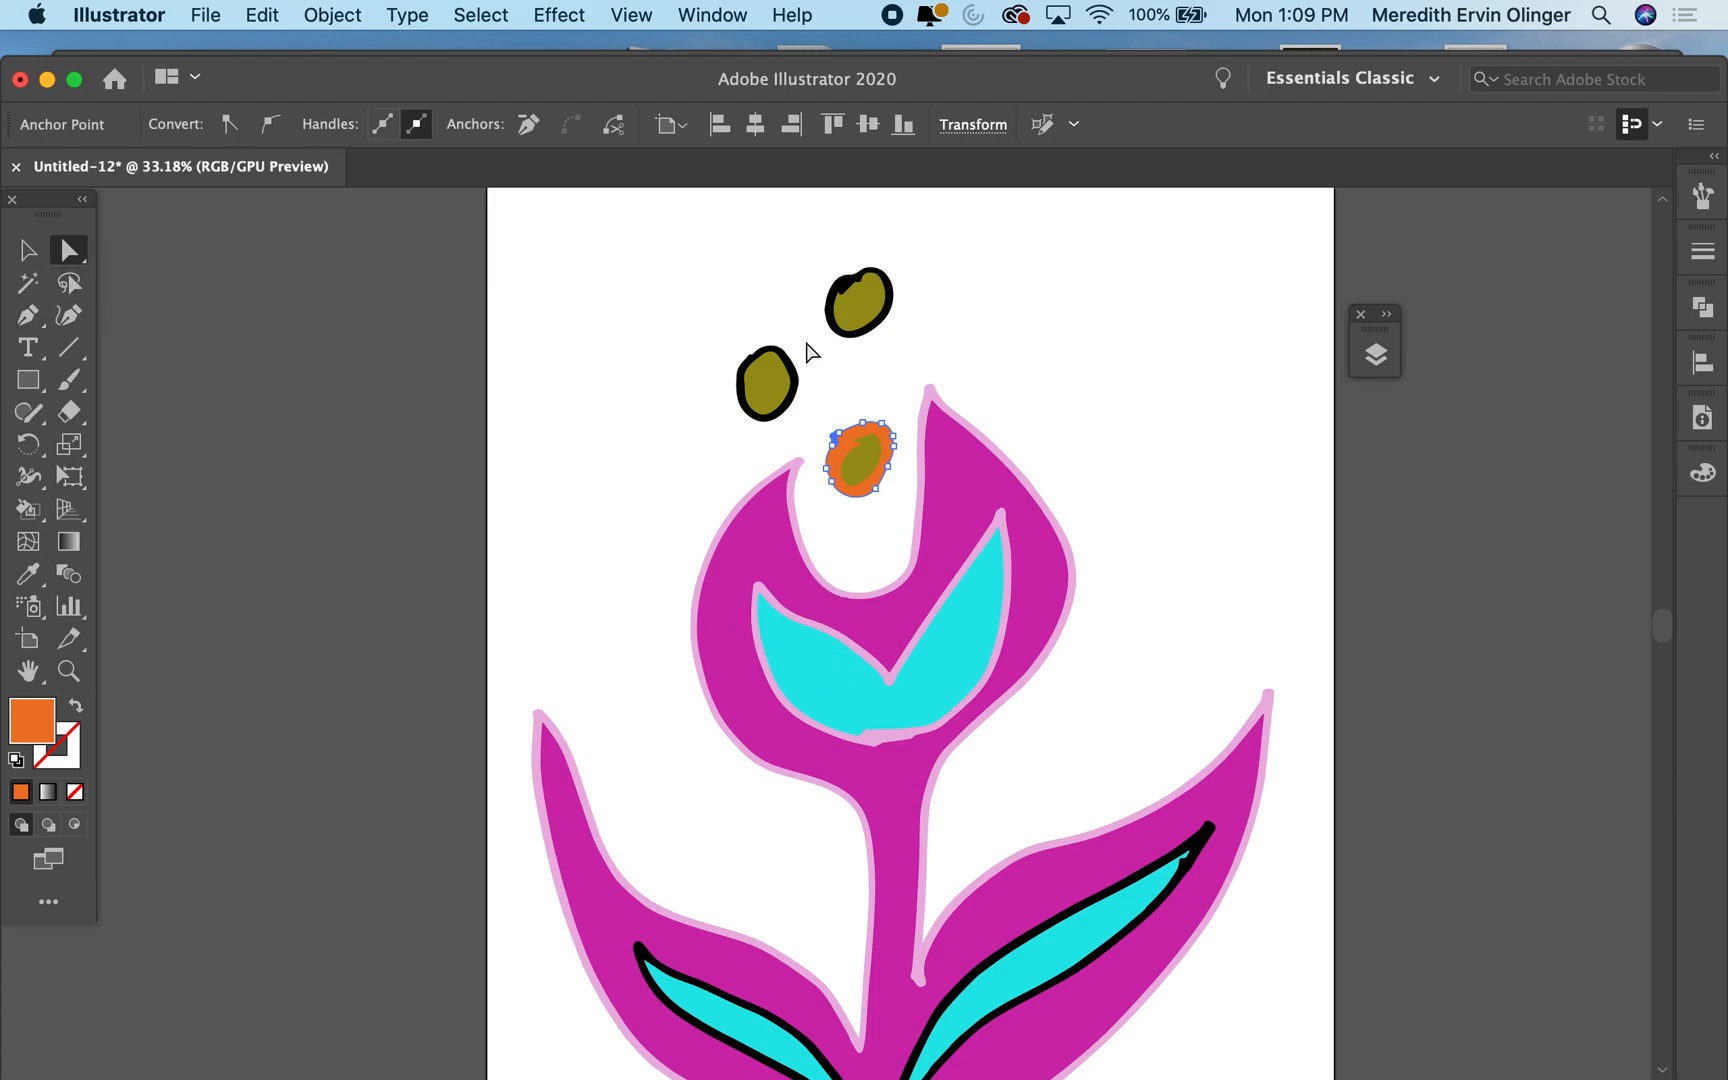
{"action": "left_click", "coordinate": [787, 370]}
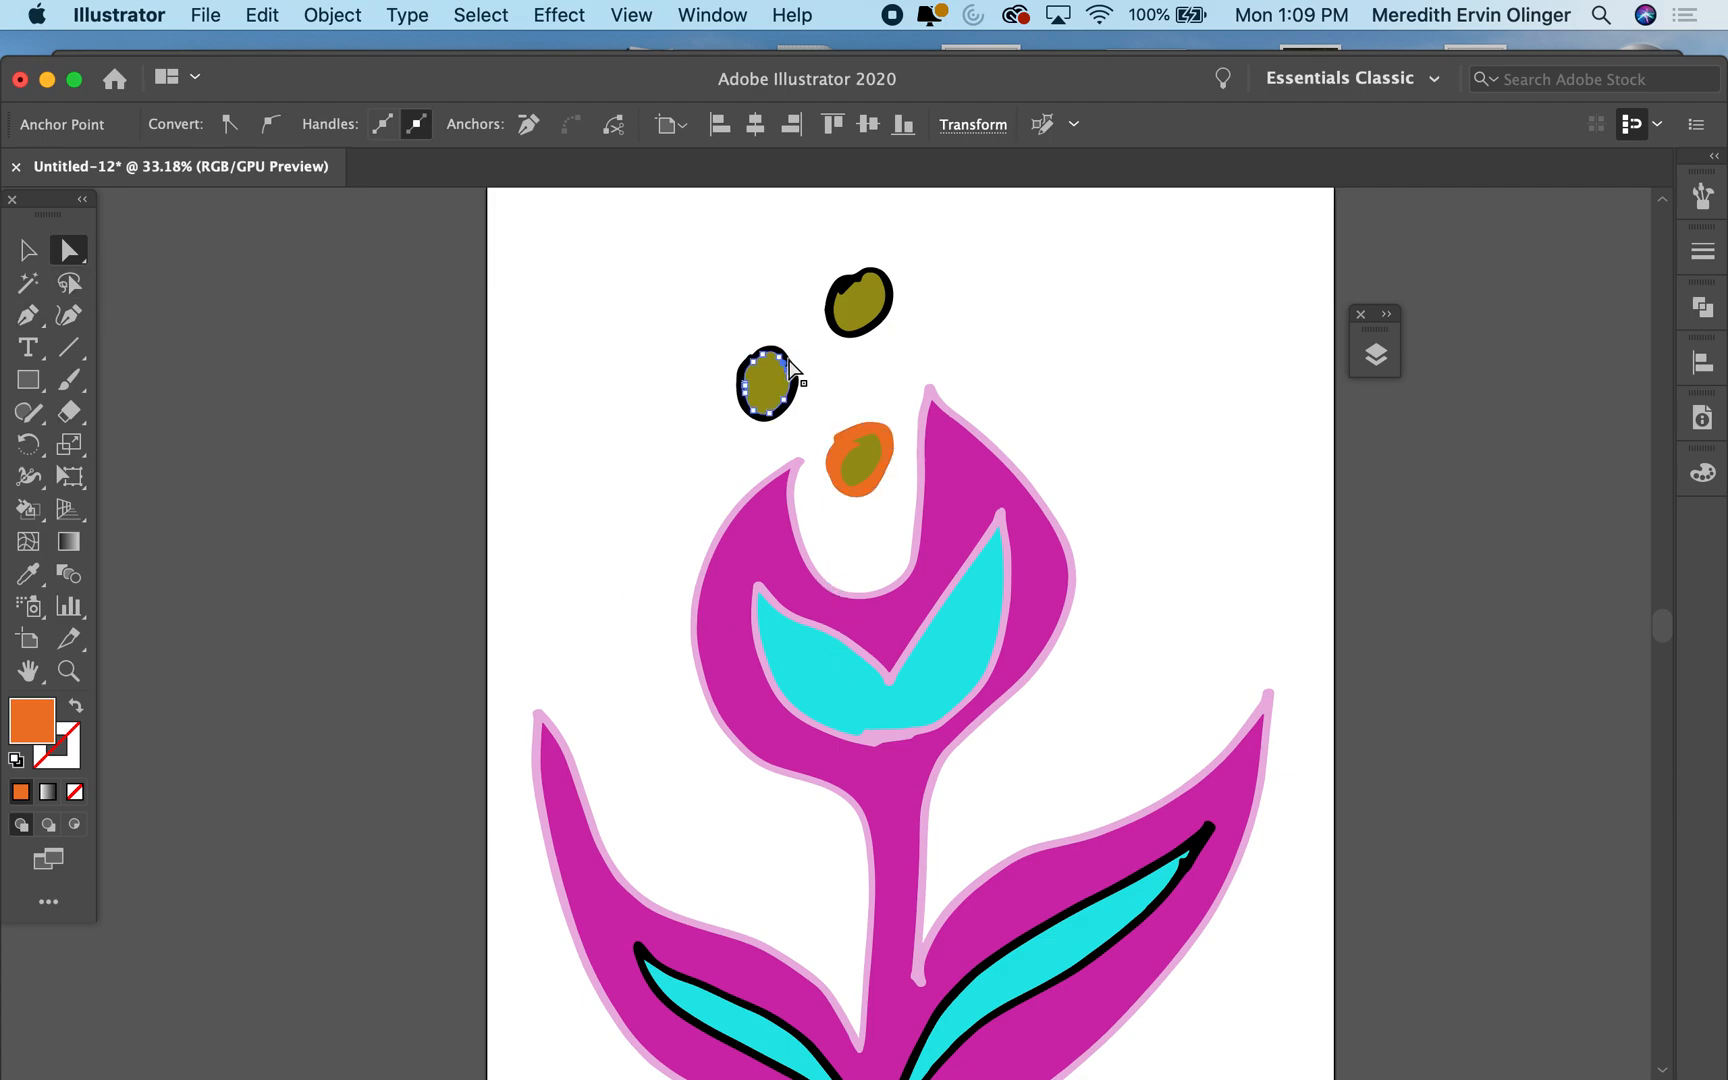
{"action": "scroll", "coordinate": [745, 385], "scroll_direction": "up", "scroll_amount": 3}
{"action": "left_click", "coordinate": [739, 372]}
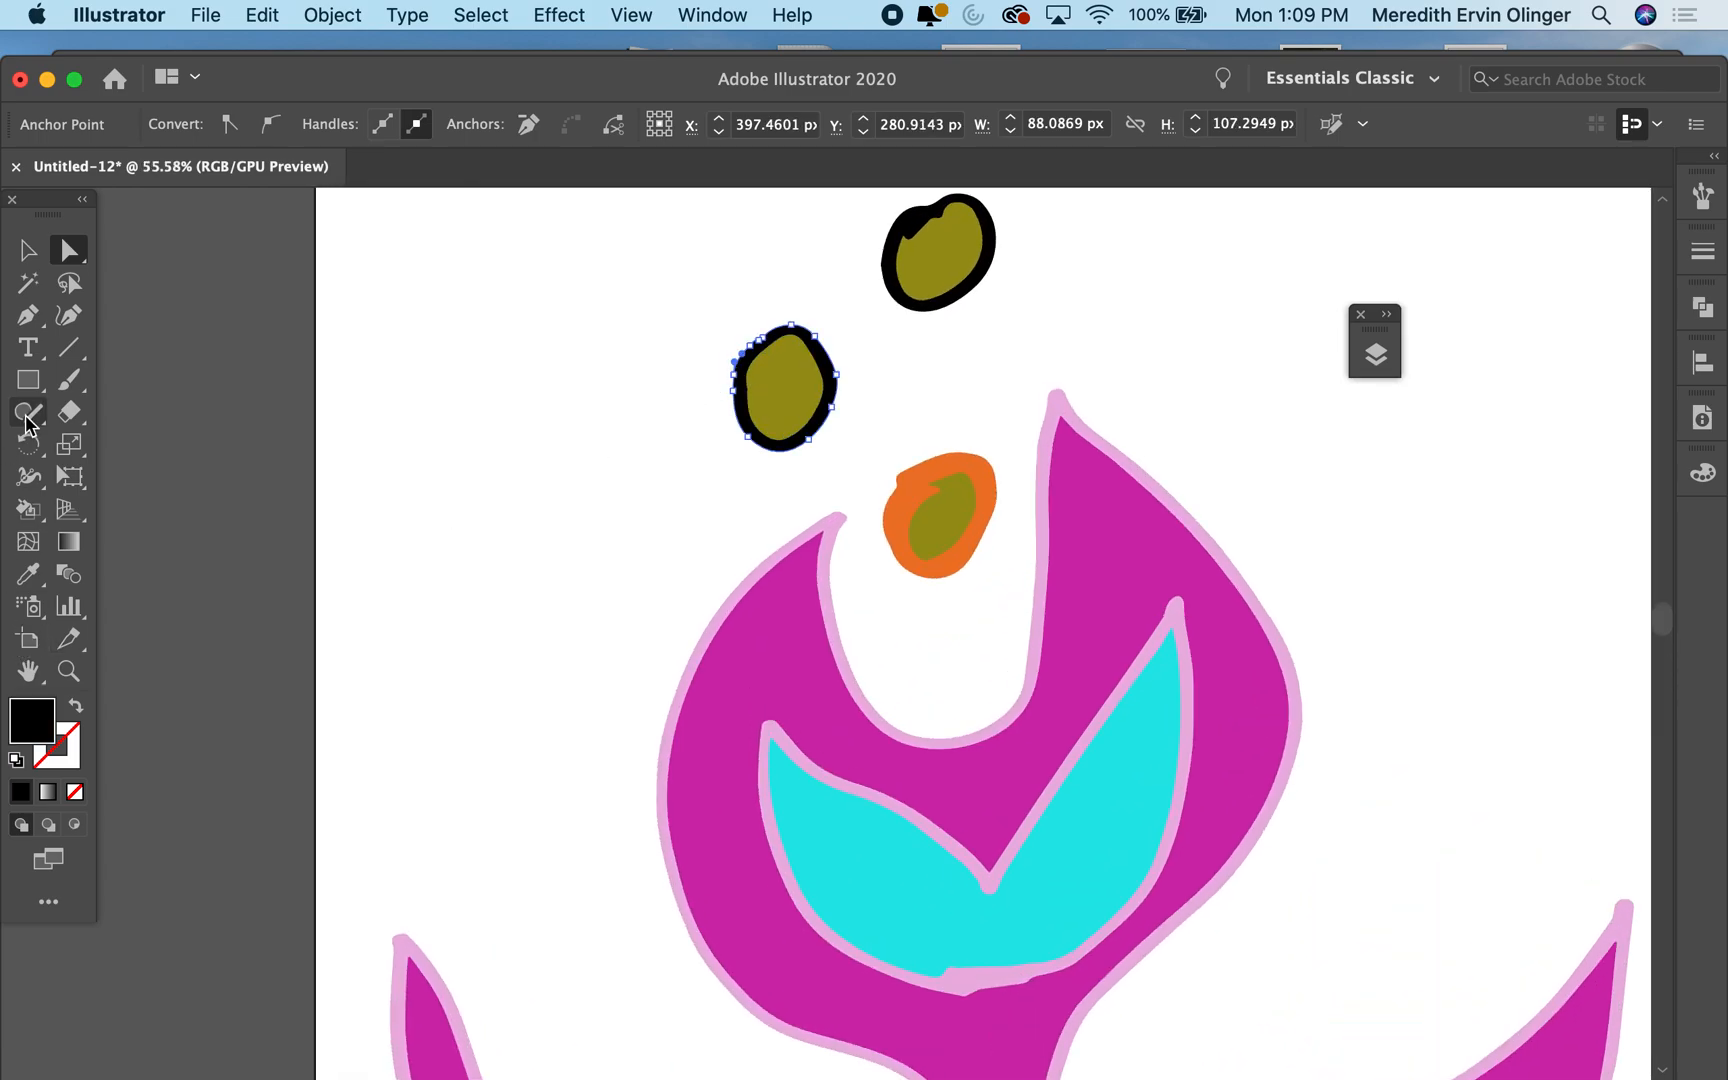
{"action": "left_click", "coordinate": [24, 578]}
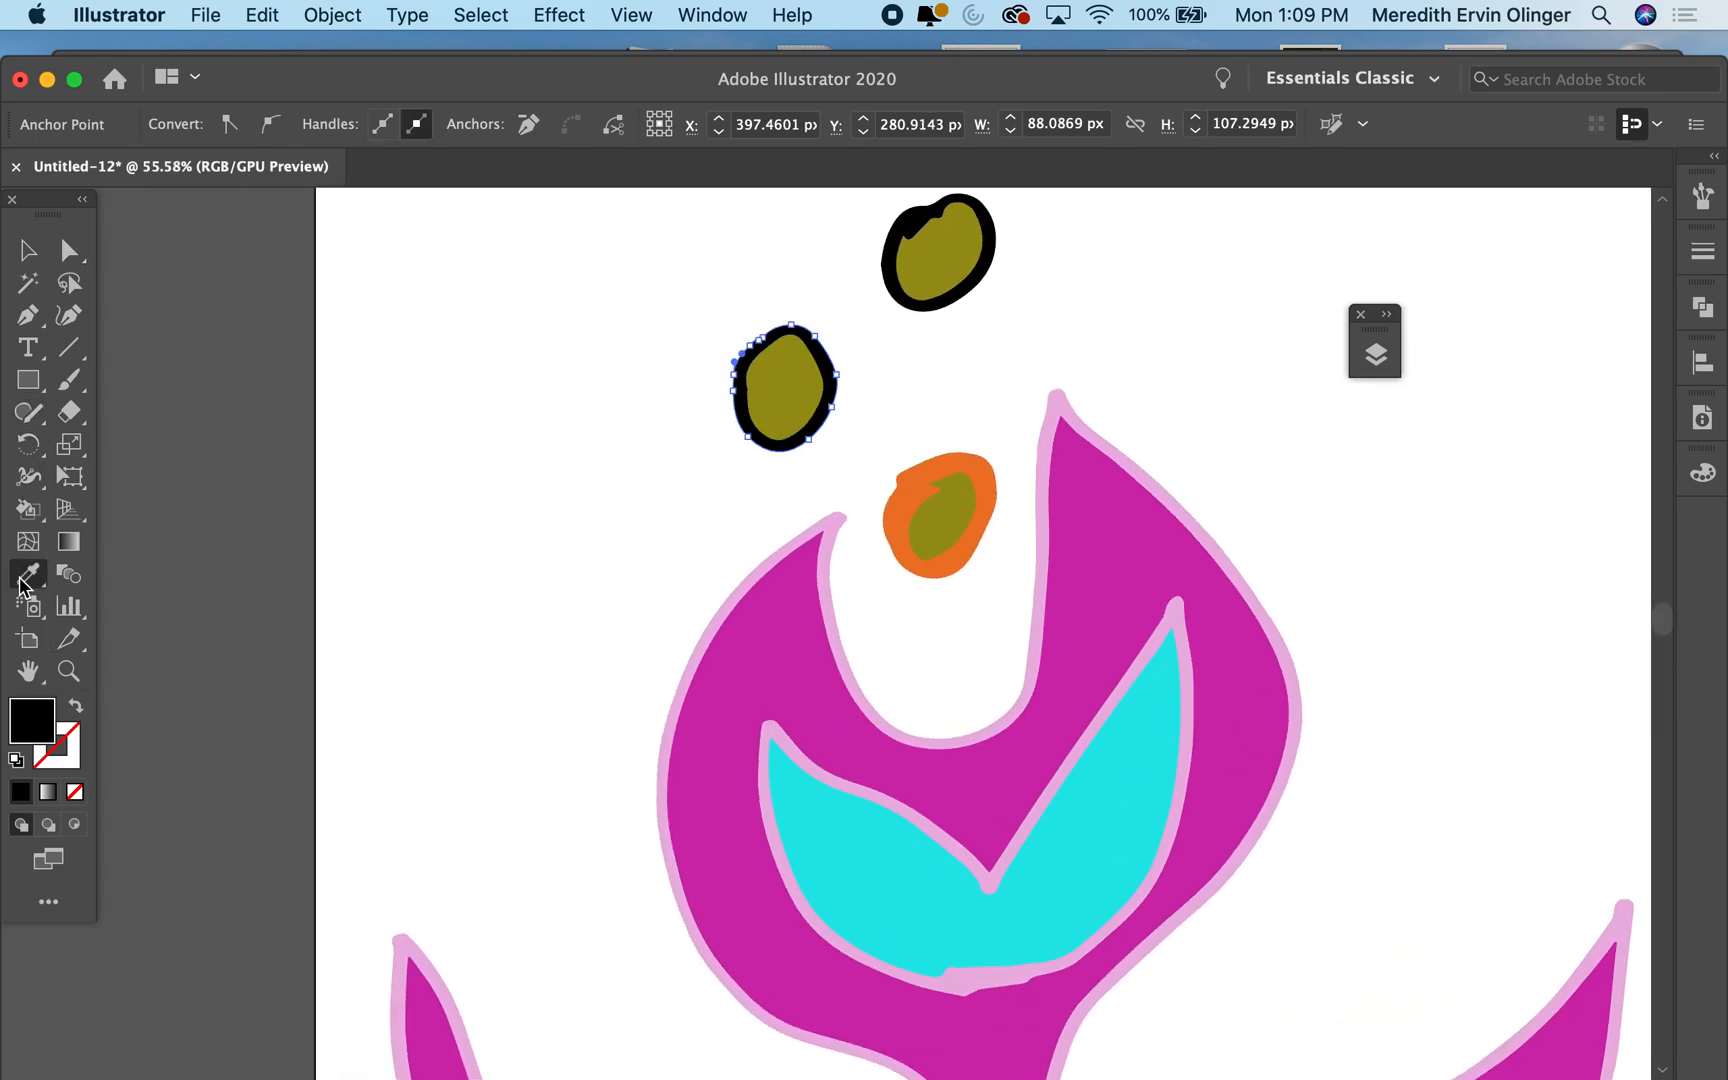
{"action": "left_click", "coordinate": [908, 504]}
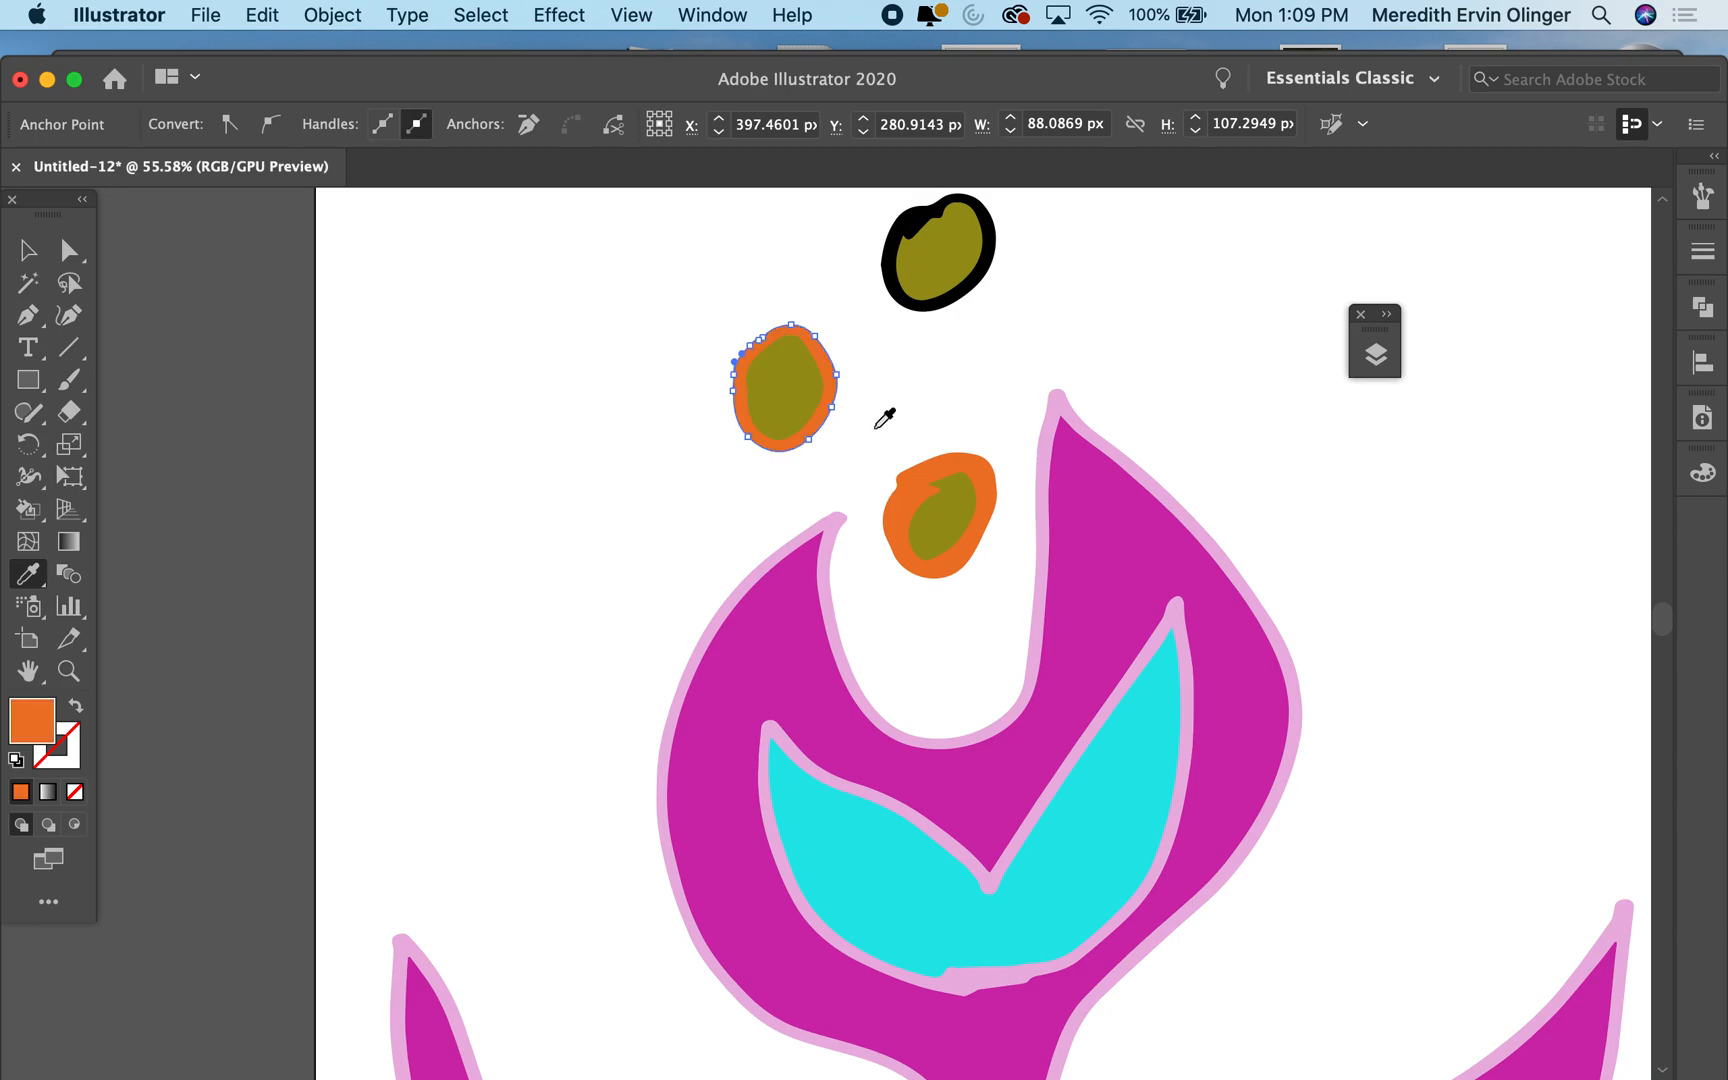
{"action": "scroll", "coordinate": [884, 418], "scroll_direction": "down", "scroll_amount": 5}
{"action": "scroll", "coordinate": [884, 418], "scroll_direction": "down", "scroll_amount": 2}
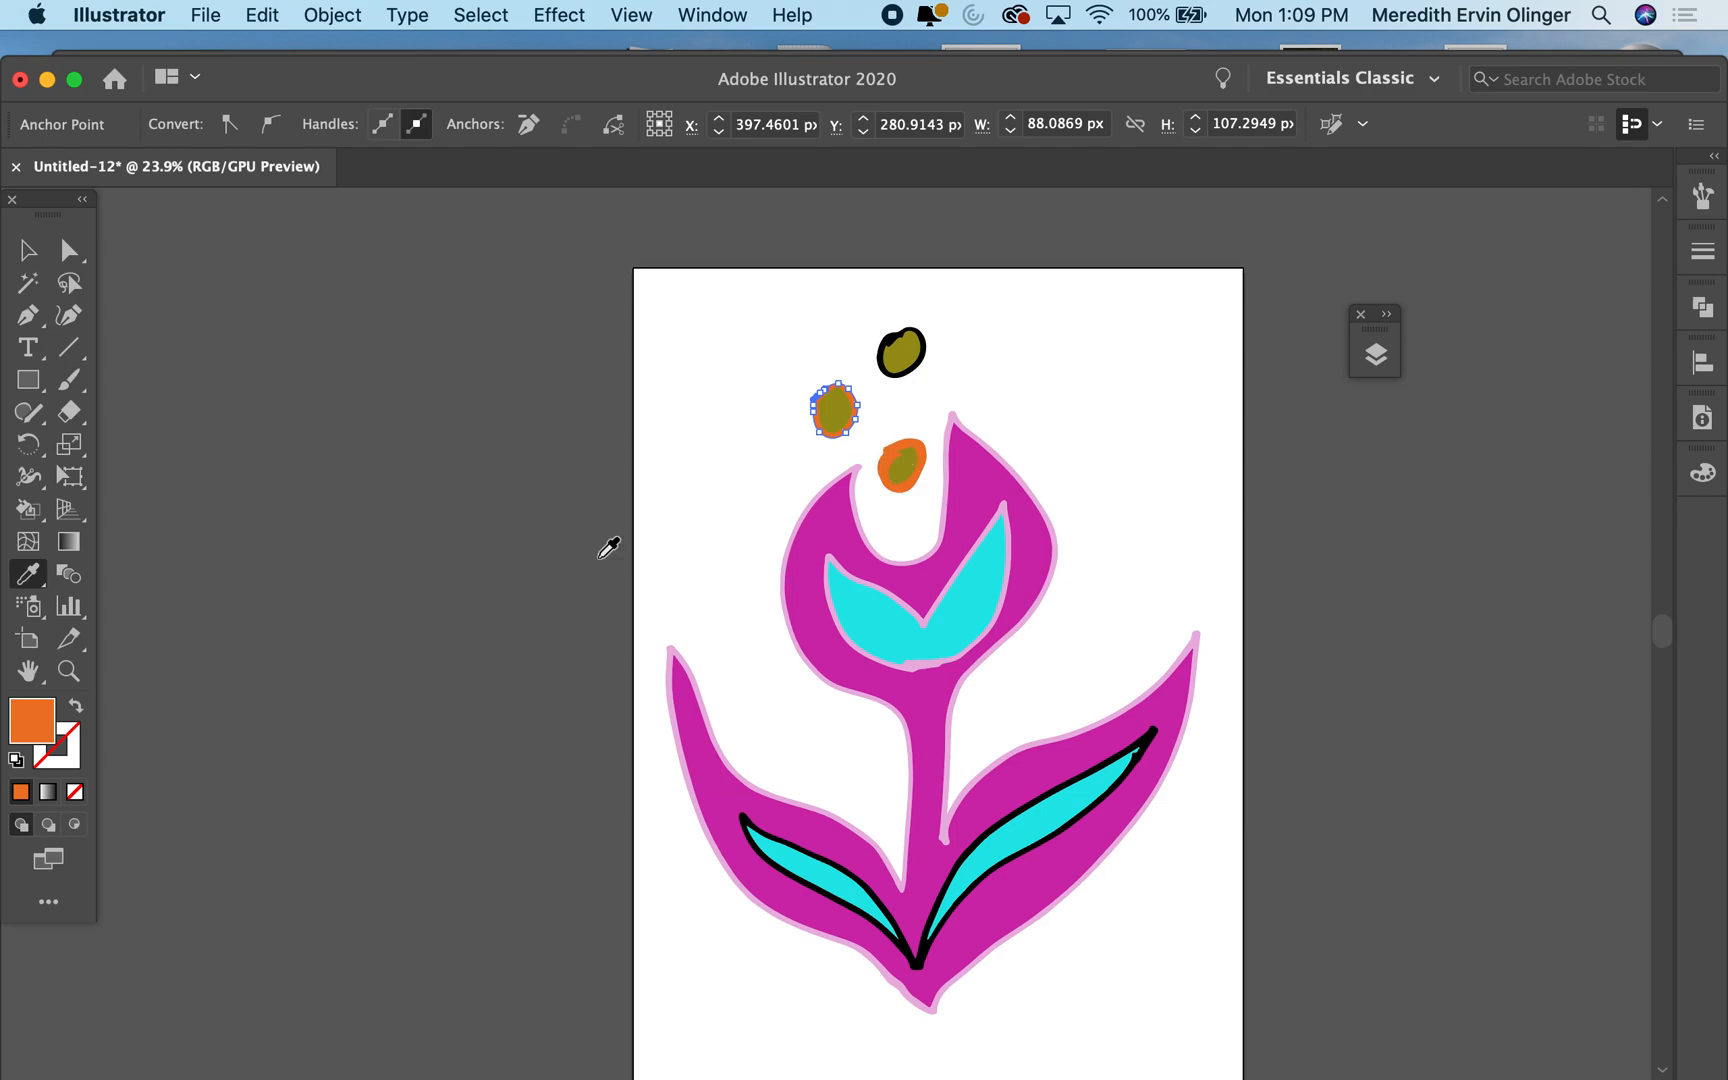
{"action": "left_click", "coordinate": [28, 250]}
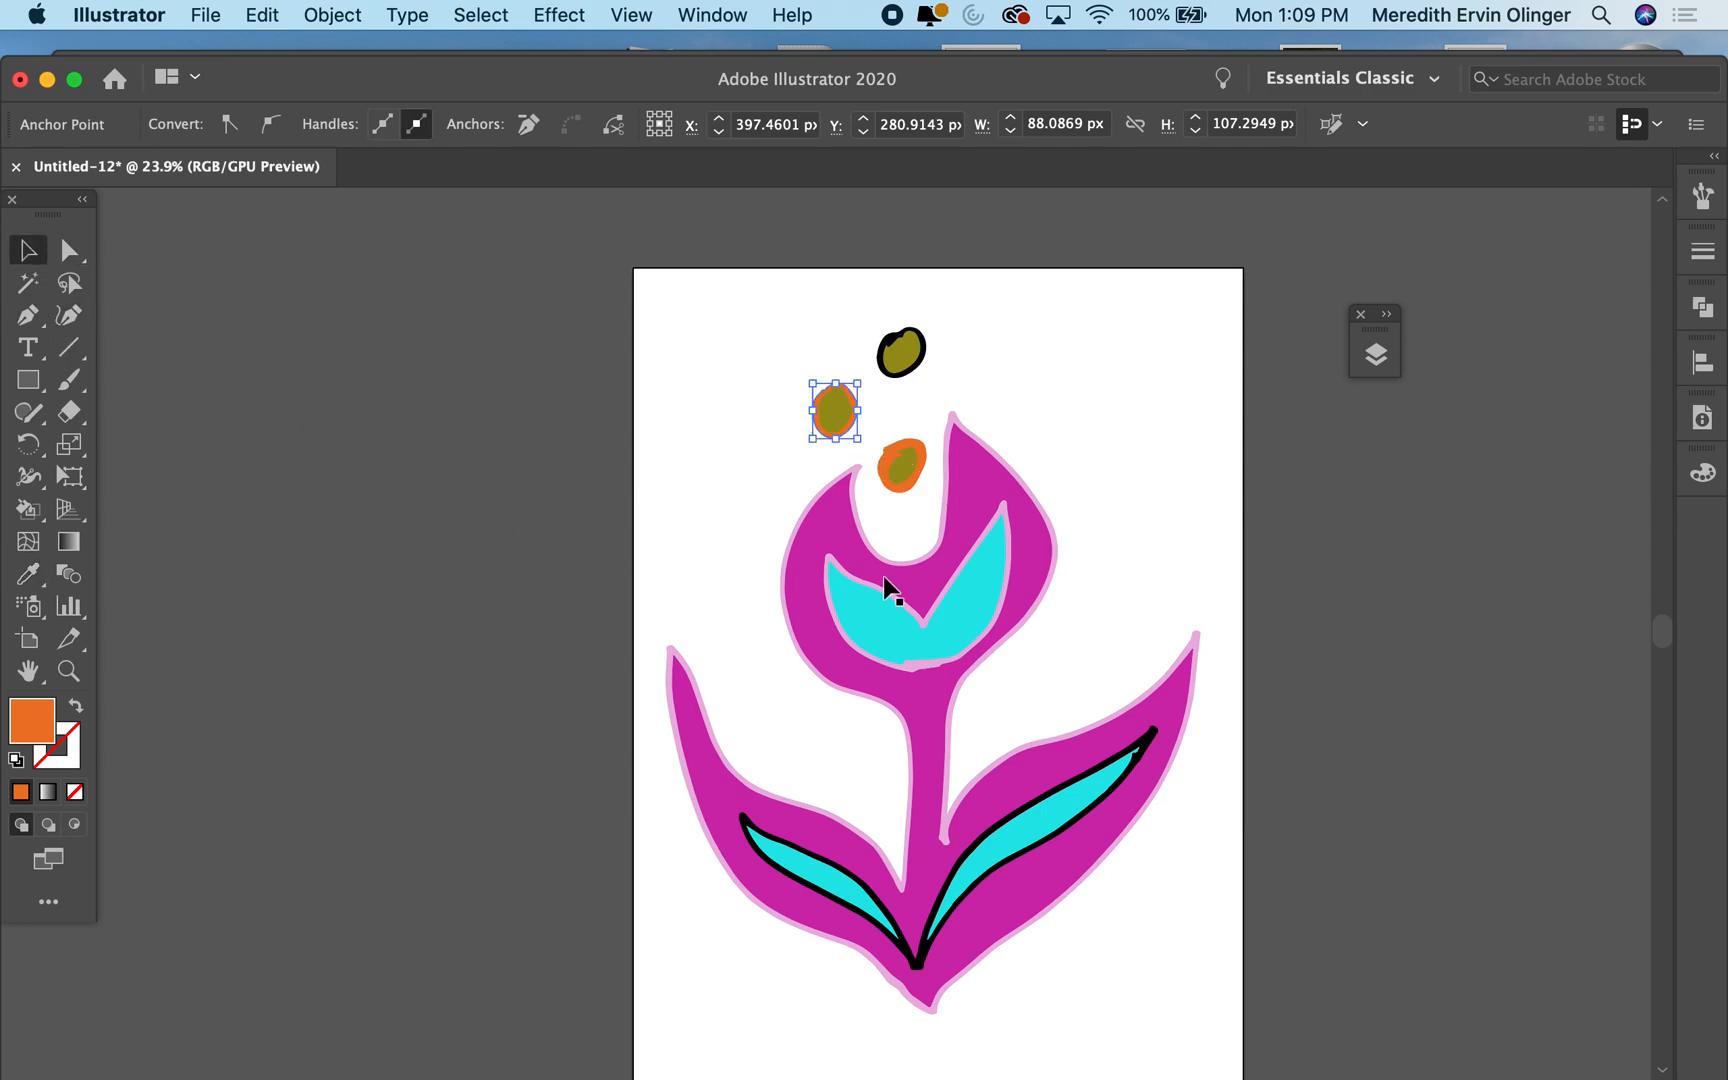